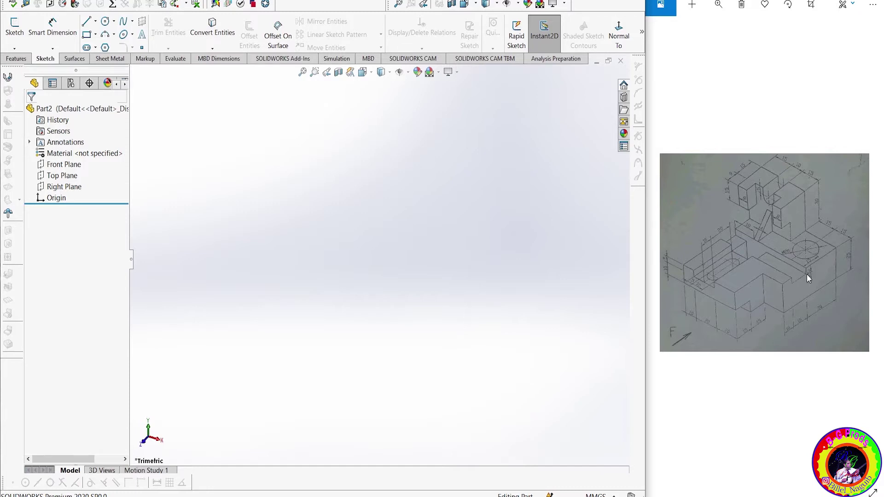
- Start a new sketch on the Front Plane
scroll(791, 293, up, 2)
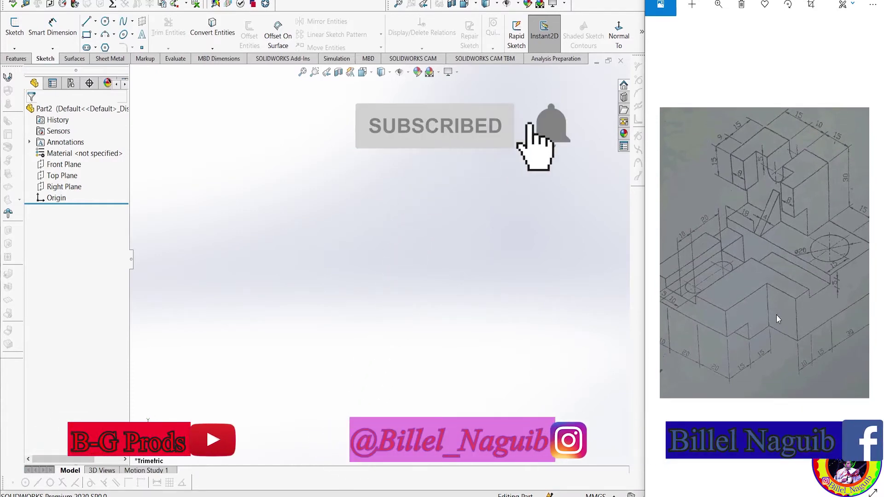
scroll(788, 308, down, 2)
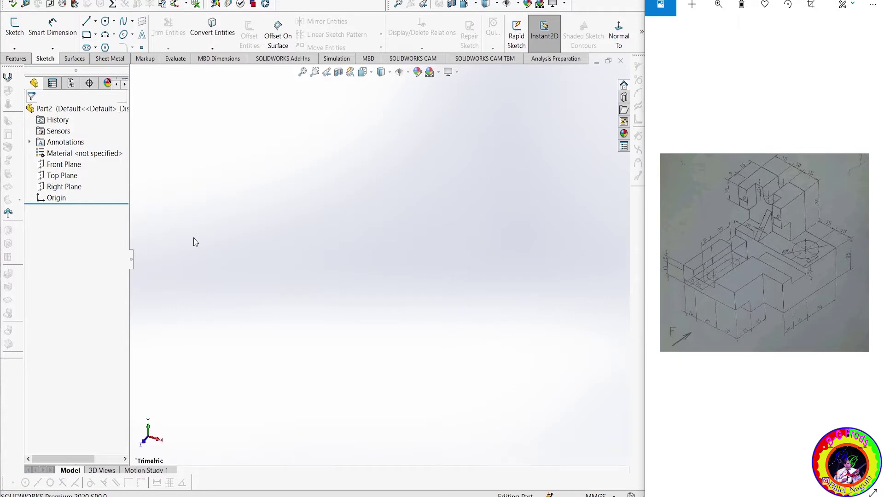
click(62, 166)
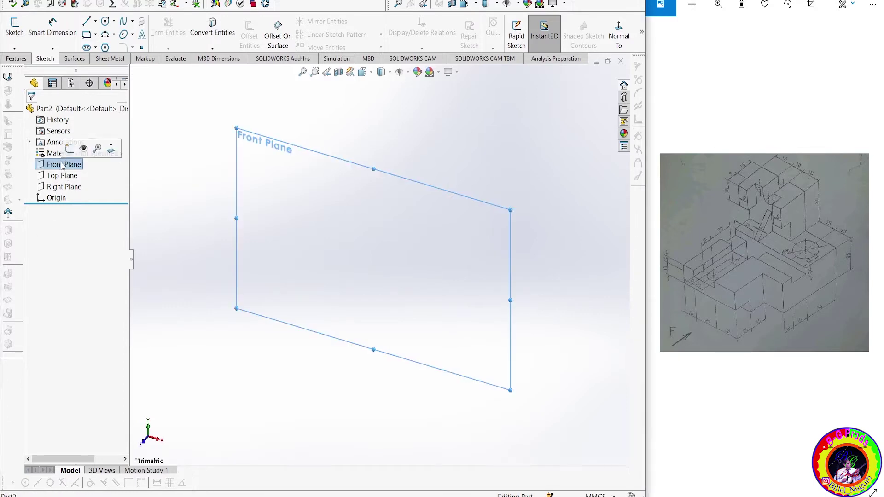
click(70, 148)
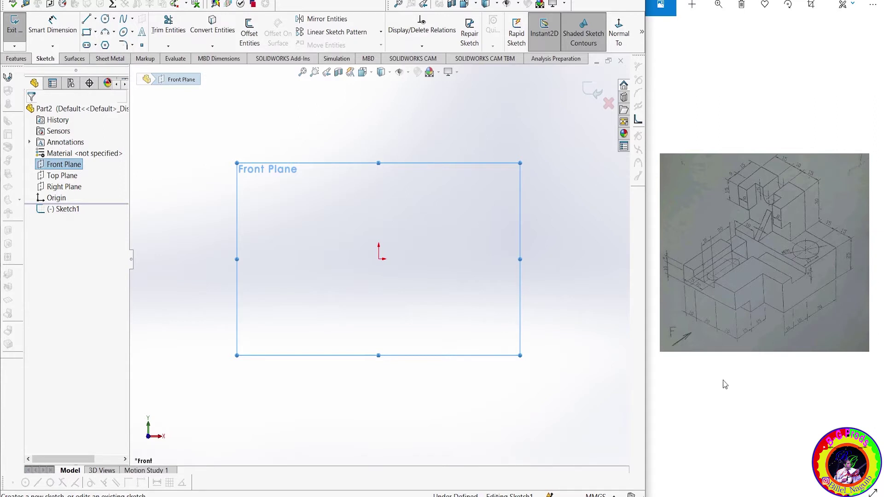
- Zoom and pan the reference drawing to read its dimensions
scroll(736, 316, up, 1)
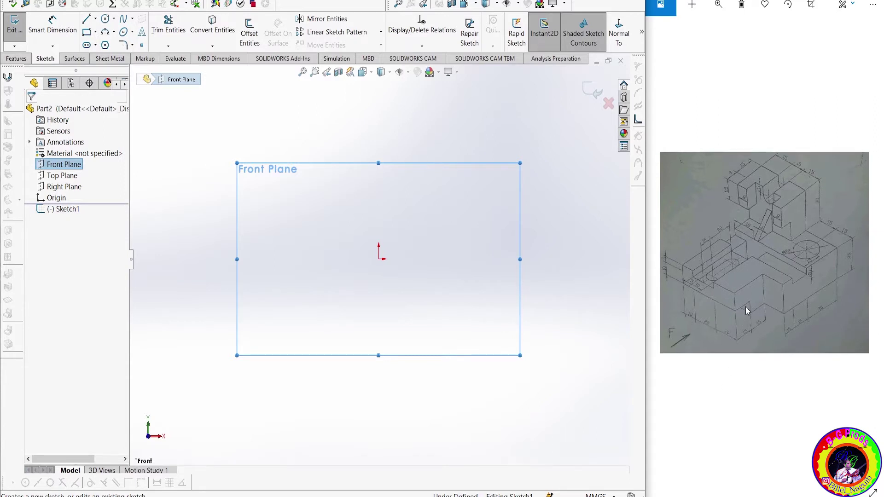
scroll(736, 322, up, 2)
scroll(736, 327, up, 2)
scroll(741, 348, down, 3)
scroll(748, 331, up, 3)
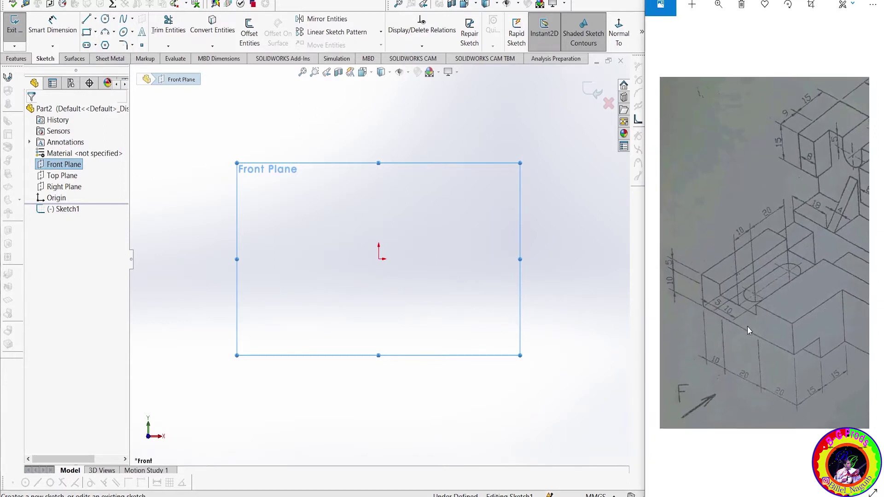
scroll(764, 327, down, 3)
scroll(750, 276, up, 3)
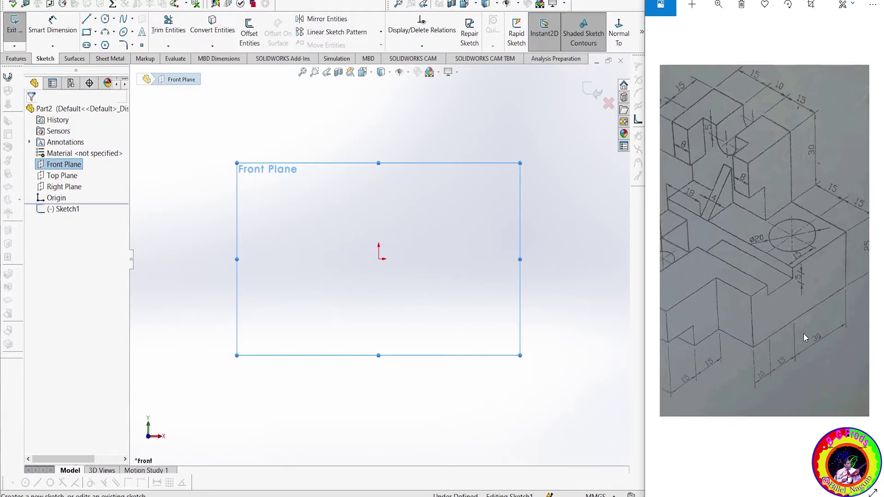
scroll(803, 334, down, 3)
scroll(783, 331, up, 3)
drag(819, 329, 678, 334)
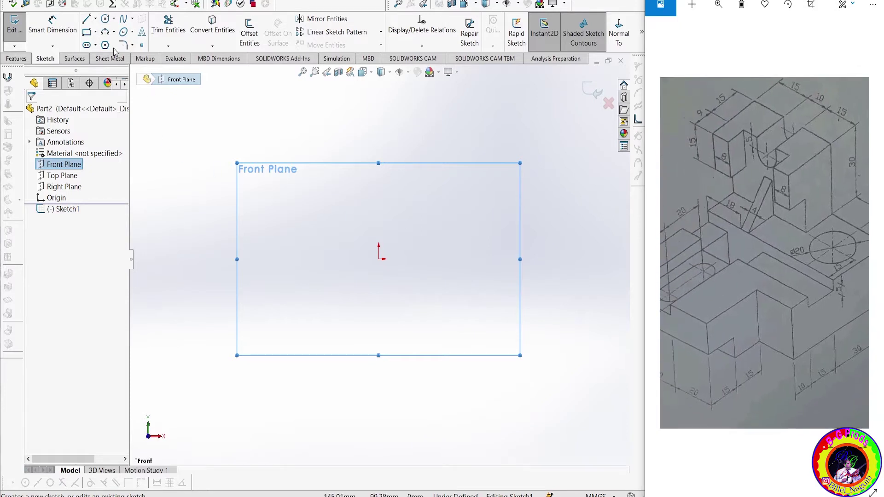
- Draw a corner rectangle starting at the origin
click(86, 32)
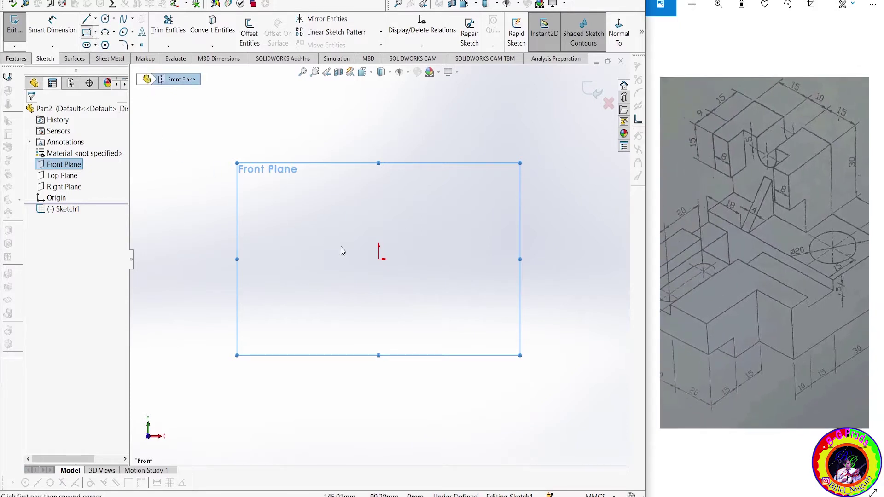
click(379, 259)
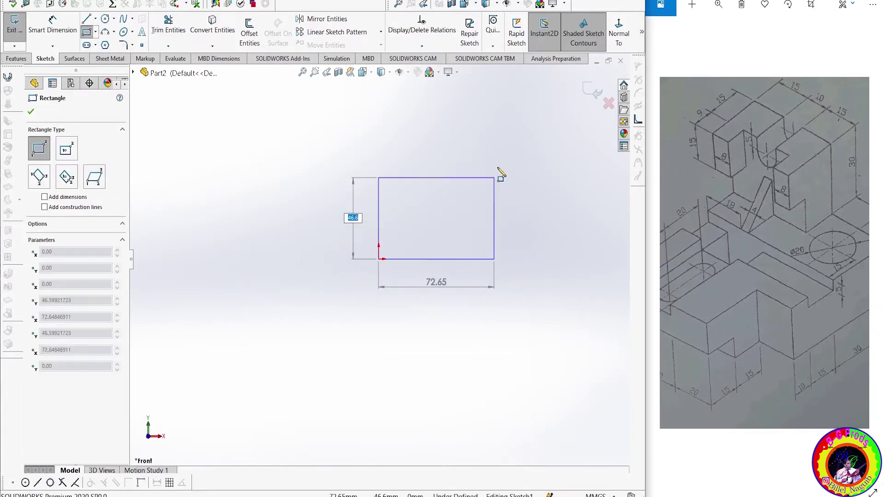
click(520, 200)
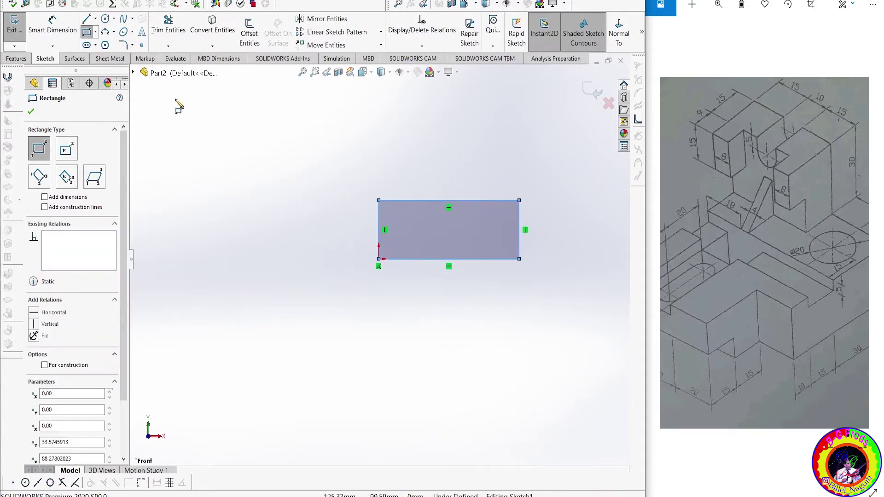
key(Escape)
- Dimension the rectangle 70 wide and 25 tall to fully define it
click(74, 41)
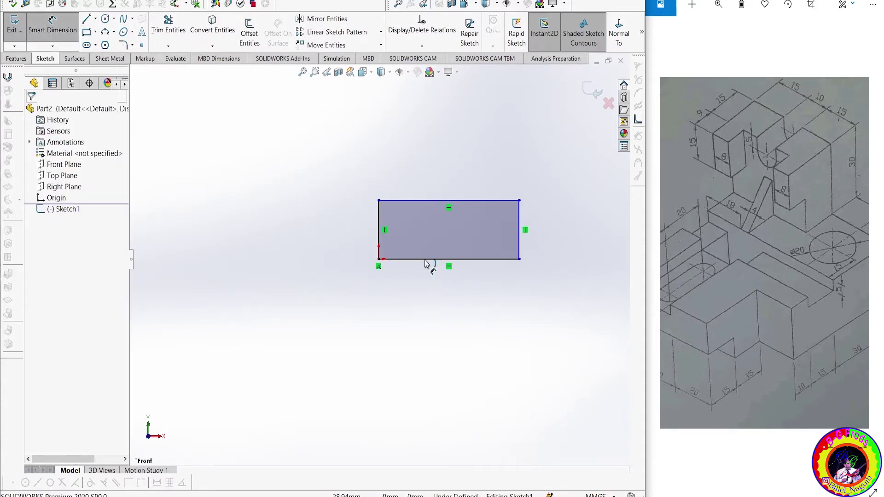
click(424, 259)
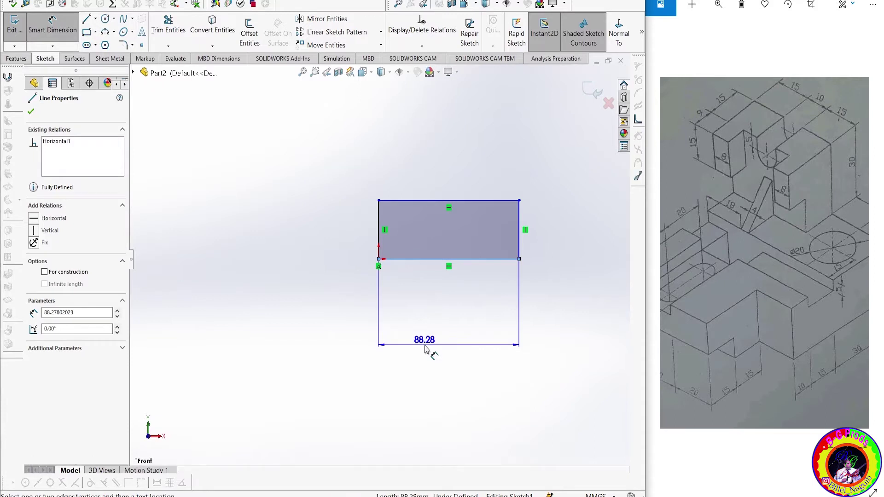
click(426, 350)
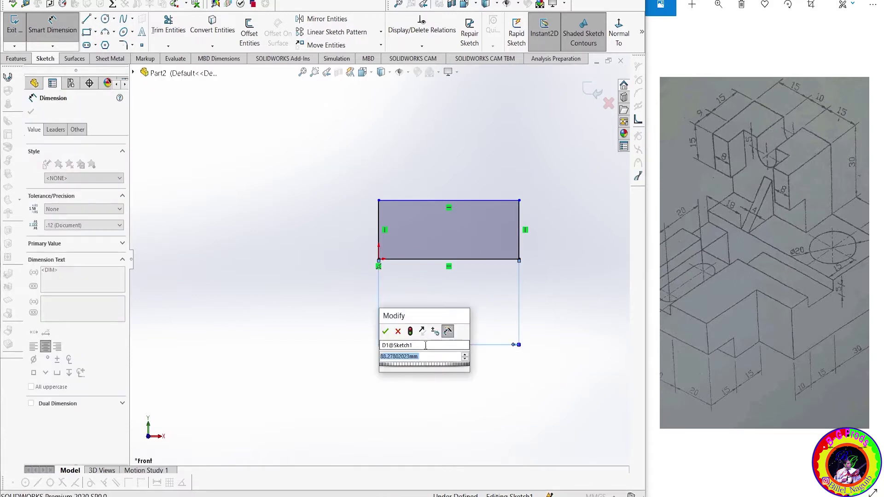
text(70)
key(Return)
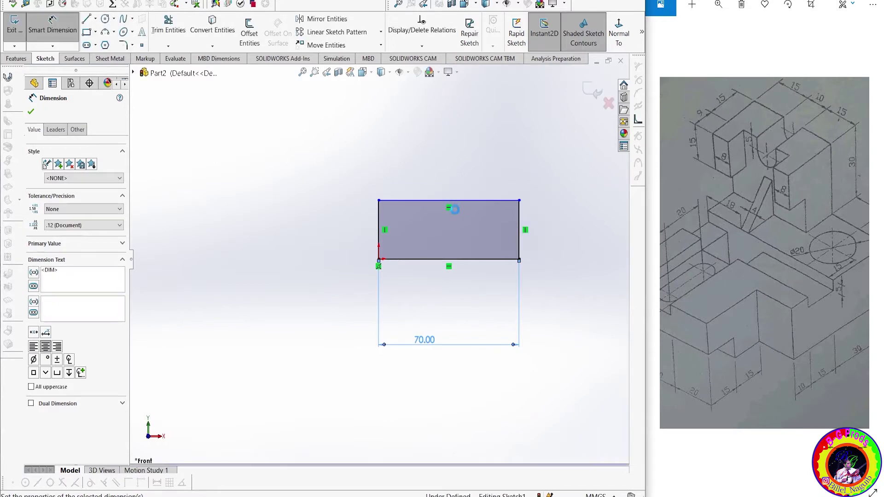
click(379, 225)
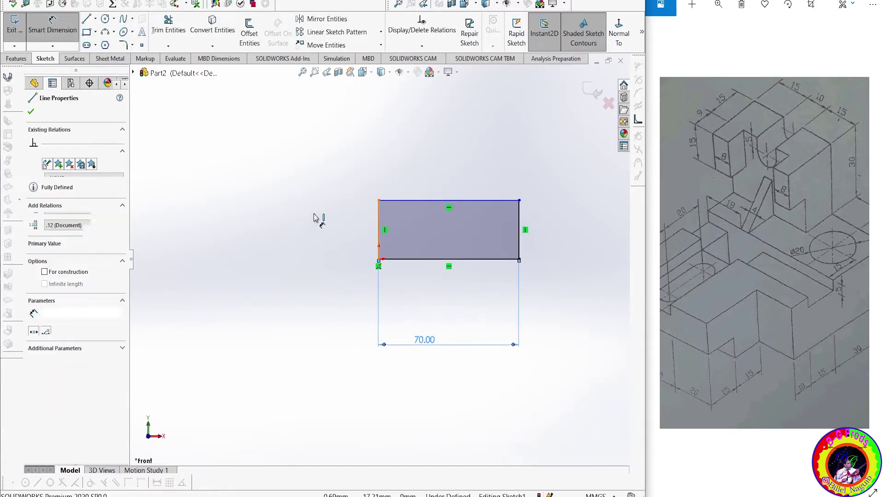
click(298, 222)
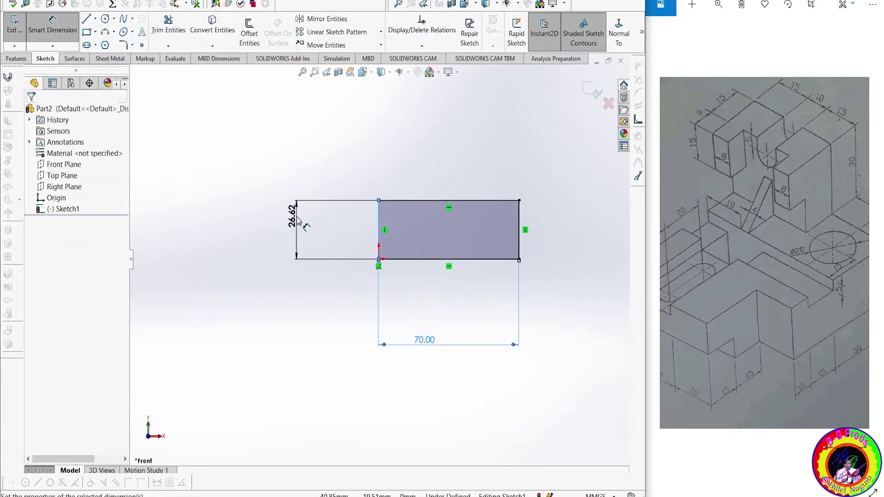
click(298, 221)
text(25)
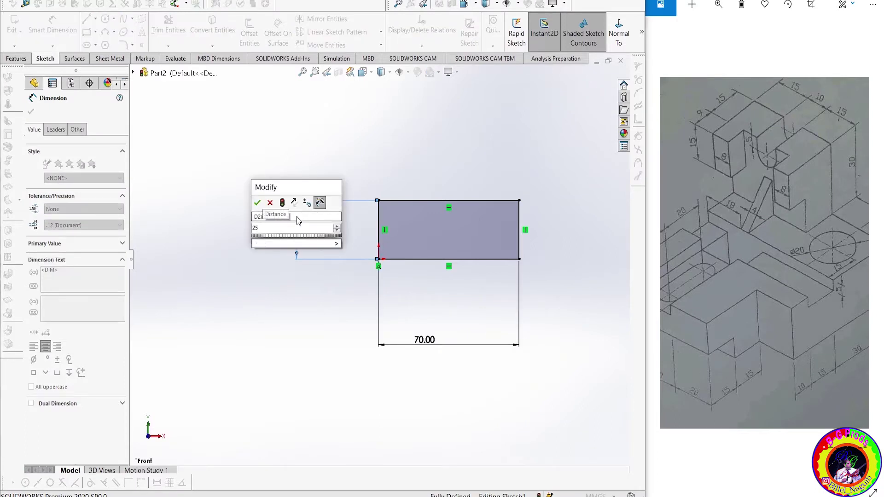
key(Escape)
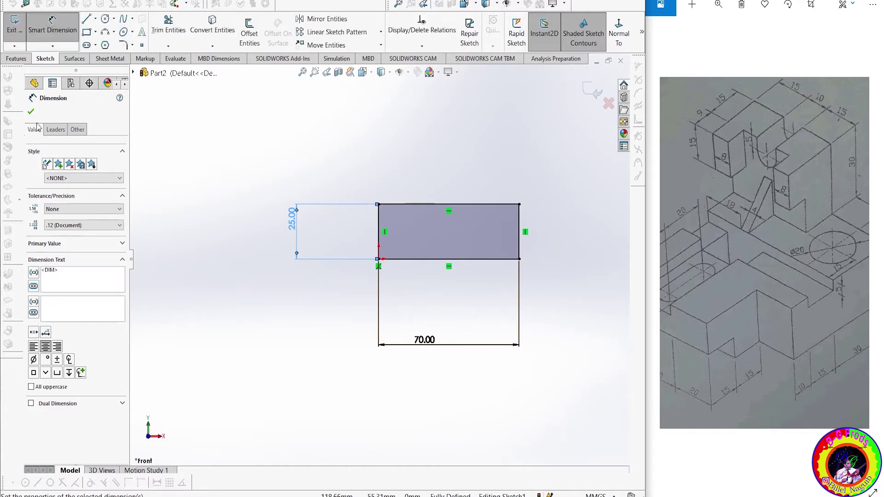
click(30, 111)
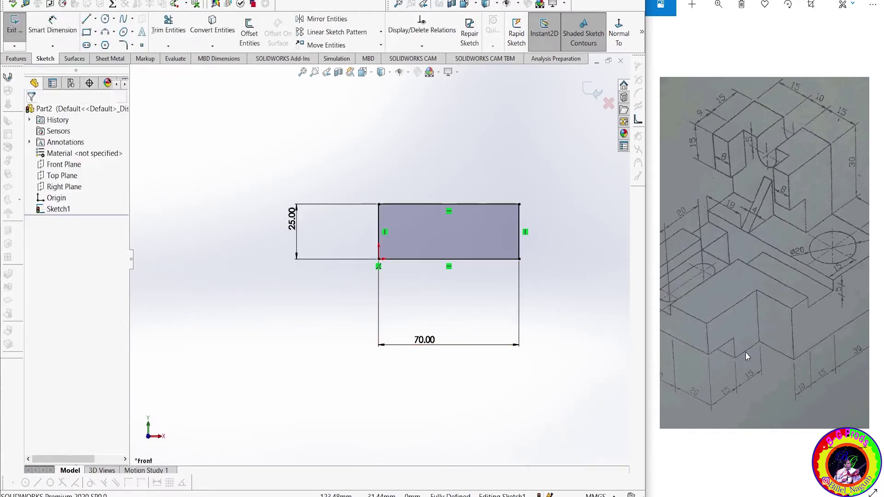
mouse_move(745, 353)
mouse_down()
mouse_move(708, 322)
mouse_move(761, 319)
mouse_up()
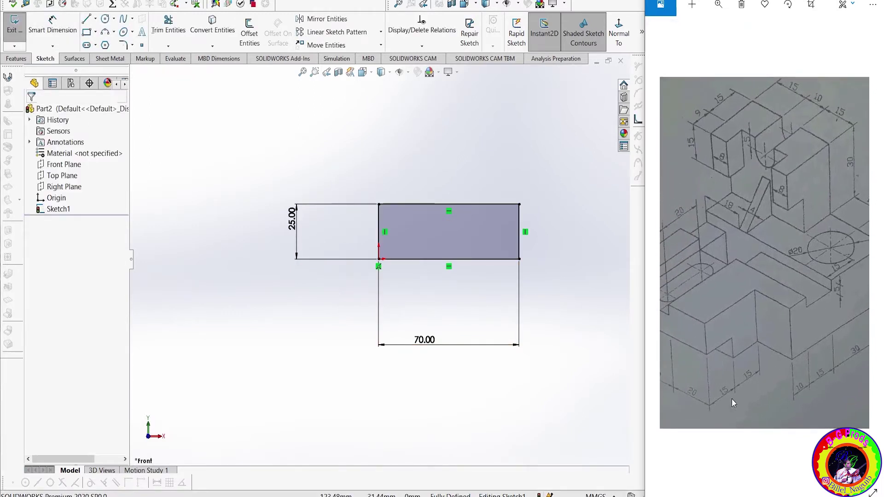
drag(780, 394, 756, 397)
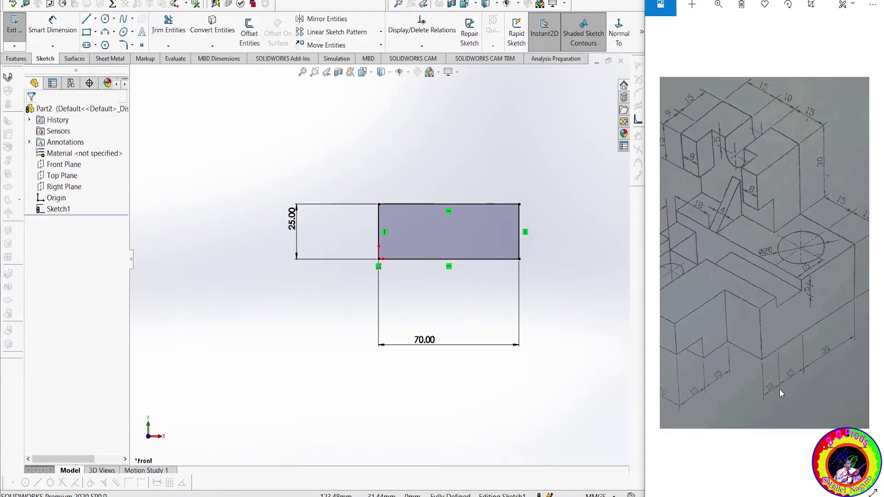
drag(822, 384, 781, 401)
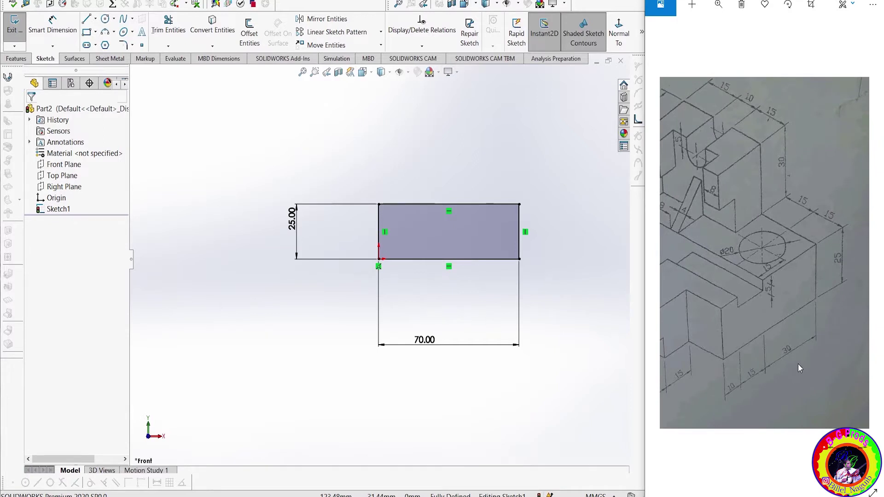
- Extrude the 70 × 25 rectangle 85 mm in the reversed direction
click(16, 58)
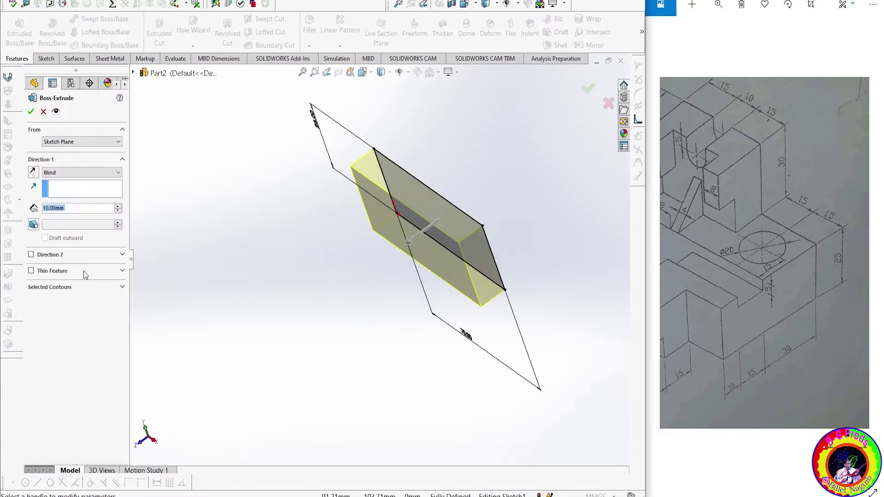
click(33, 173)
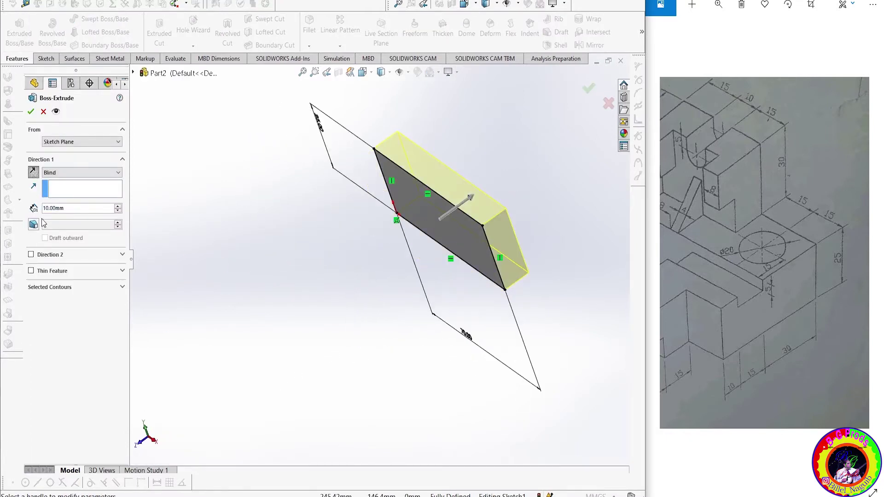
text(8)
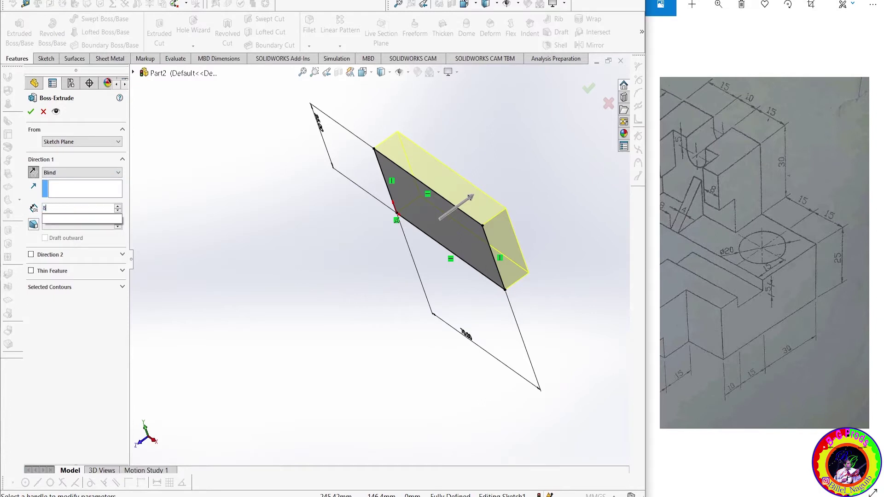
text(5)
key(Return)
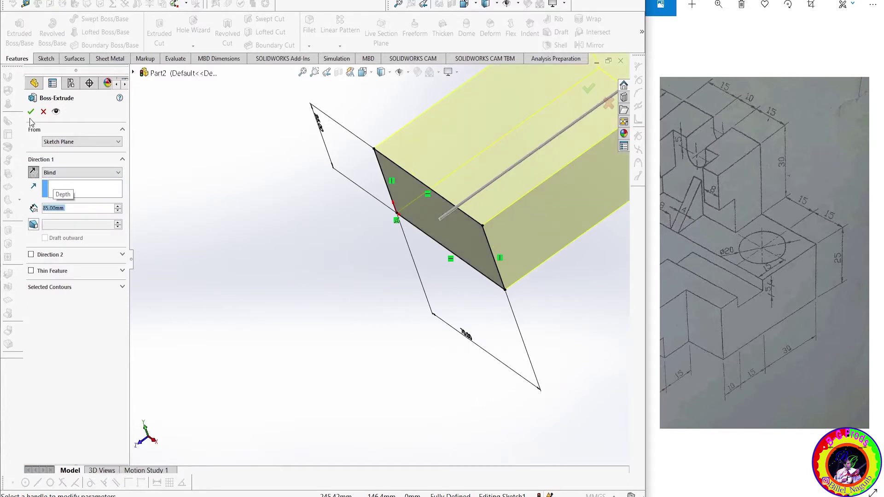
click(31, 111)
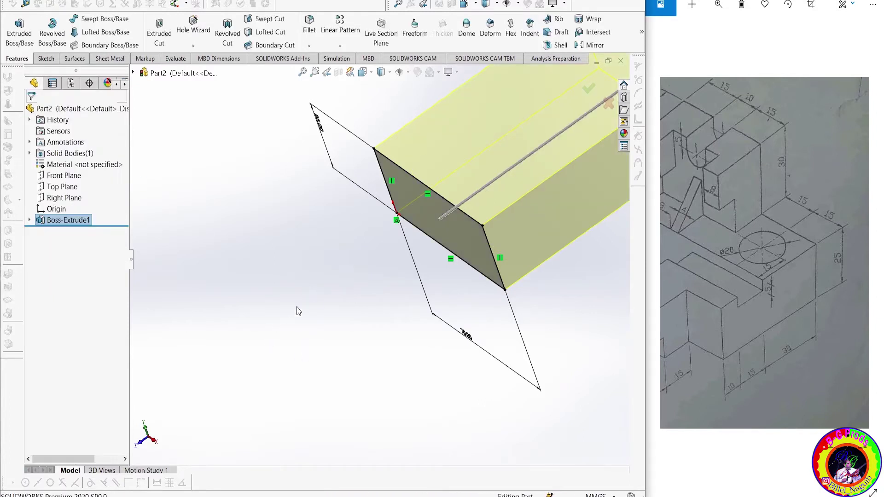
scroll(453, 278, up, 2)
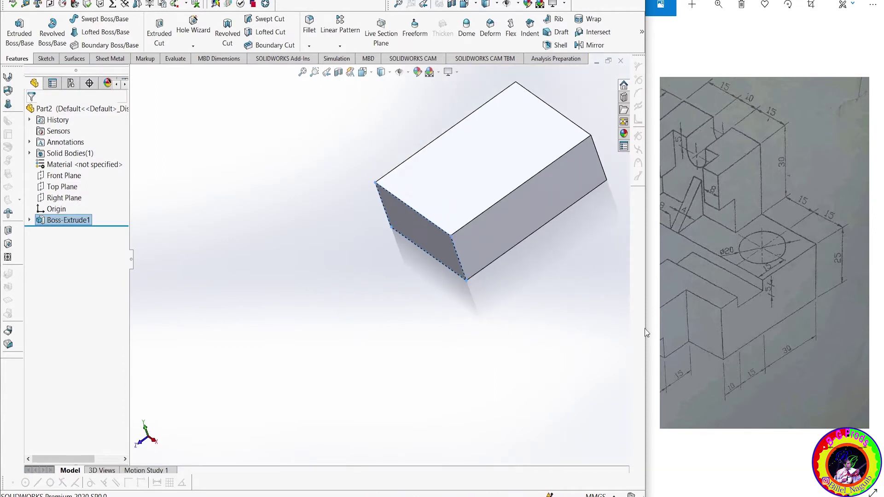
scroll(761, 286, up, 2)
scroll(836, 283, up, 1)
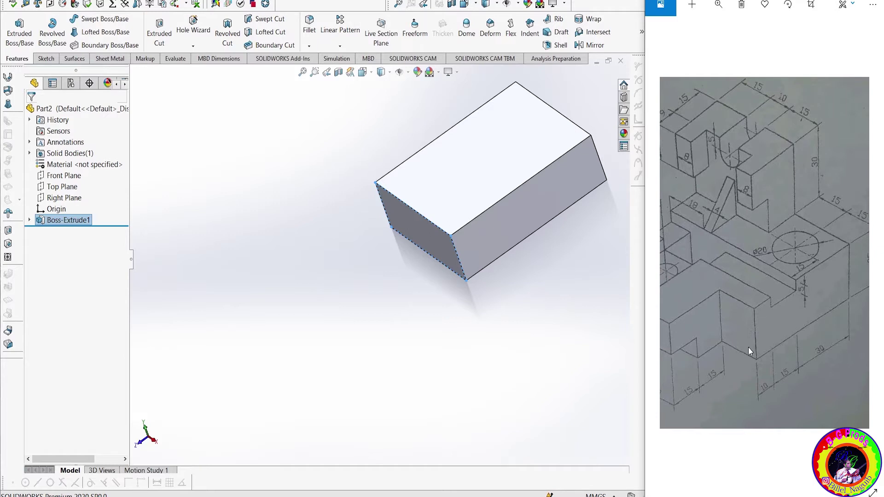
drag(748, 347, 847, 267)
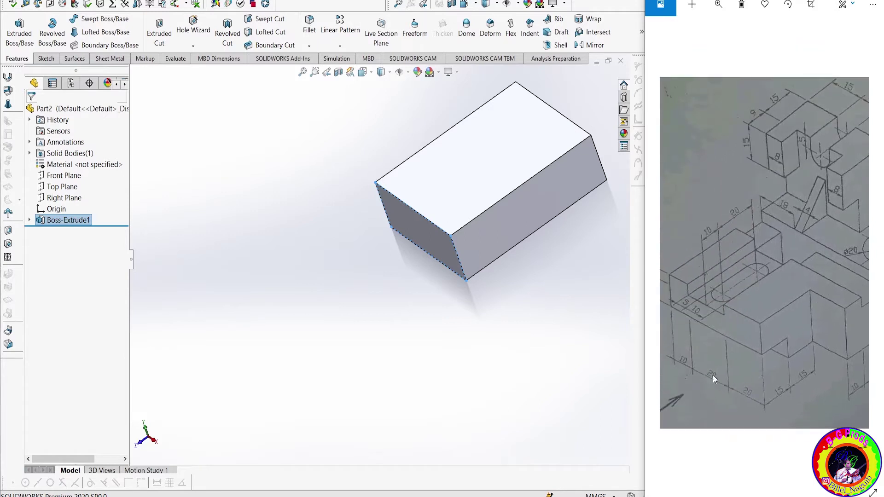
- Sketch a bottom strip rectangle and a top notch rectangle on the block's end face
click(428, 236)
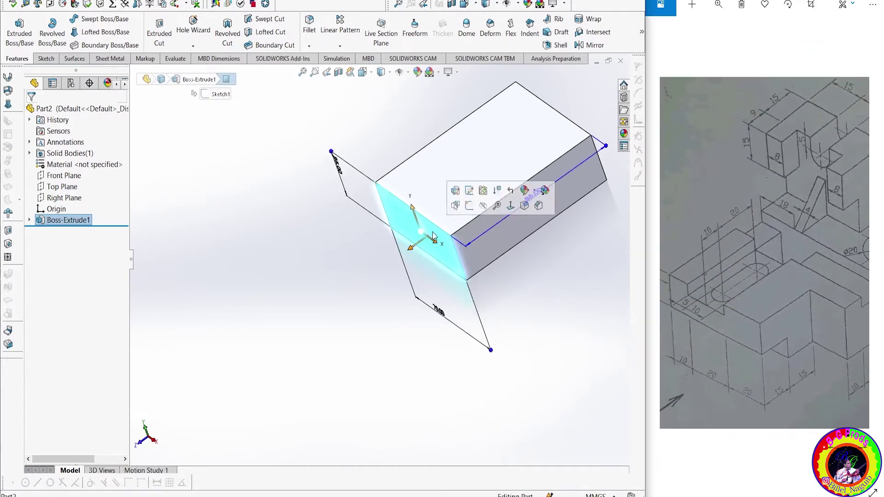
click(468, 212)
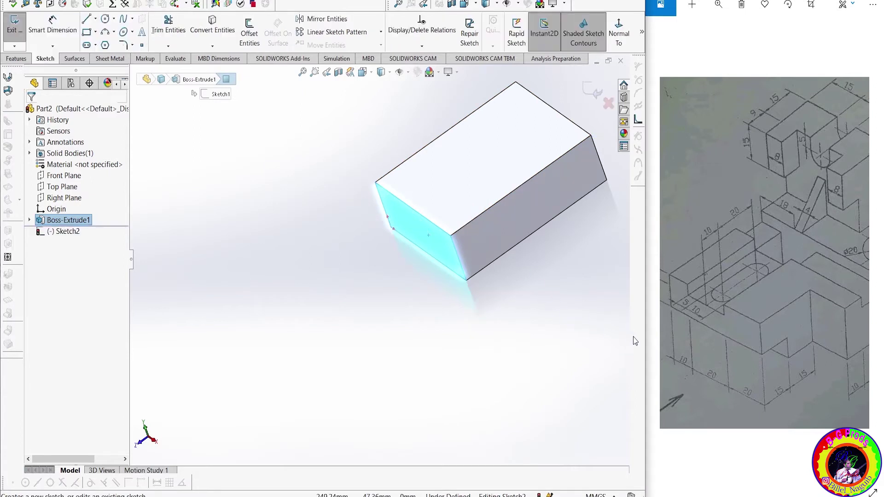
drag(756, 305, 761, 301)
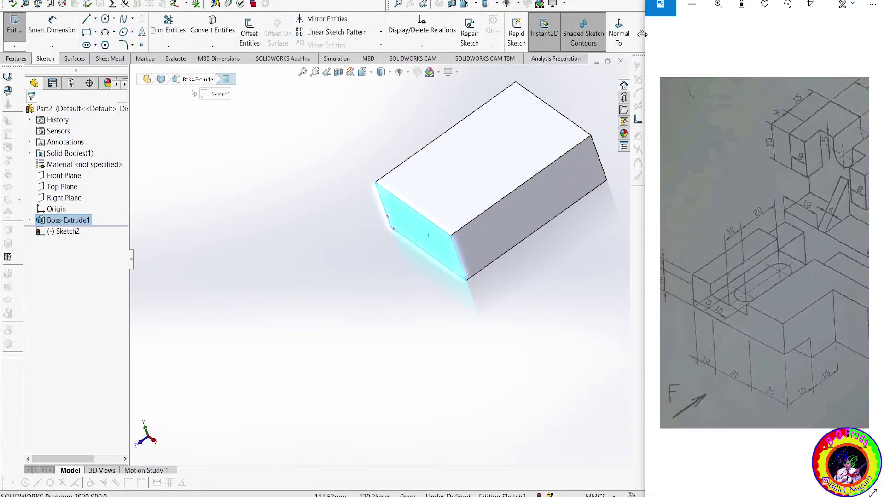
click(618, 36)
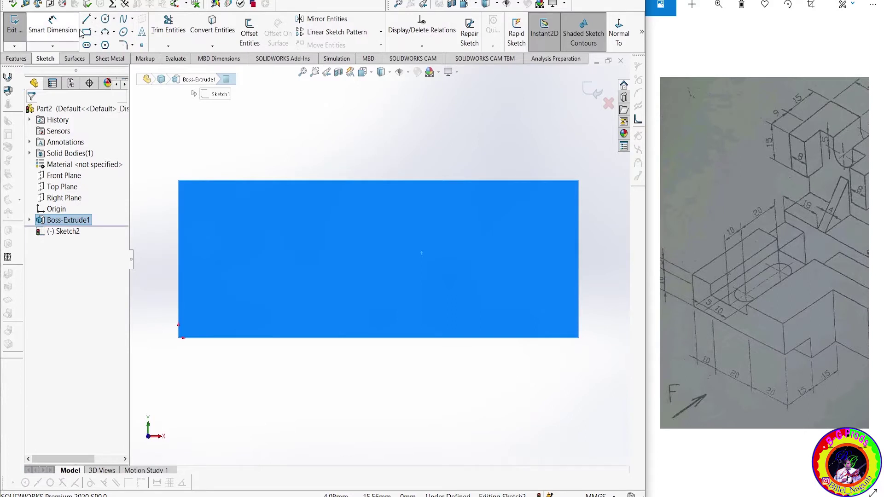
click(179, 337)
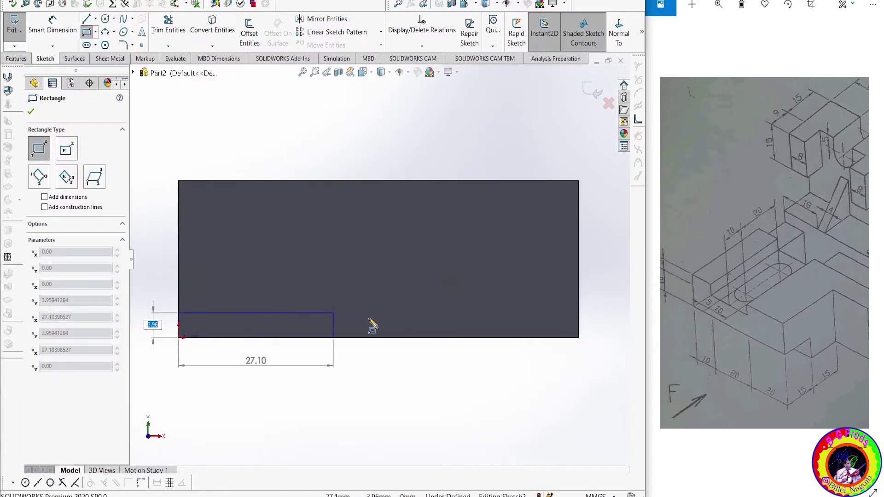
click(487, 318)
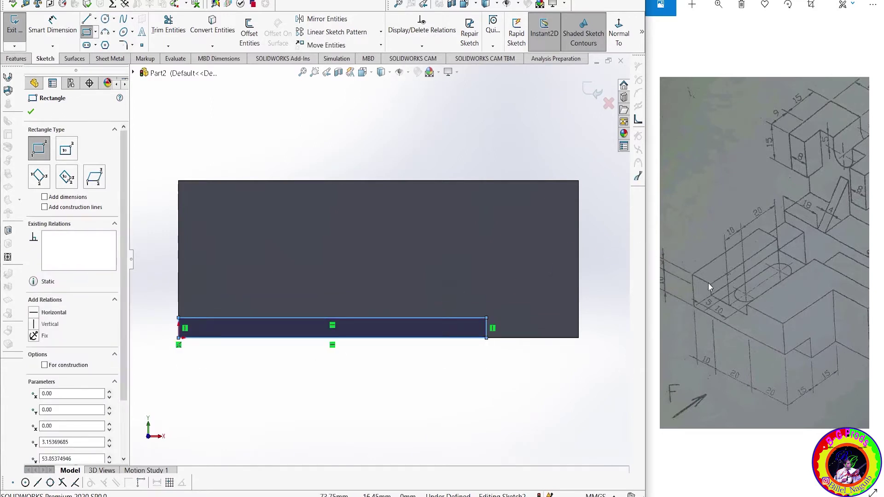
click(226, 181)
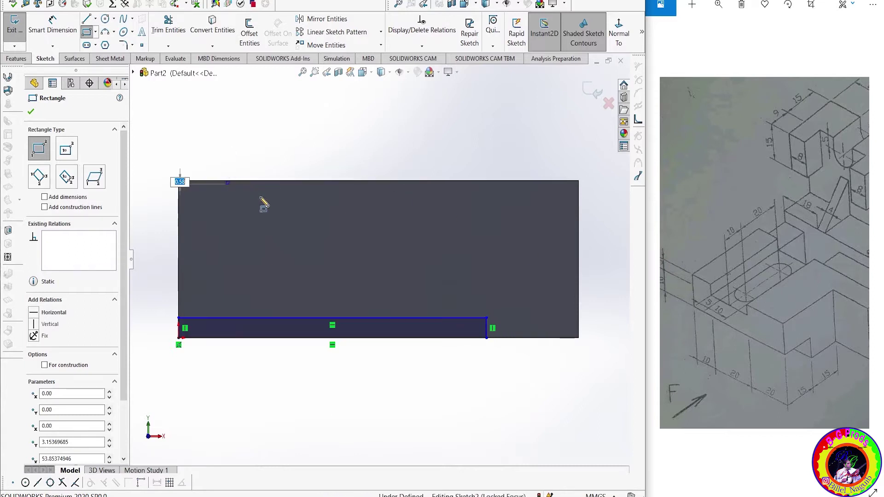
click(378, 208)
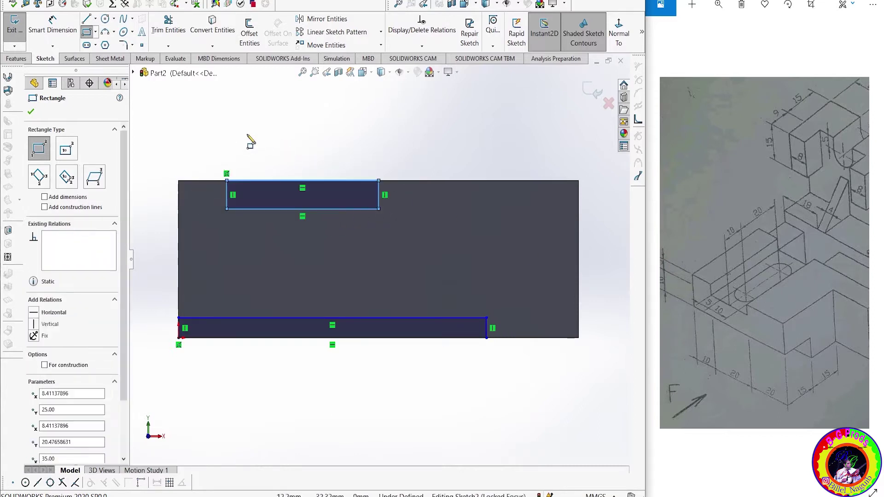
- Dimension the bottom strip 10 high and 20 from the right edge
click(52, 22)
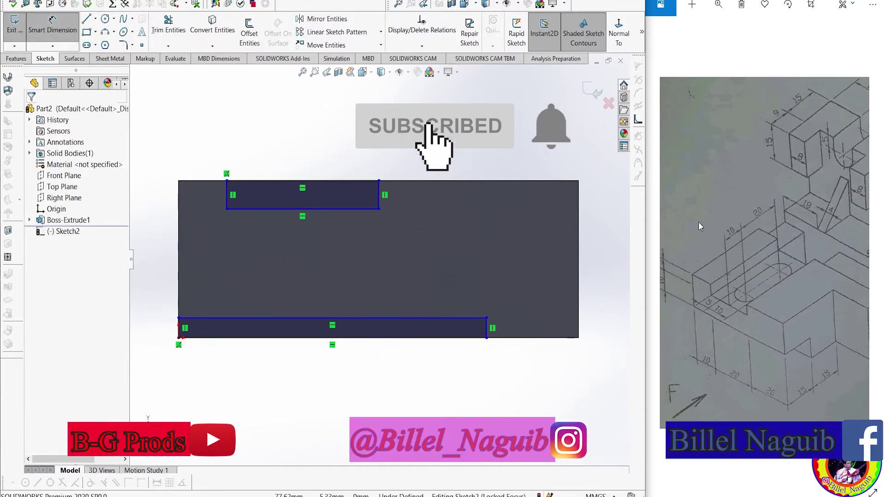
scroll(749, 212, down, 1)
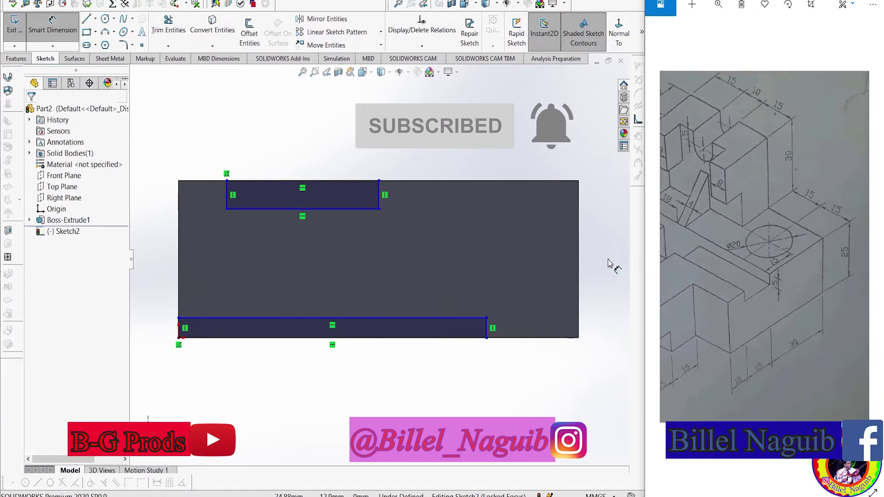
scroll(793, 286, down, 1)
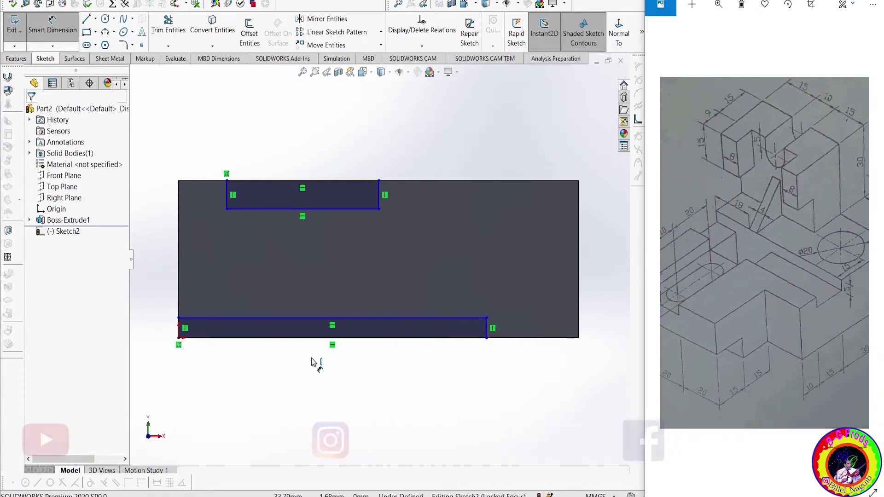
click(179, 318)
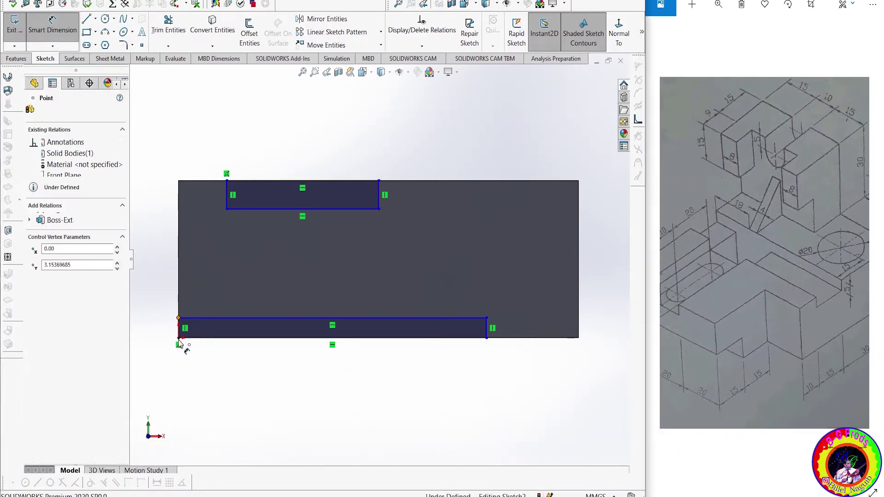
click(179, 337)
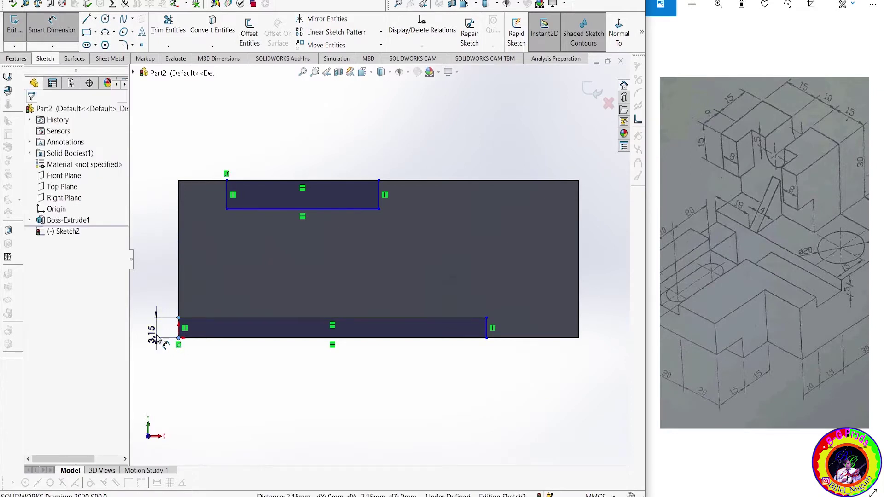
click(157, 338)
text(10)
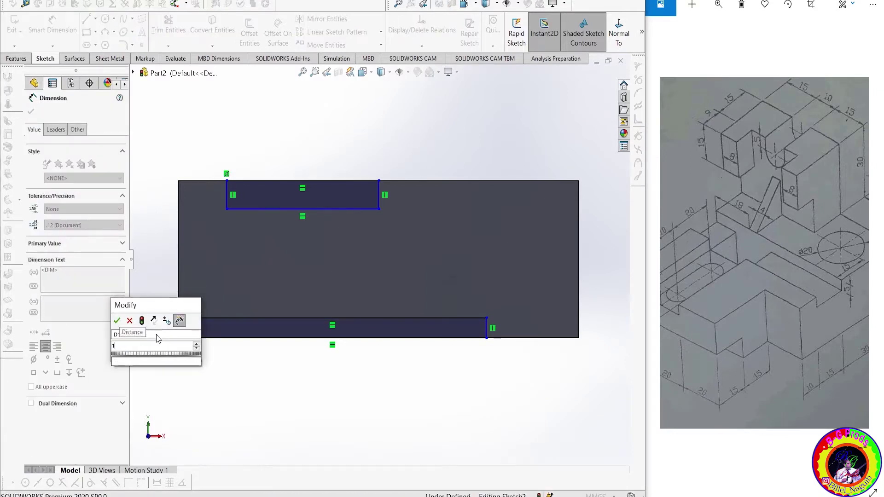
key(Escape)
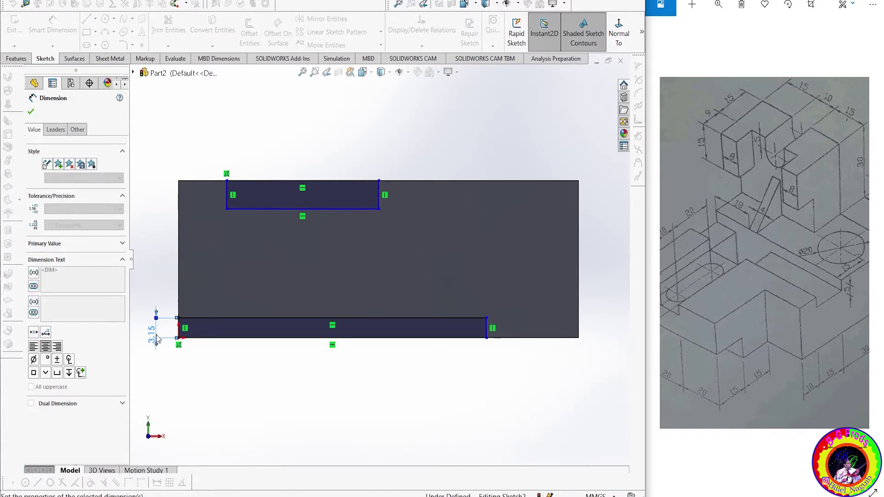
scroll(797, 390, up, 2)
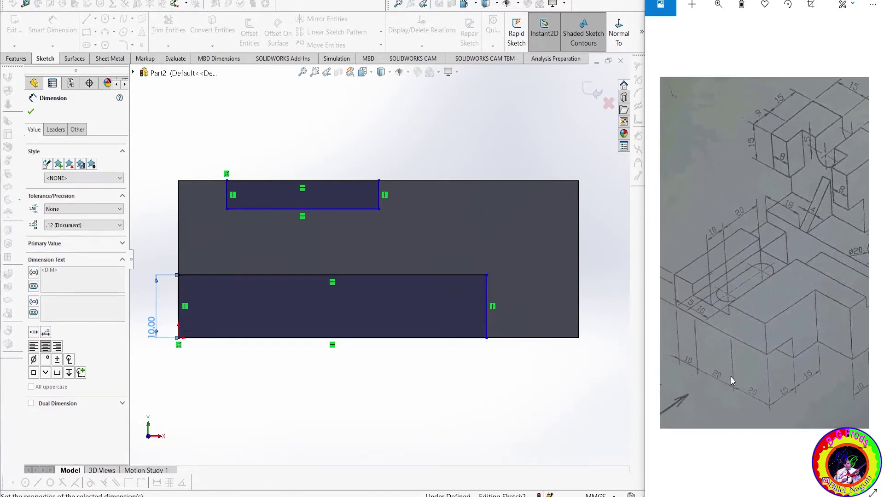
drag(735, 382, 769, 380)
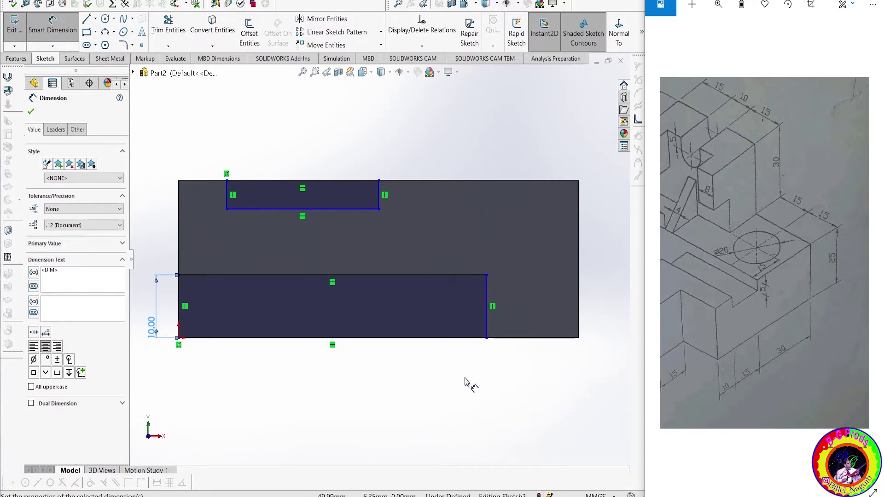
click(490, 343)
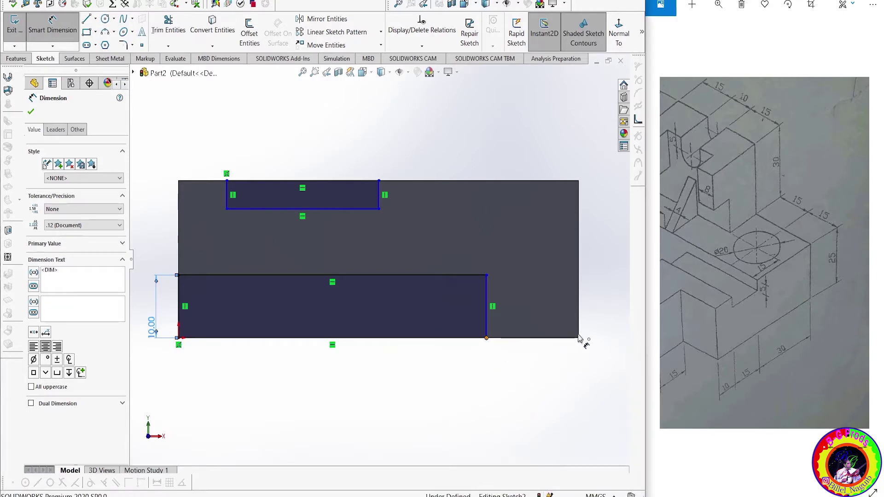
click(580, 341)
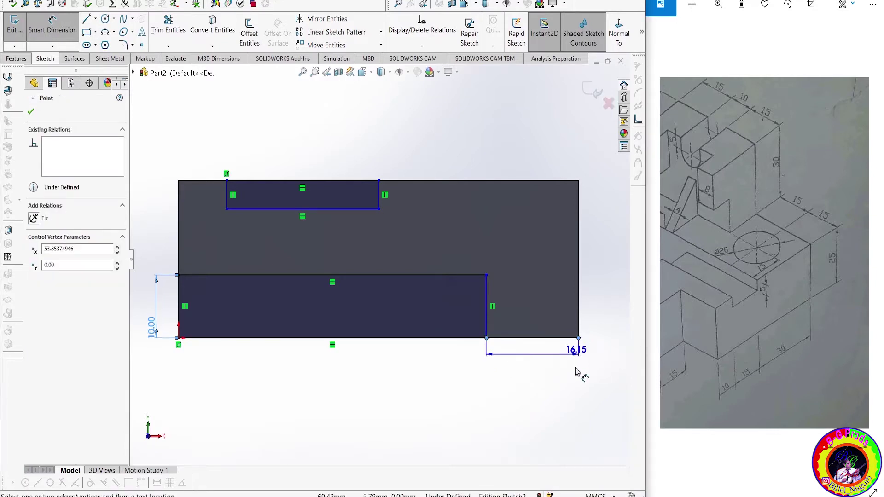
click(570, 393)
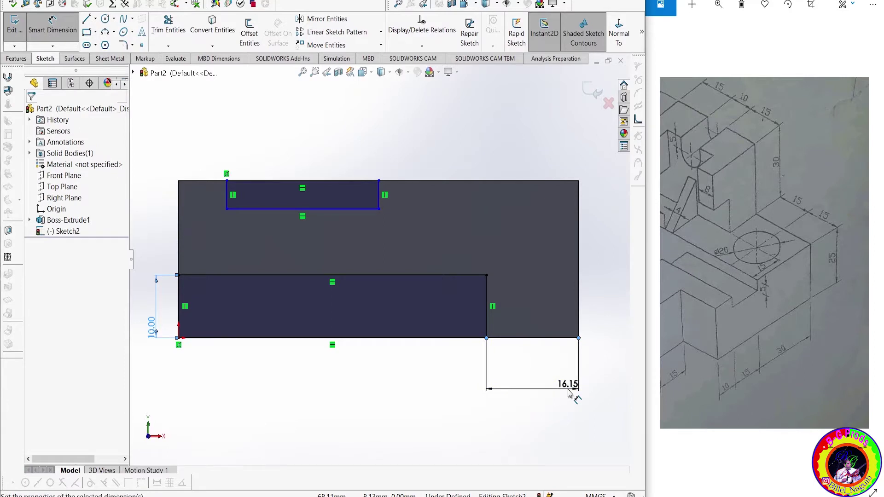
text(20)
key(Return)
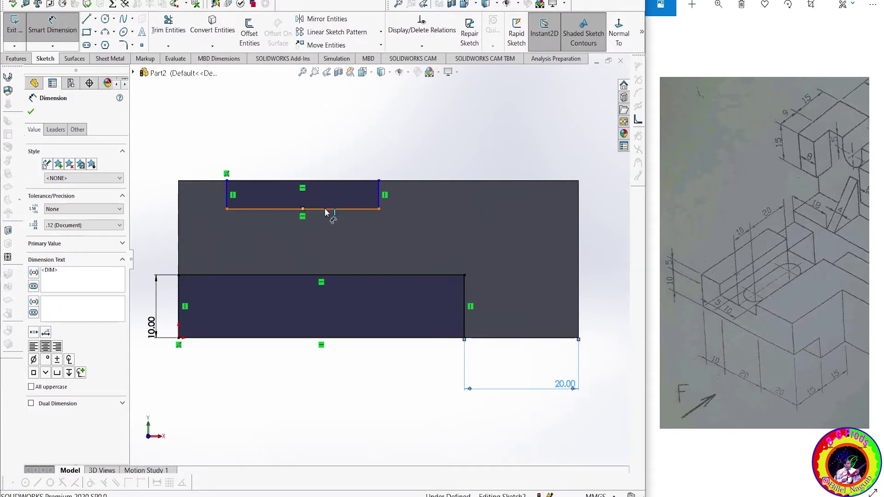
- Dimension the top notch 30 wide, 10 from the left edge and 5 deep
click(325, 226)
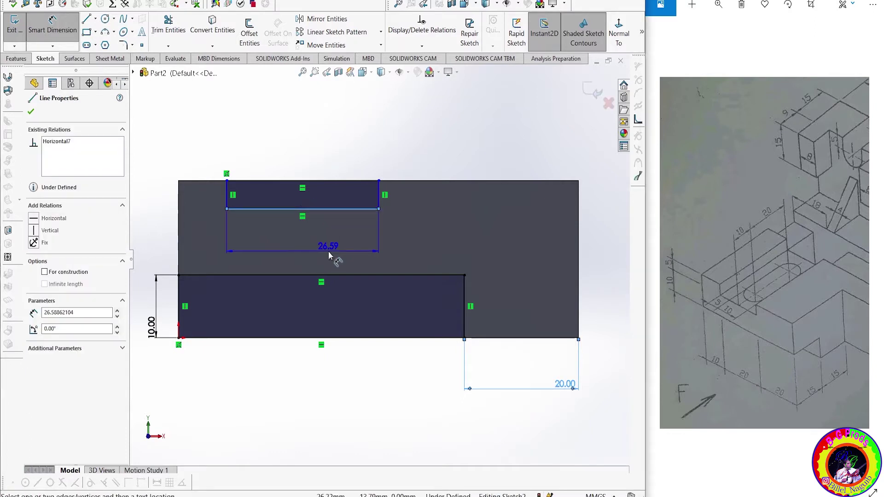
click(329, 253)
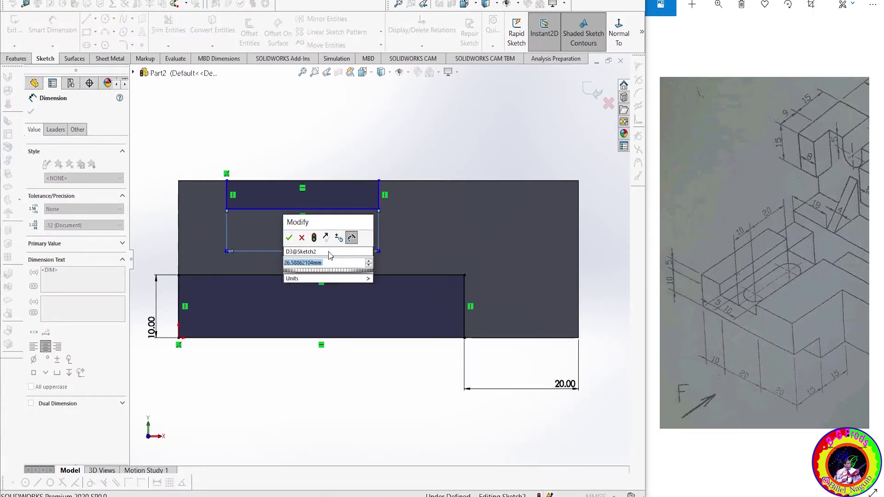
text(30)
key(Escape)
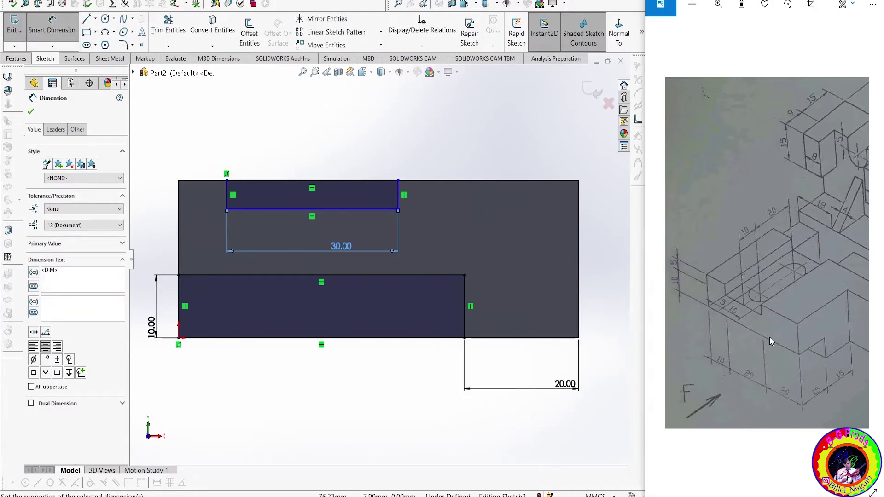
mouse_move(769, 337)
mouse_down()
mouse_move(799, 341)
mouse_move(707, 375)
mouse_move(727, 370)
mouse_move(766, 323)
mouse_move(503, 353)
mouse_up()
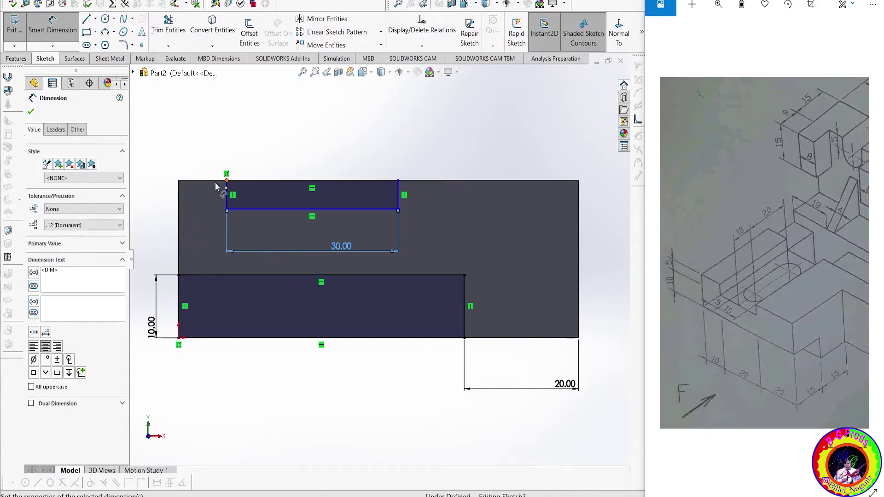
click(179, 181)
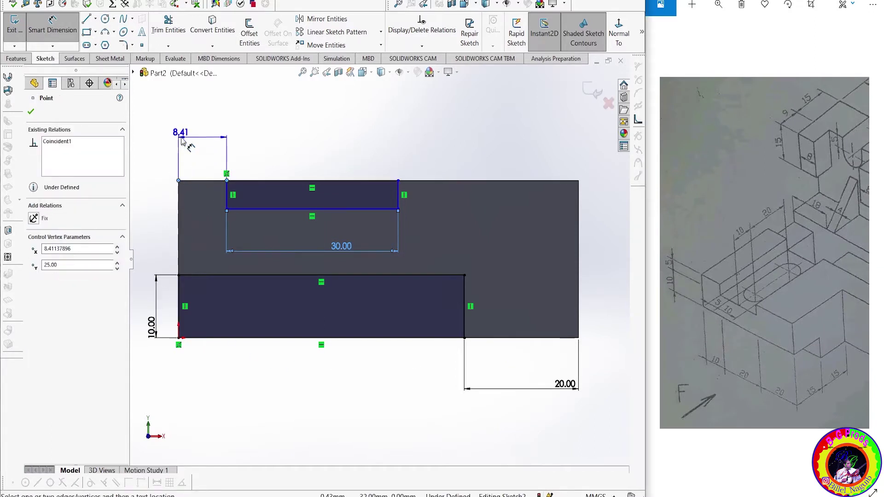
click(183, 141)
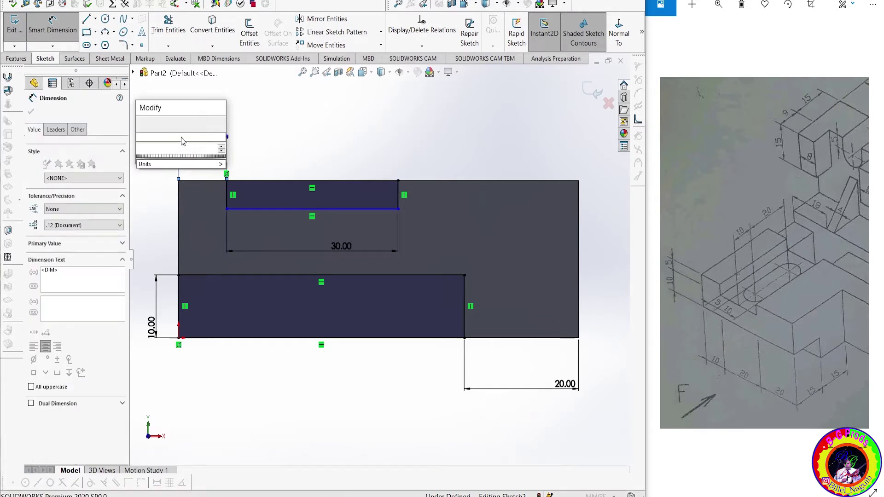
text(10)
key(Return)
text(10)
key(Return)
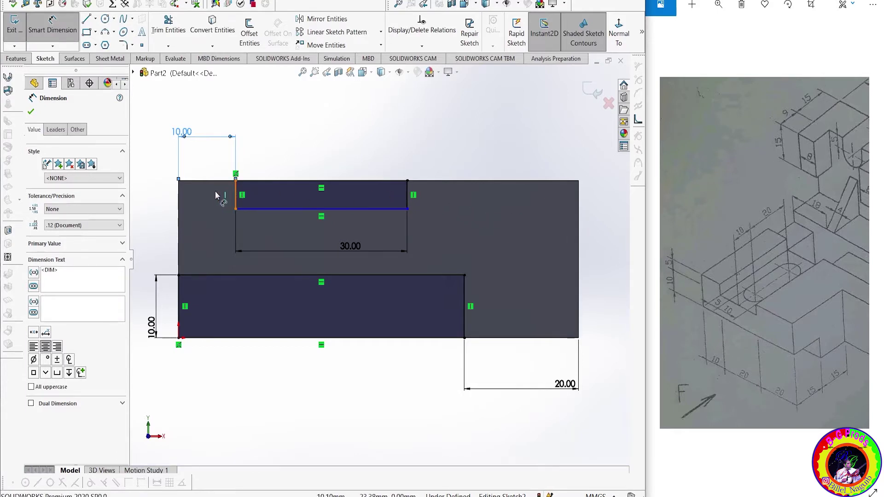
click(235, 196)
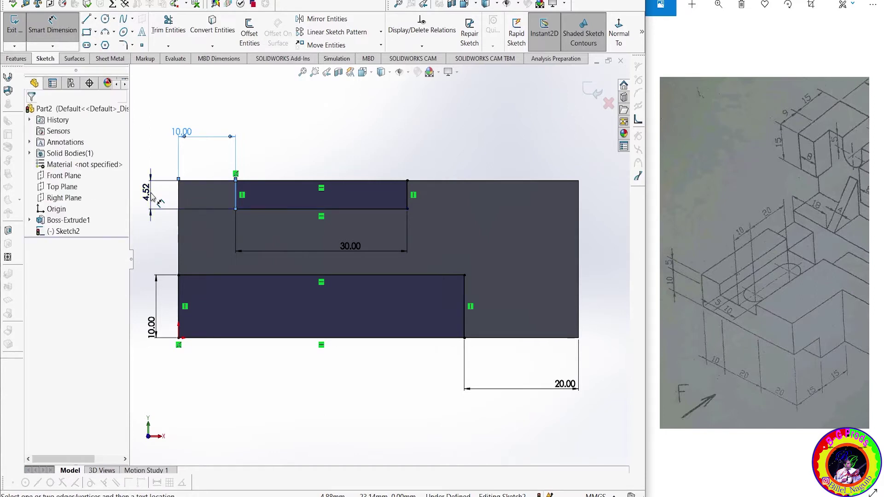
click(152, 195)
text(5)
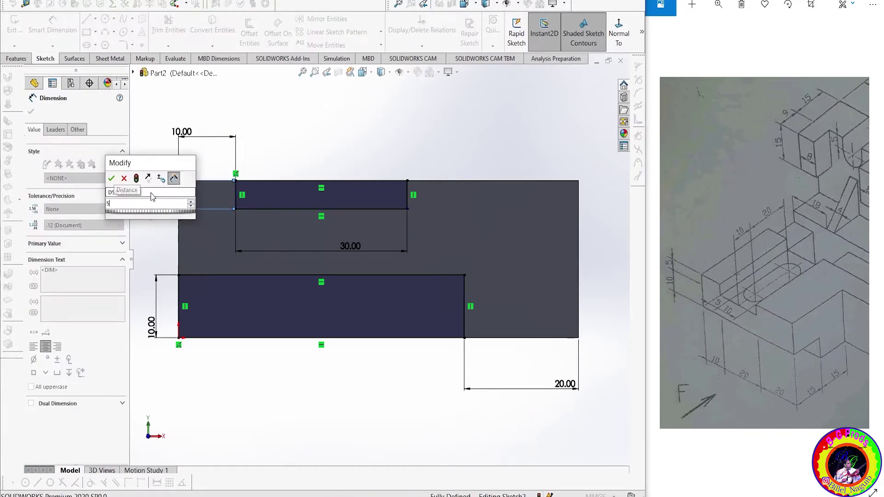
key(Return)
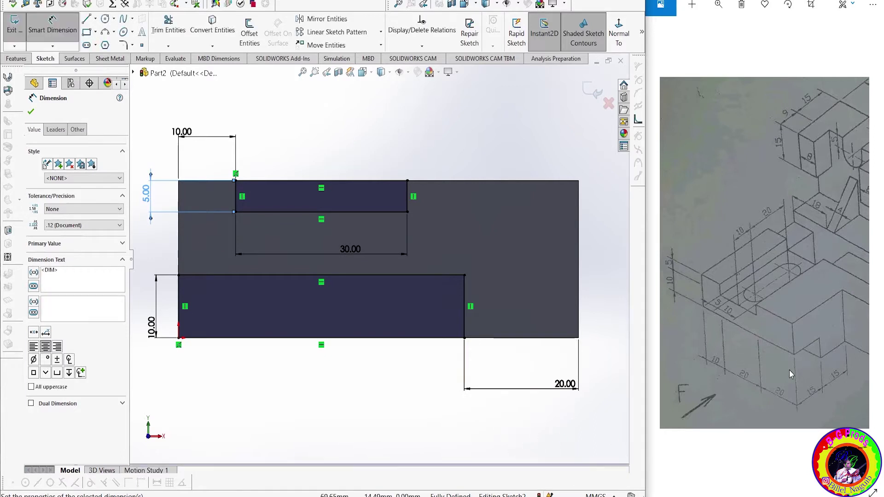
click(29, 57)
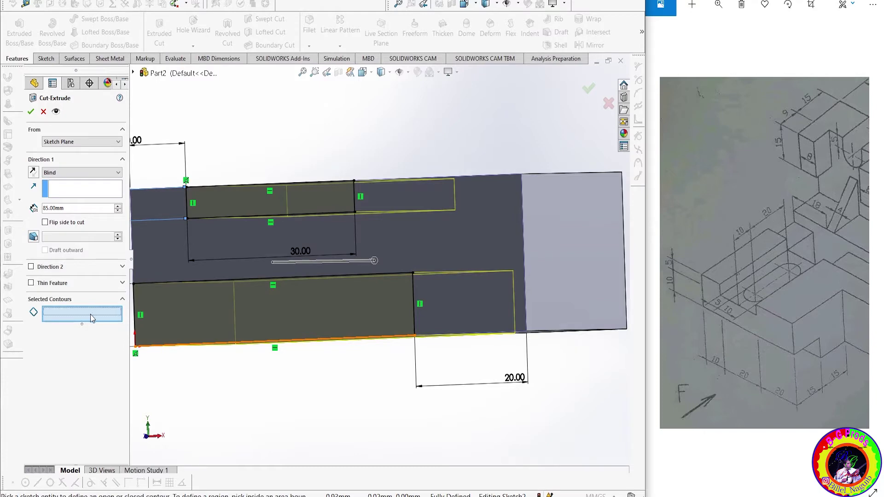
- Cut only the lower strip region 15 mm deep into the block
click(308, 211)
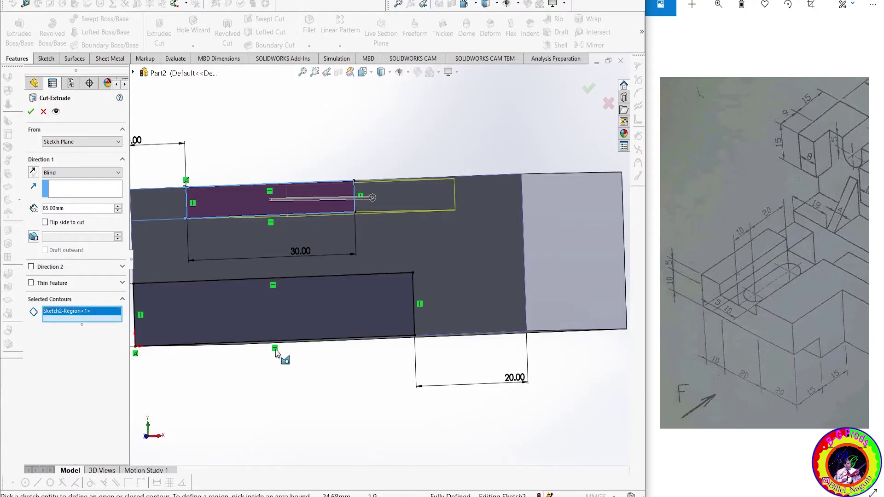
click(295, 314)
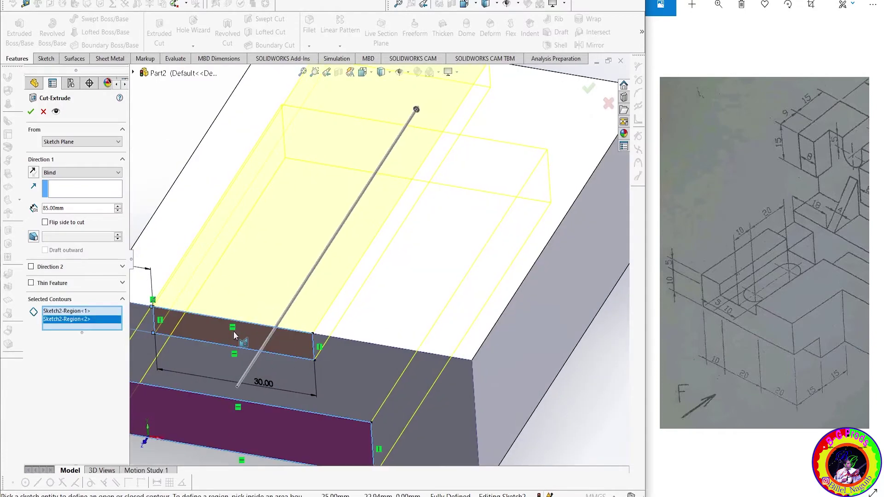
click(233, 331)
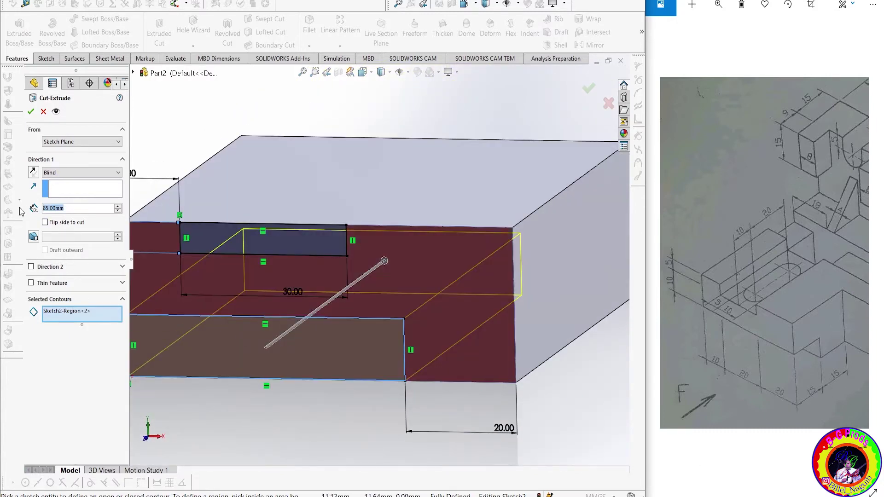
text(15)
key(Return)
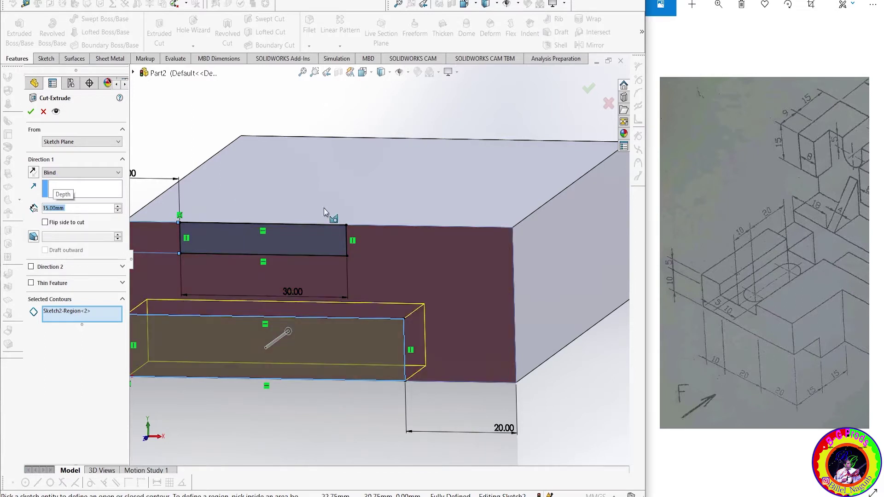
click(30, 111)
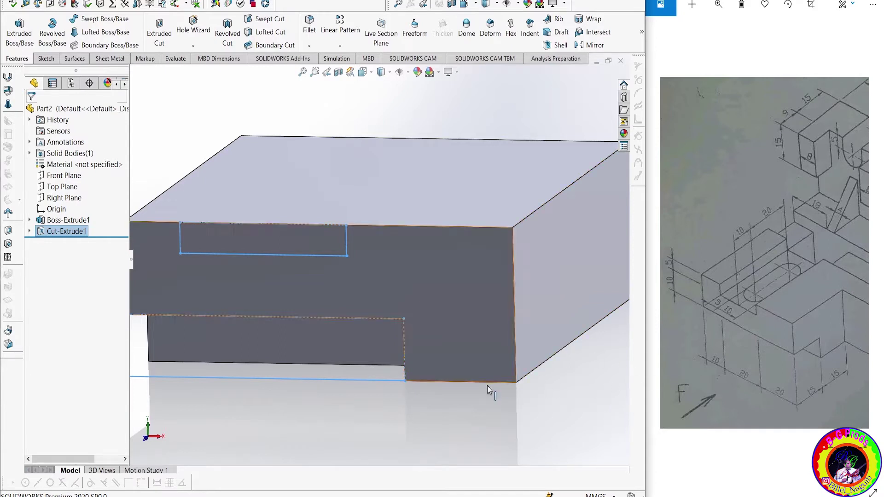
- On the front face, sketch a rectangle spanning the right 20 mm end, bottom to top
drag(766, 332, 761, 319)
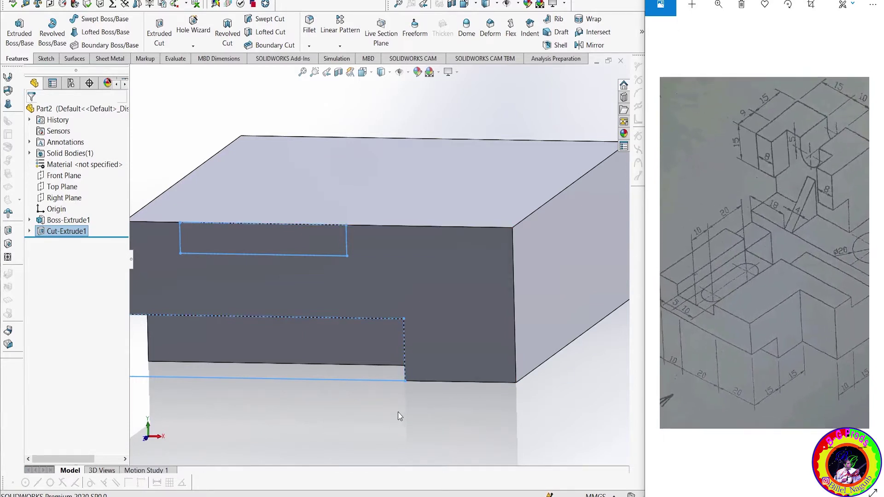
mouse_move(406, 421)
middle_down()
mouse_move(414, 448)
mouse_move(420, 375)
mouse_move(425, 406)
middle_up()
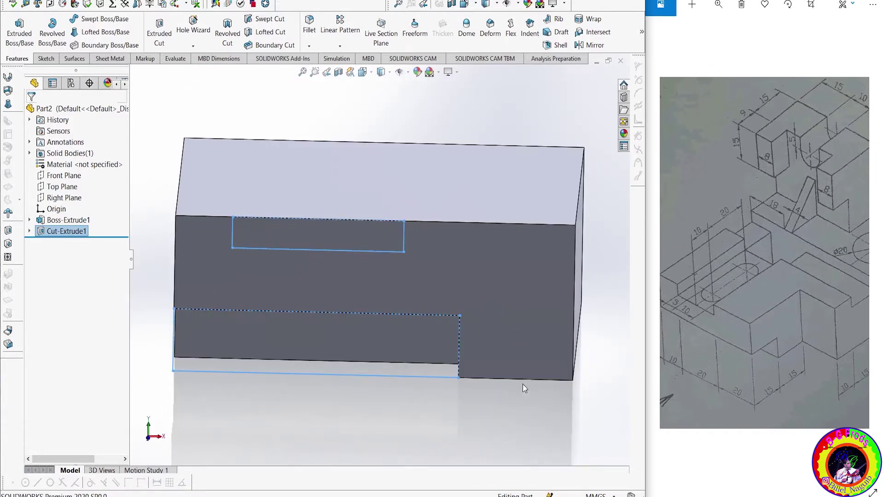
click(480, 277)
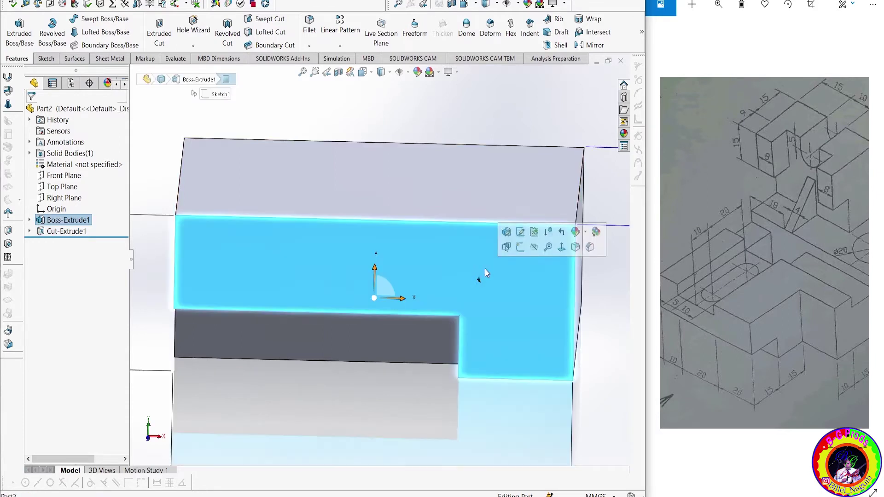
click(518, 249)
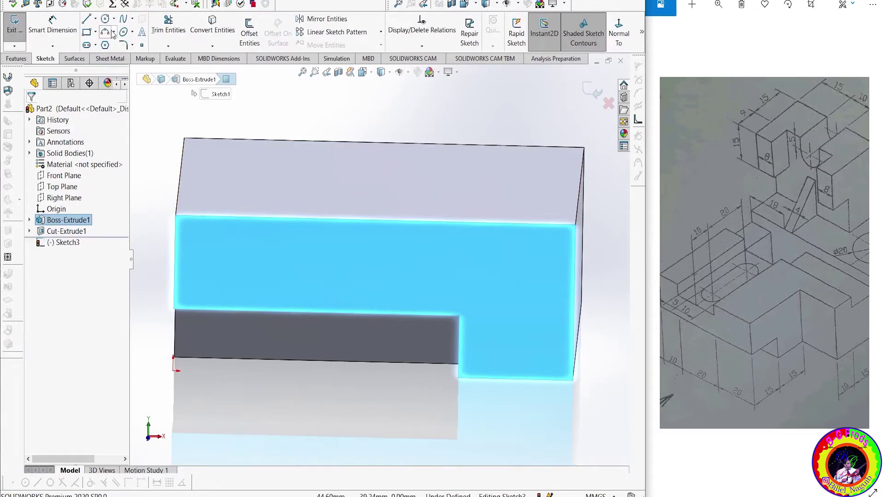
key(r)
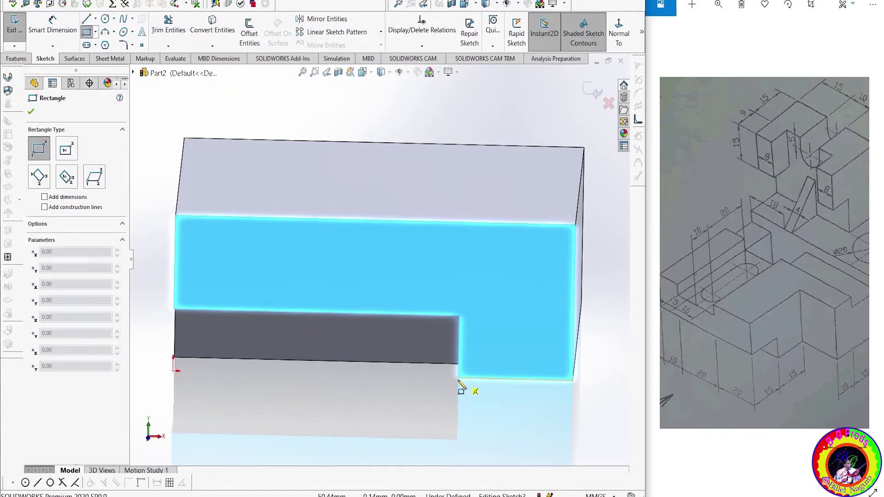
click(459, 378)
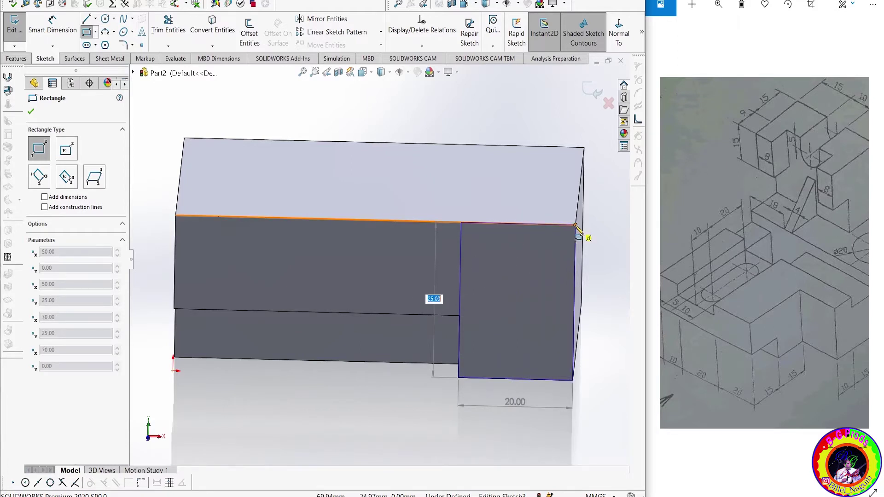
click(575, 226)
click(31, 112)
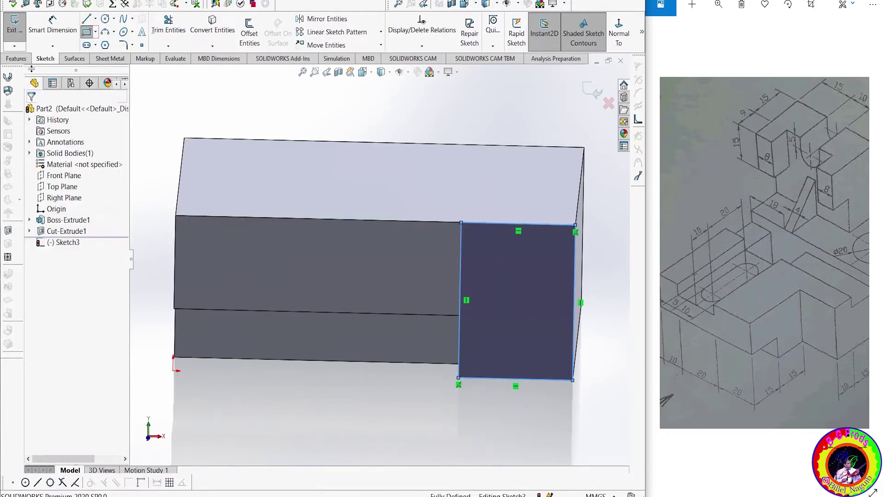
click(16, 58)
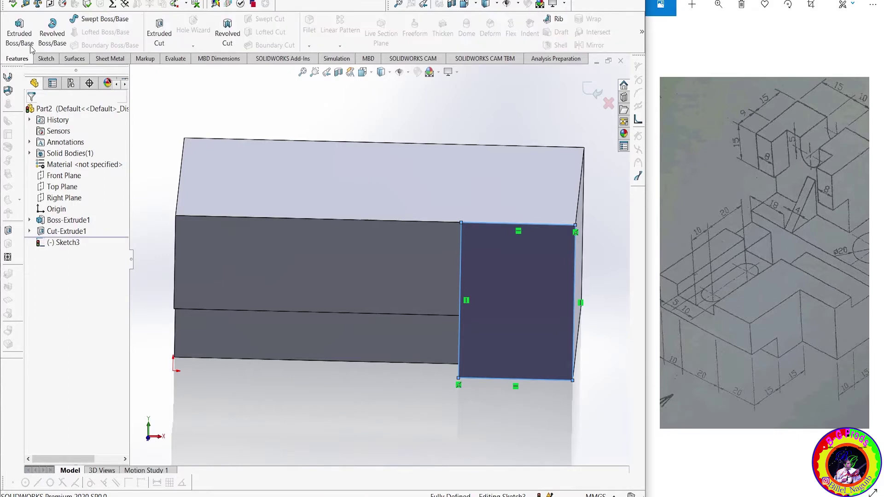
- Cut the 20 mm-wide right-end rectangle 30 mm deep into the block
click(167, 28)
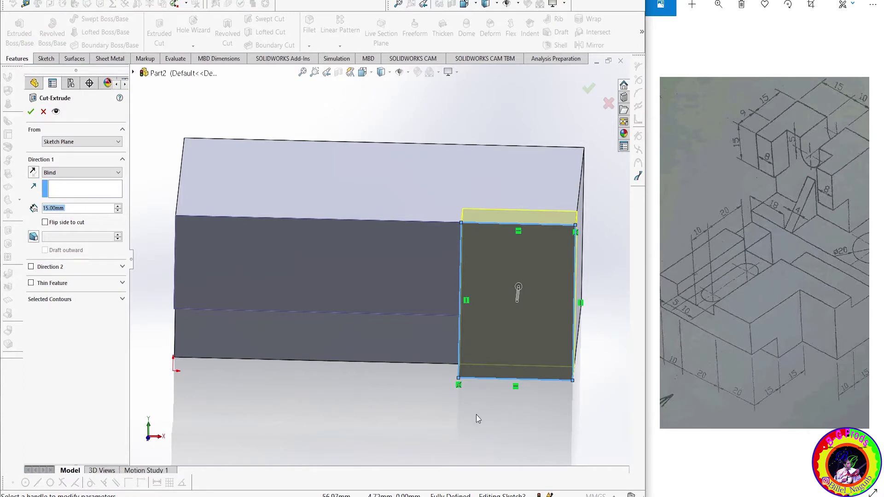
middle_drag(476, 414, 430, 411)
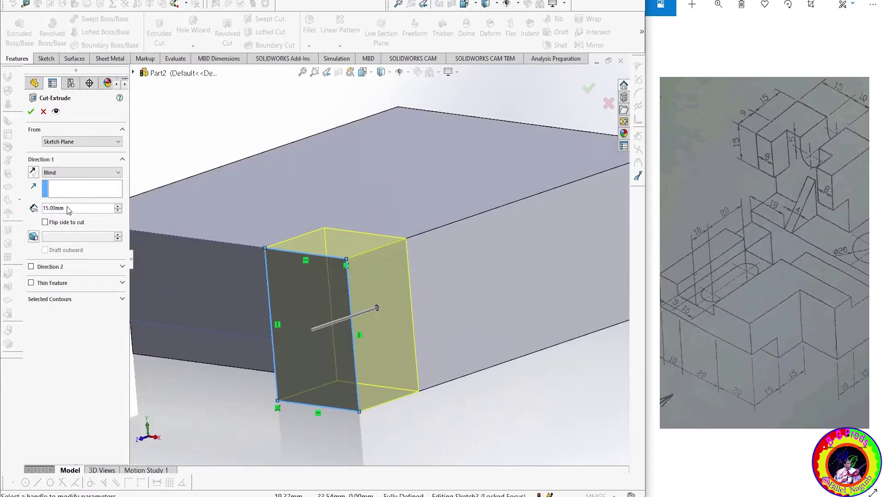
text(30)
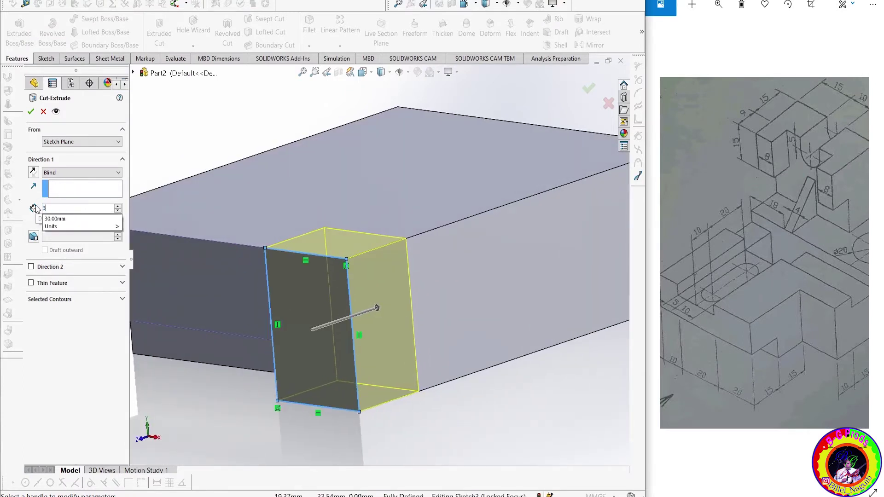
key(Return)
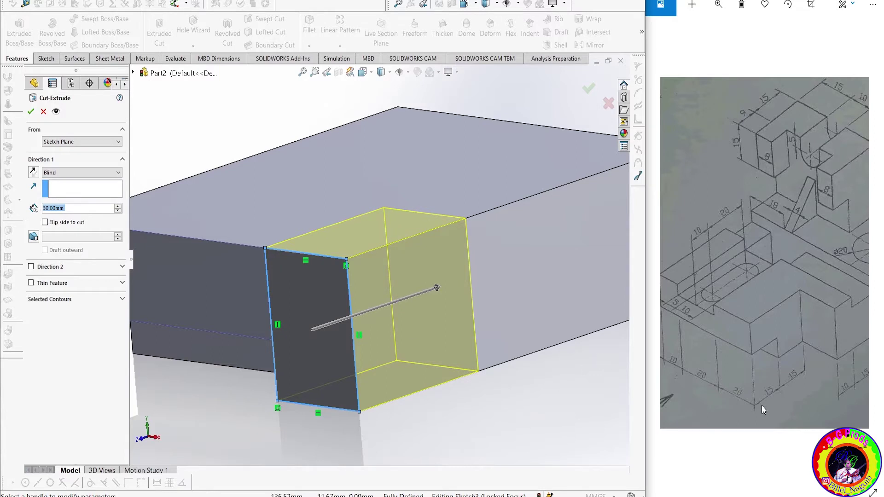
click(33, 113)
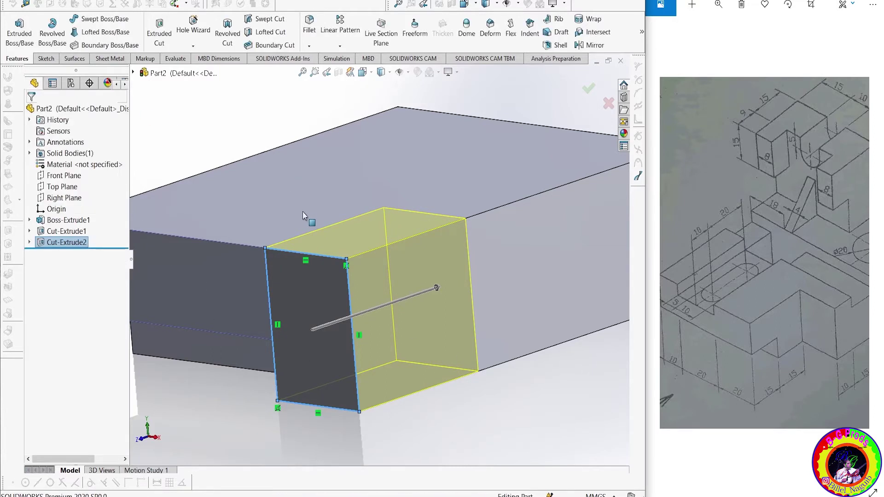
click(411, 380)
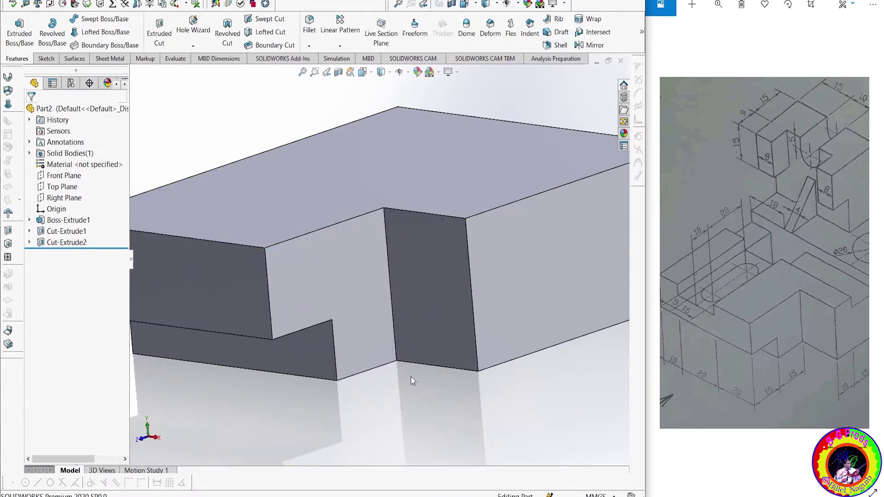
key(f)
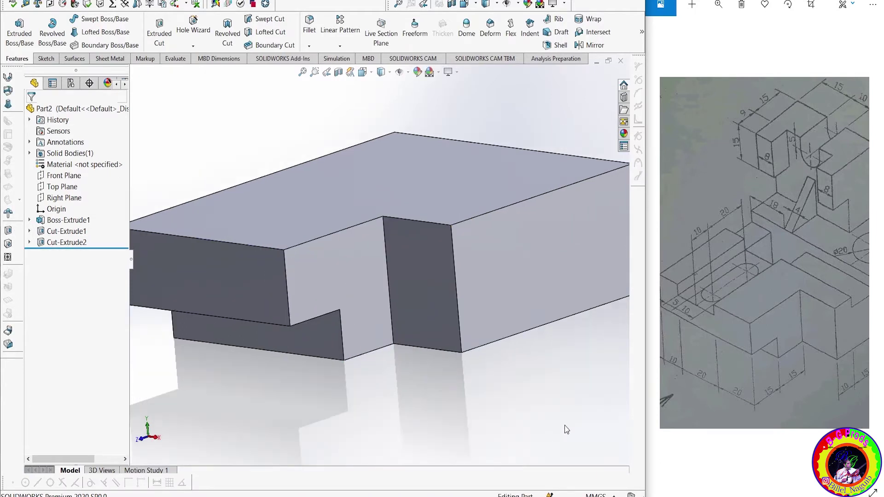
drag(760, 385, 702, 350)
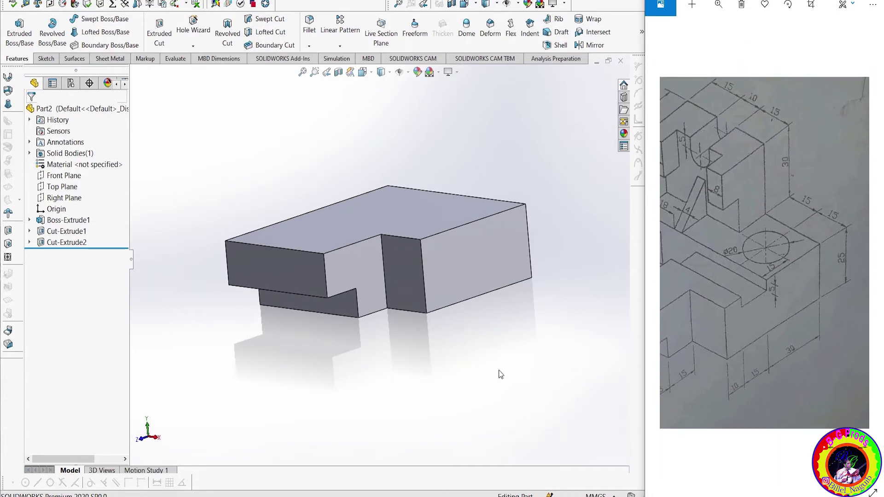
- On the right end face, sketch a thin rectangle along the top edge
click(479, 245)
click(520, 215)
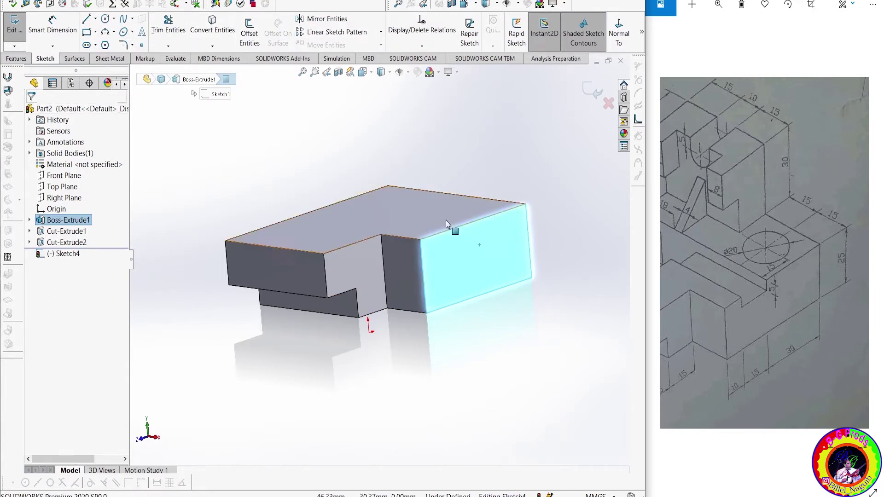
click(593, 100)
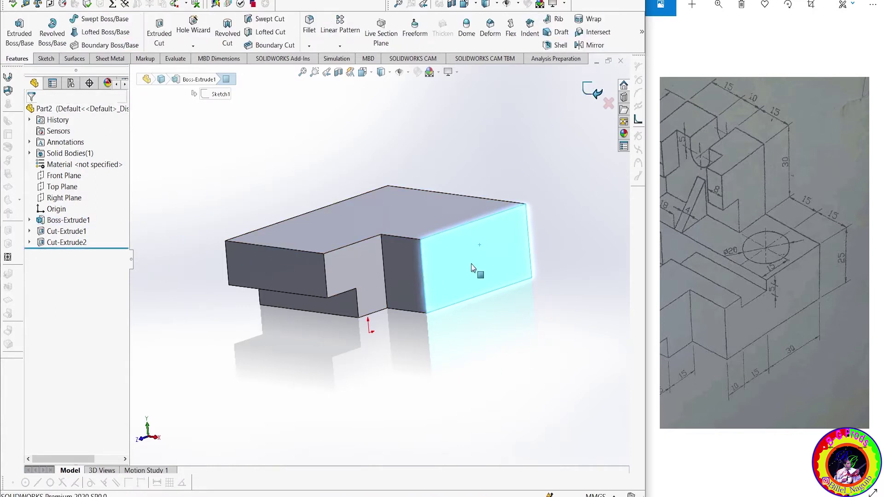
click(470, 253)
click(511, 226)
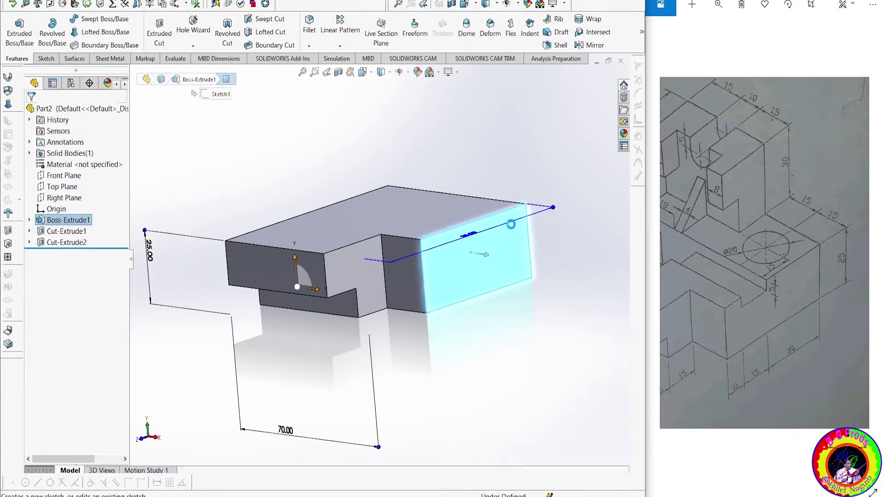
click(618, 32)
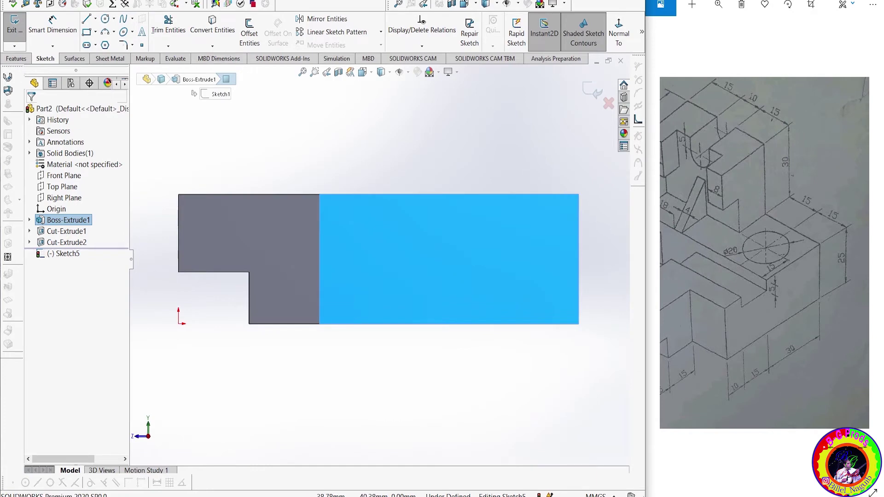
key(r)
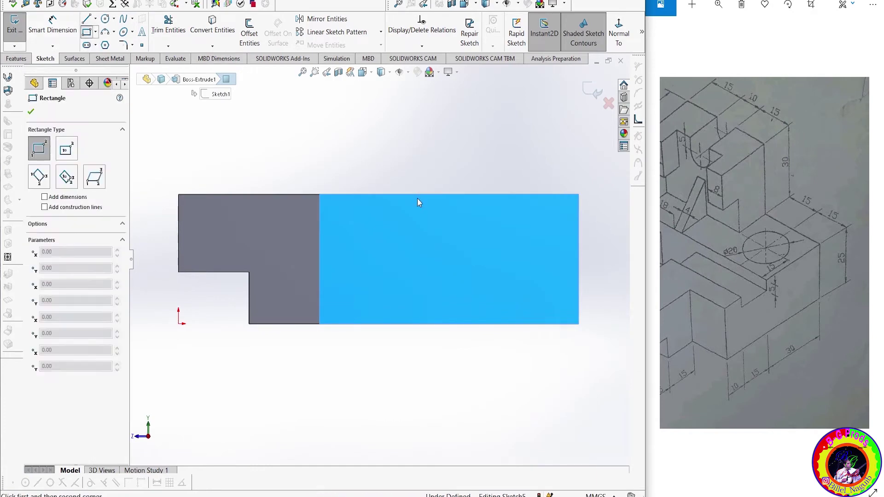
click(422, 195)
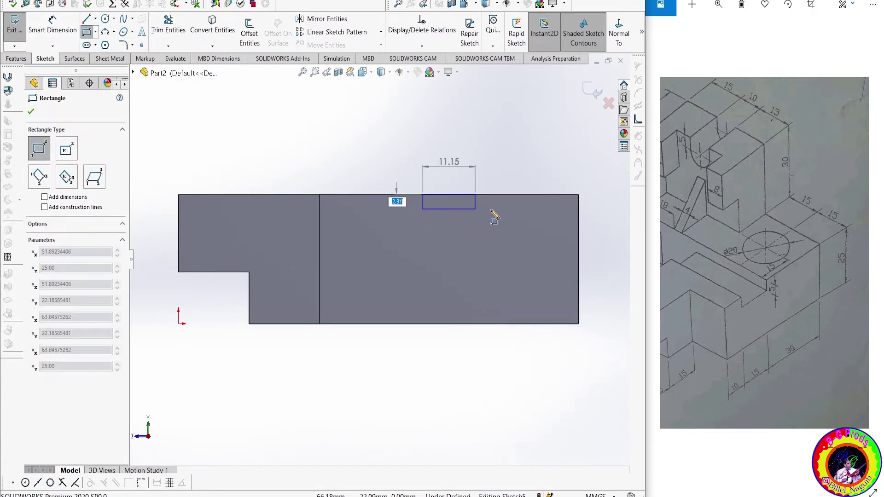
click(503, 210)
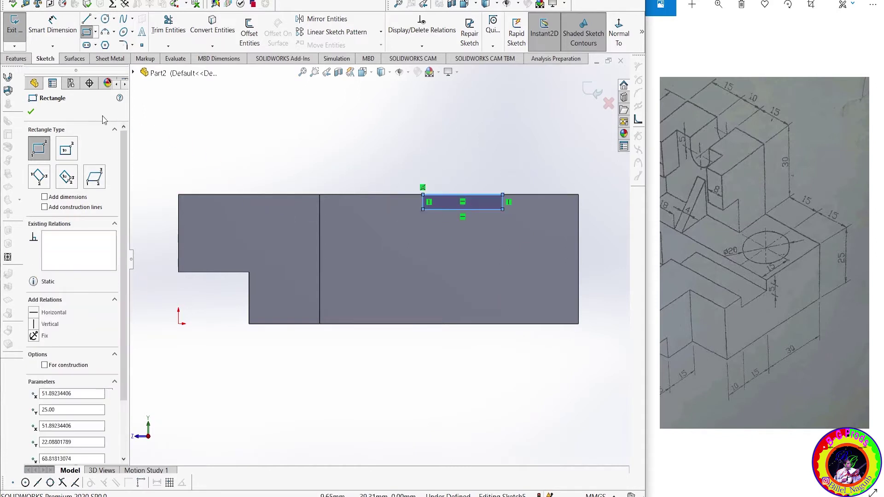
right_click(245, 124)
click(243, 119)
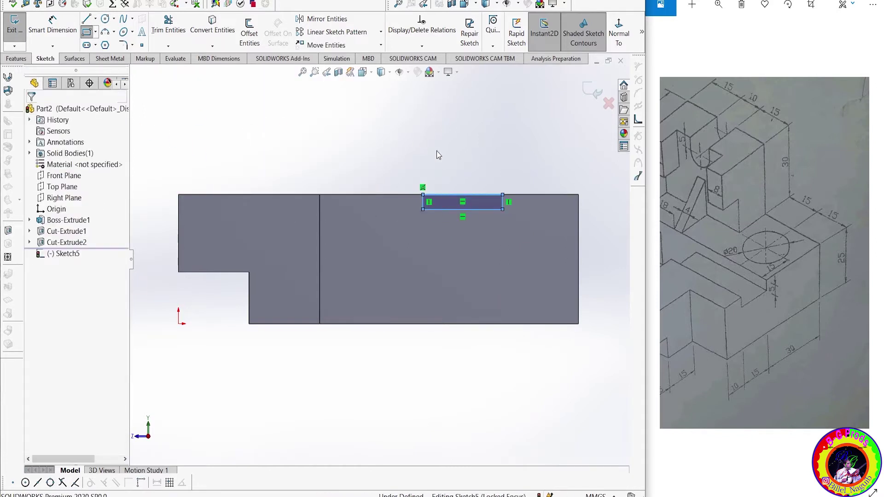
- Dimension the small rectangle 5 mm deep and 15 mm wide
click(53, 26)
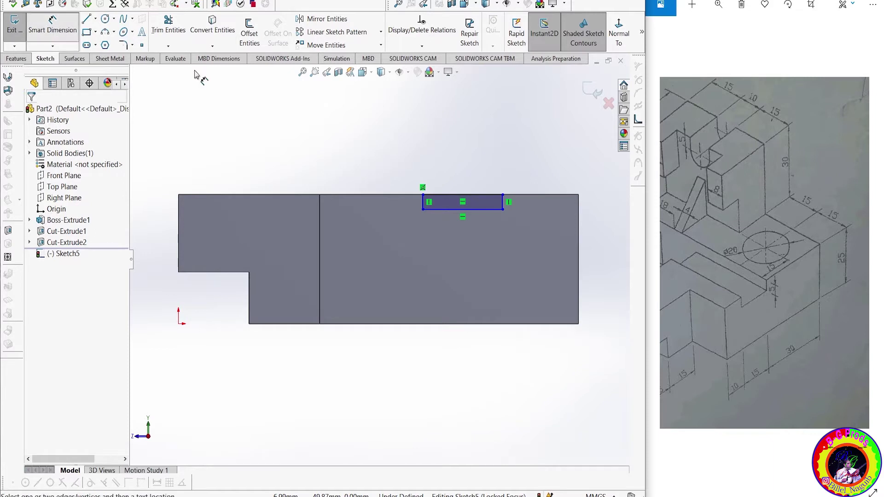
click(502, 202)
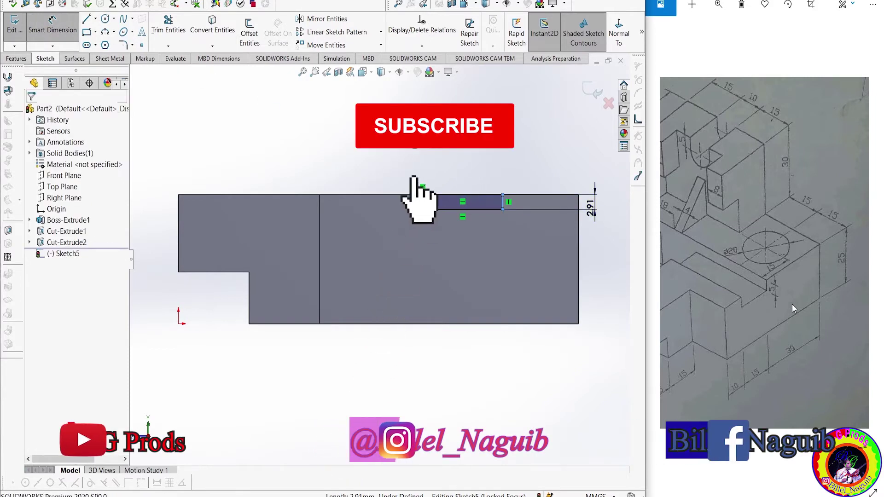
click(775, 294)
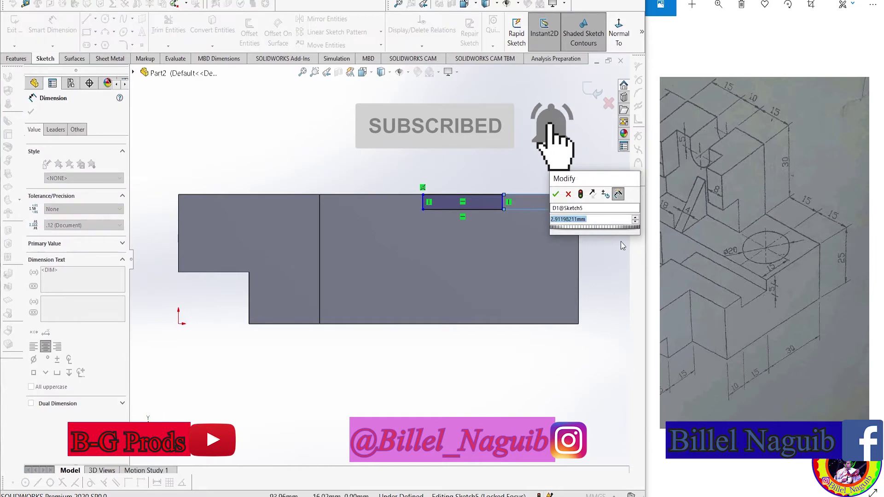
key(Return)
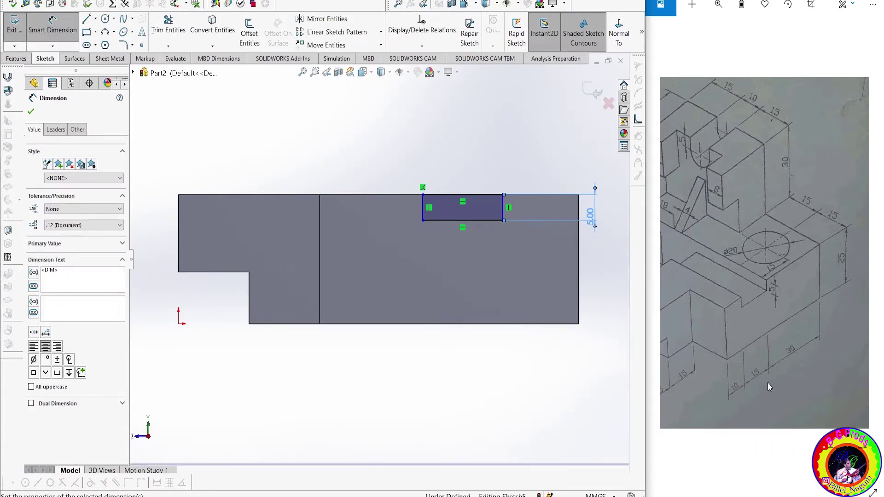
click(478, 221)
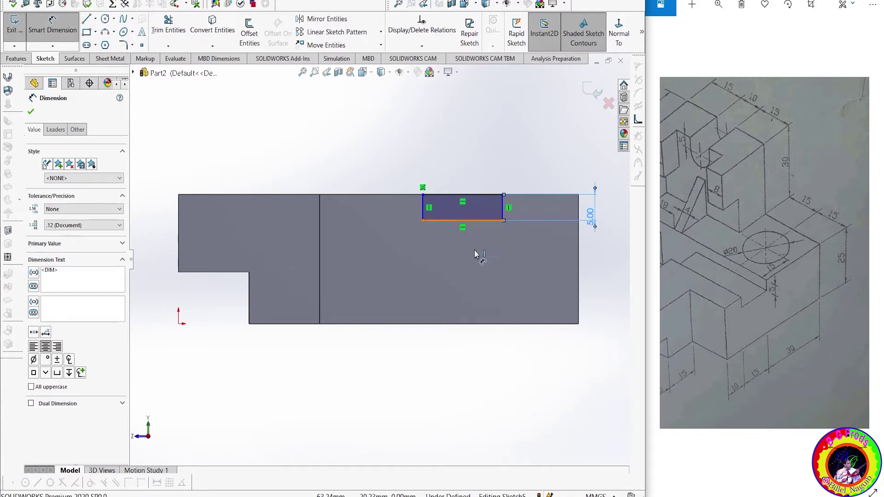
click(474, 263)
text(15)
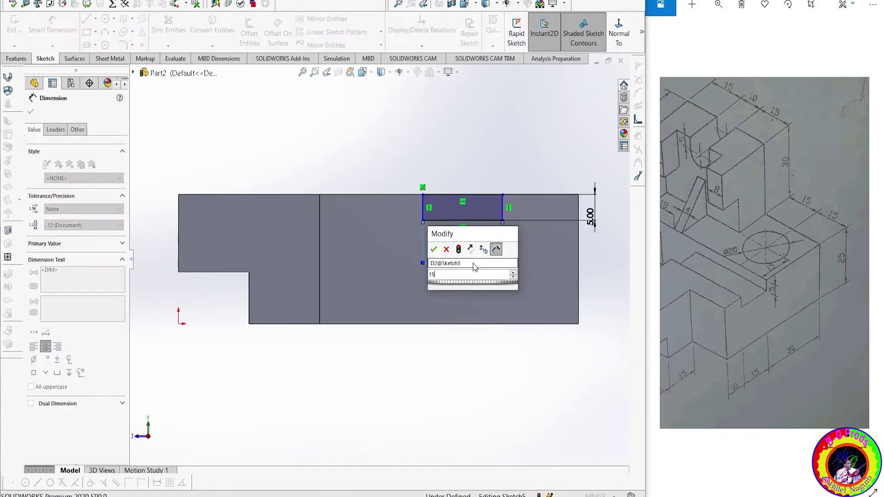
key(Return)
text(15)
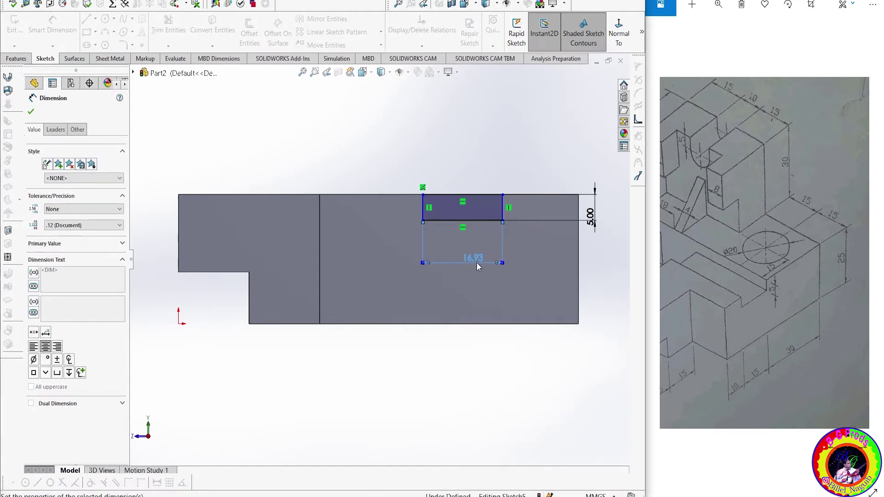
key(Return)
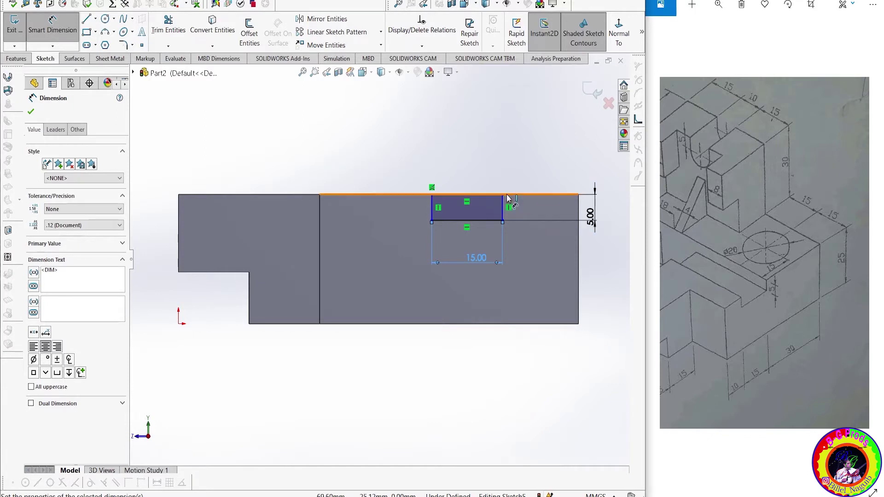
- Locate the small rectangle 30 mm from the block's right end
click(578, 197)
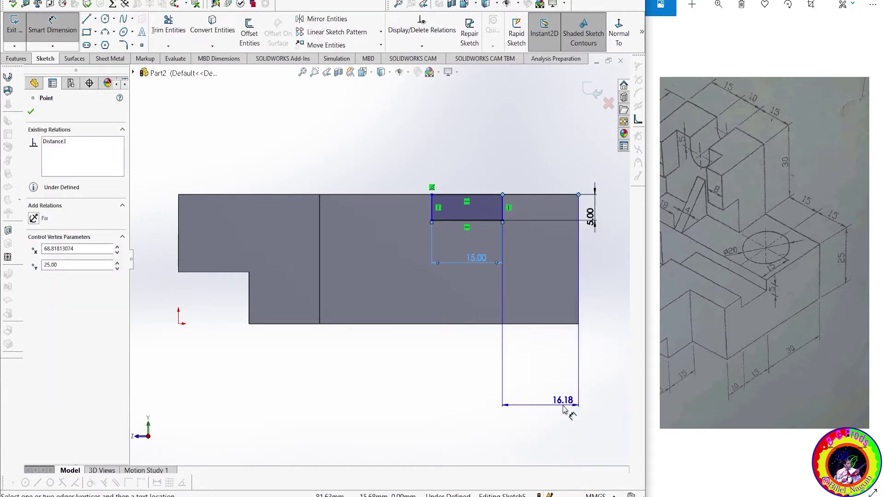
click(564, 409)
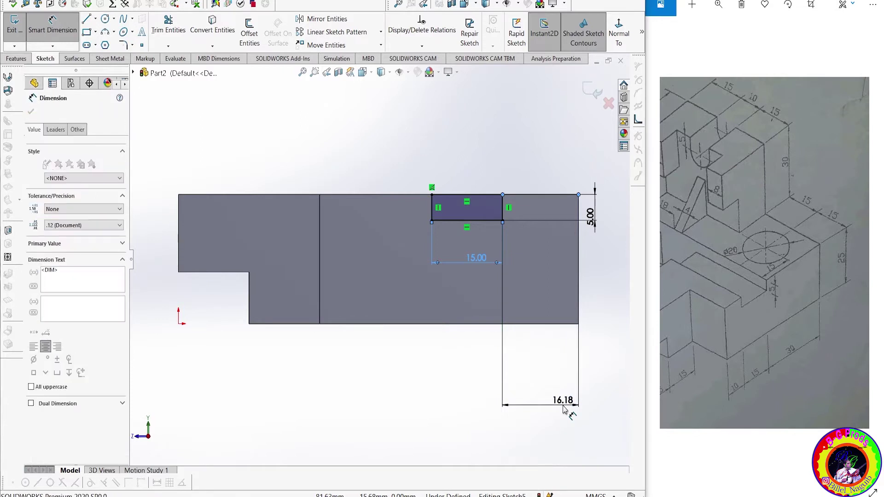
text(30)
key(Return)
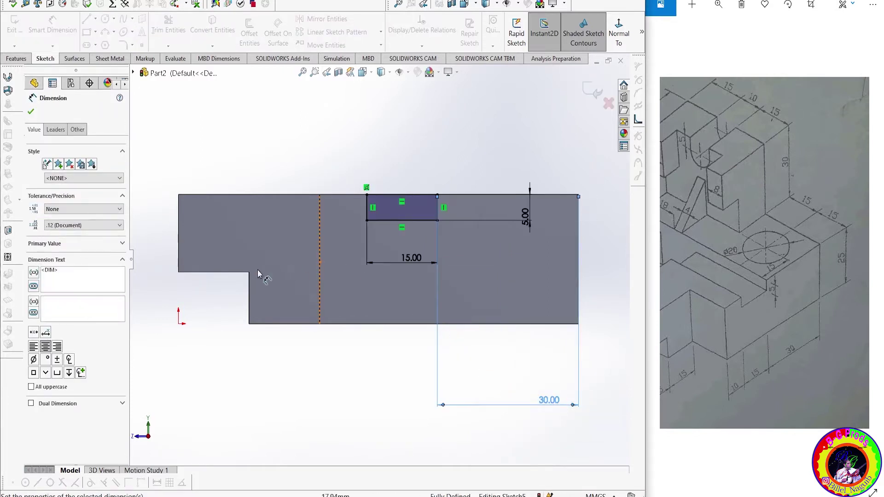
click(31, 113)
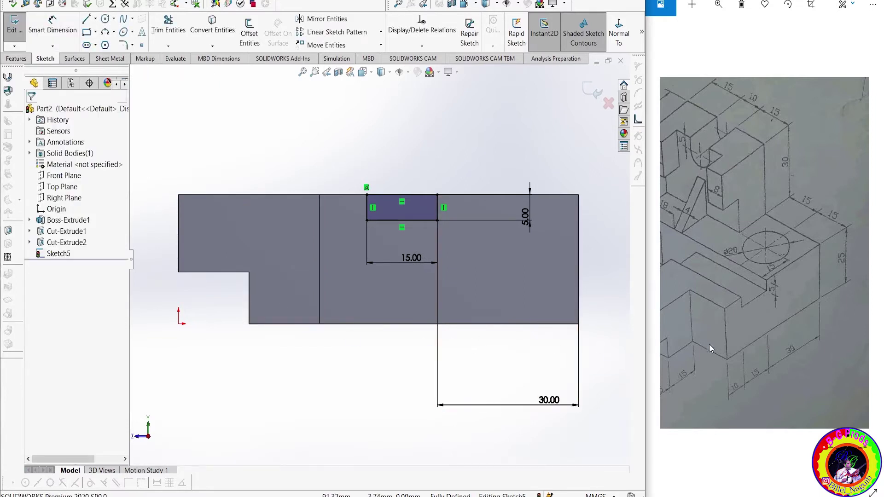
drag(806, 339, 870, 357)
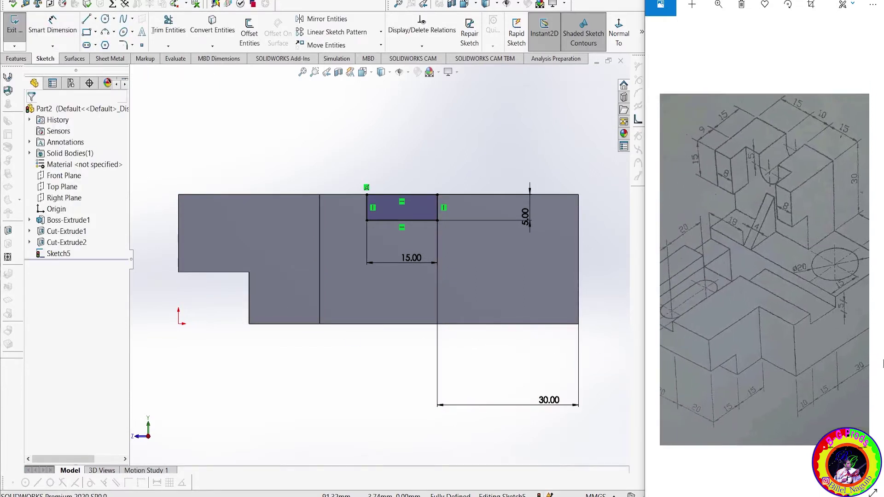
scroll(377, 259, up, 3)
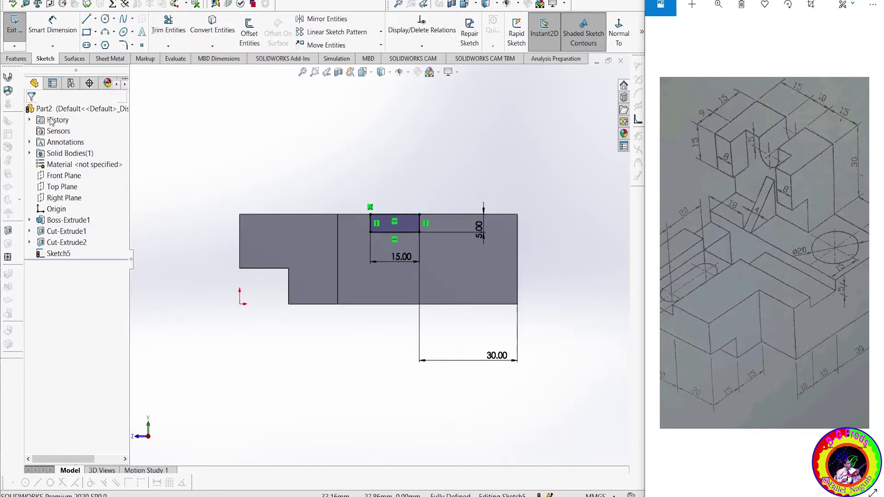
click(17, 58)
- Cut the 15 × 5 rectangle Up To Vertex at the far edge, forming a top slot
click(159, 32)
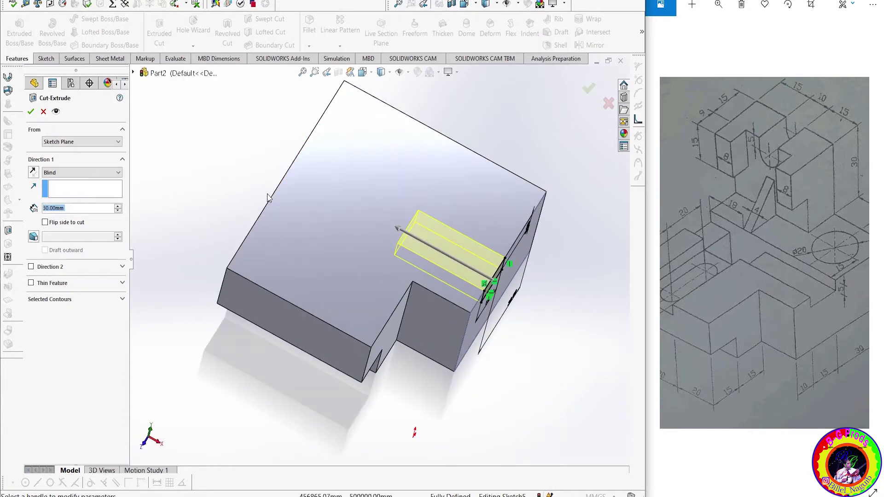
click(279, 189)
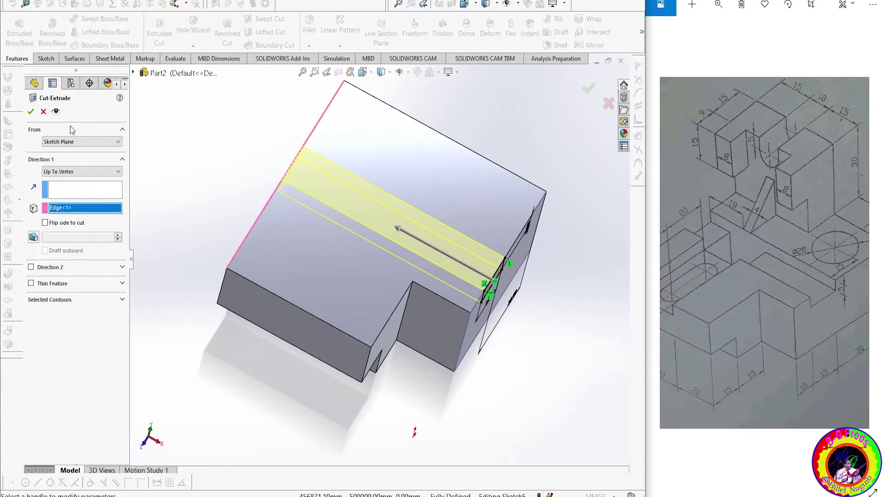
click(32, 112)
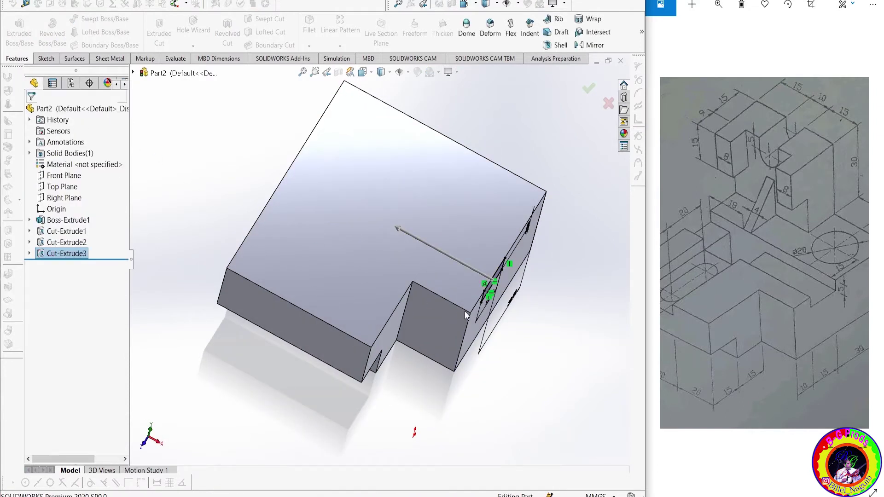
click(547, 343)
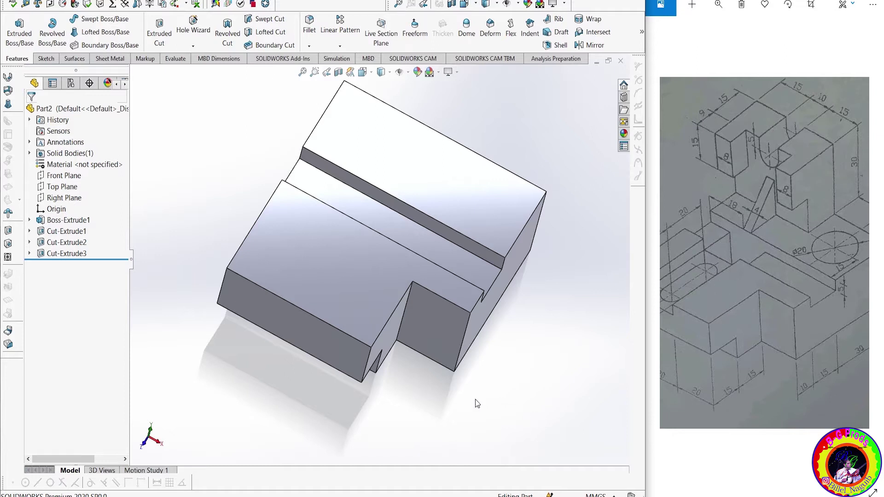
middle_drag(513, 338, 491, 326)
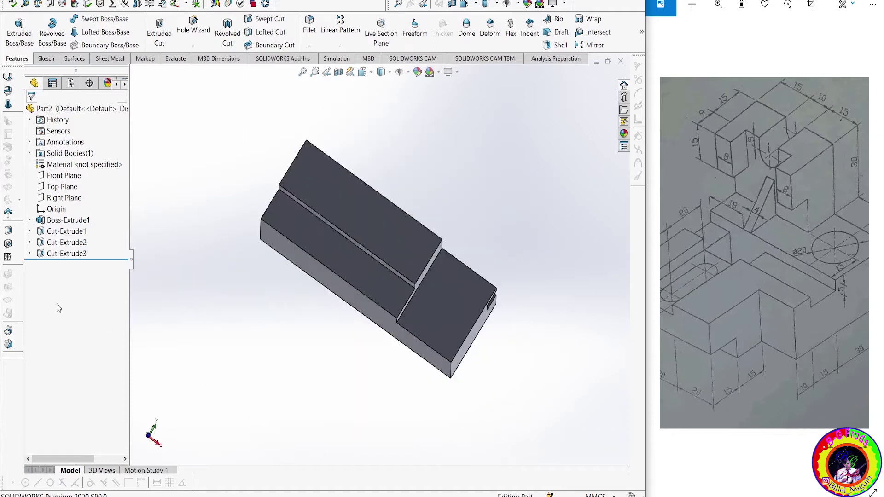
- Start an extruded cut from Sketch2, limited to its upper rectangle region only
click(30, 231)
click(65, 242)
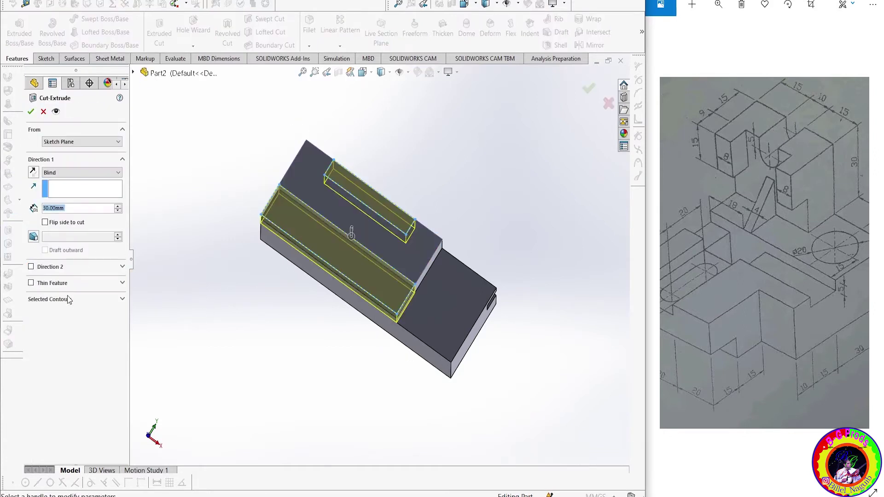
click(71, 308)
click(58, 311)
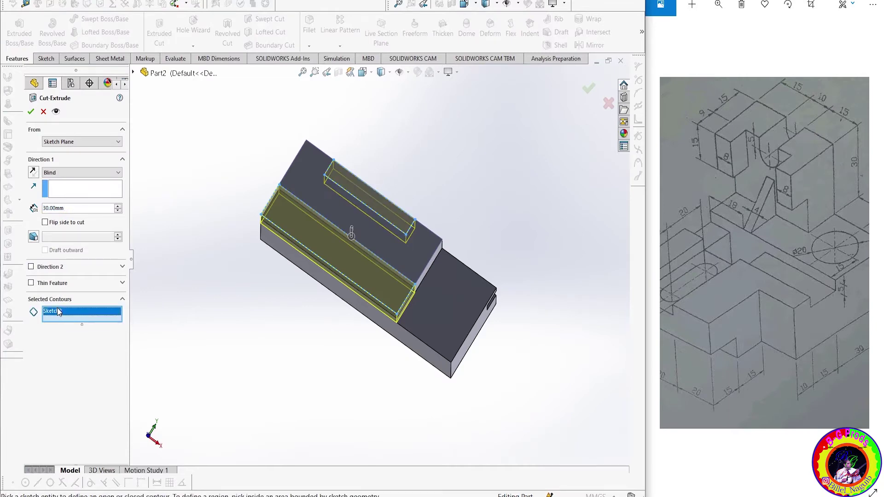
key(Delete)
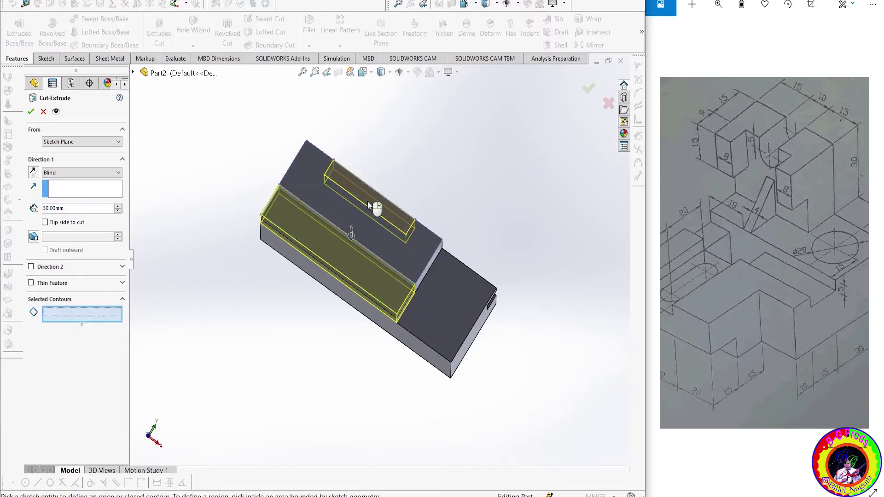
click(368, 204)
- Cut the upper rectangle region 42 mm deep as a blind cut
middle_drag(442, 178, 358, 215)
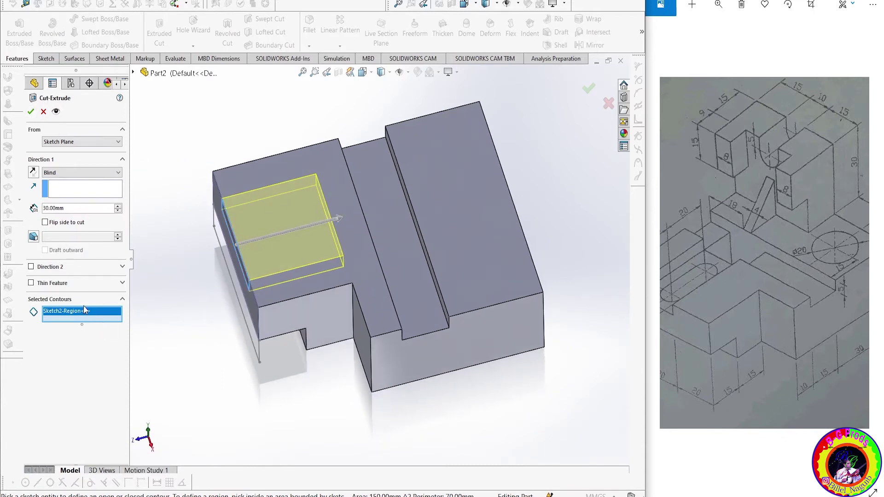
click(99, 173)
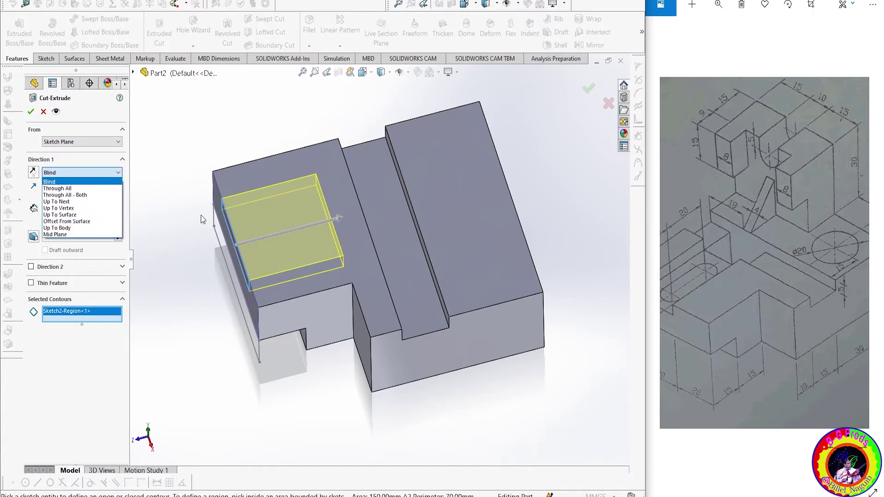
click(335, 228)
drag(348, 216, 368, 213)
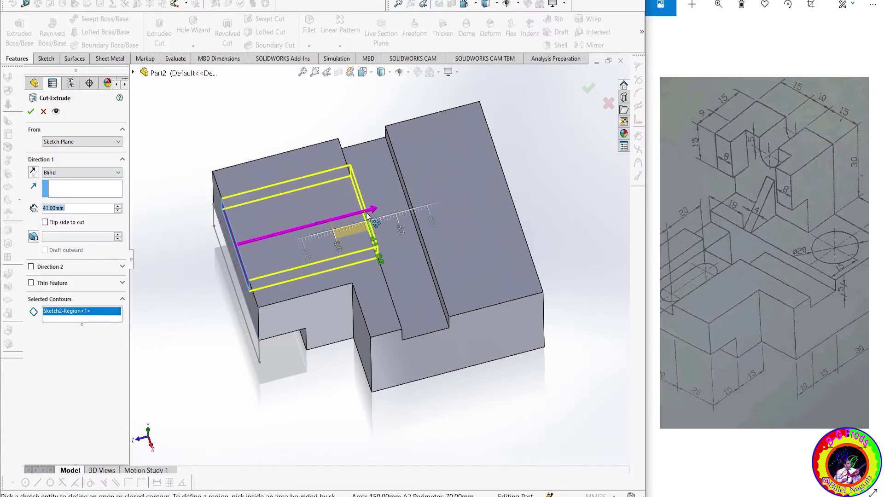
click(31, 112)
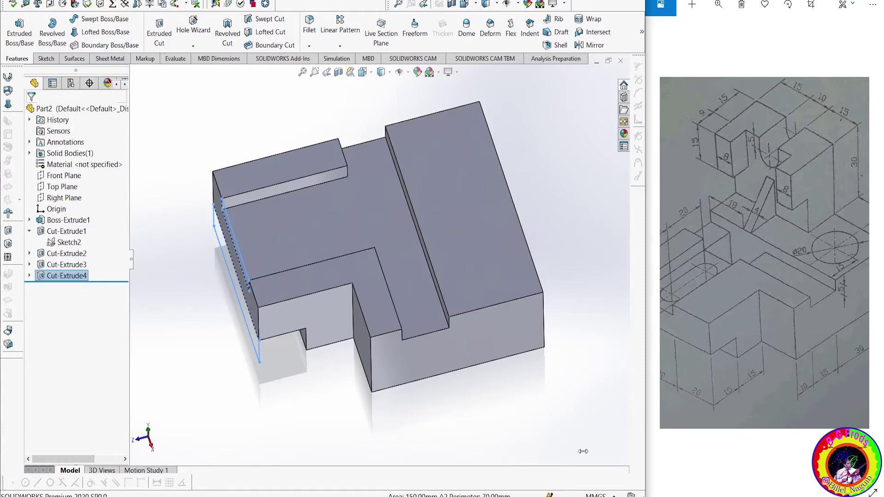
mouse_move(580, 422)
middle_down()
mouse_move(569, 413)
mouse_move(616, 400)
middle_up()
- Clear the selection and open the first cut's Sketch2 for editing
click(568, 413)
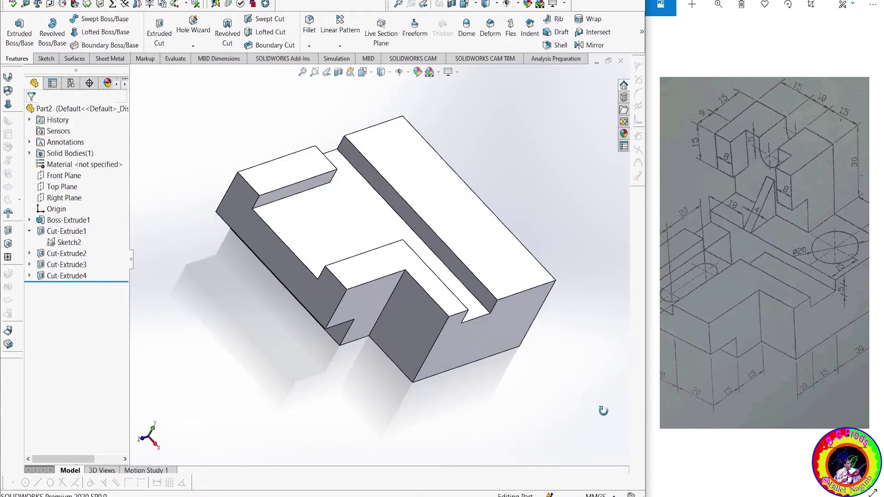
scroll(750, 368, up, 2)
scroll(761, 368, up, 2)
drag(761, 368, 764, 369)
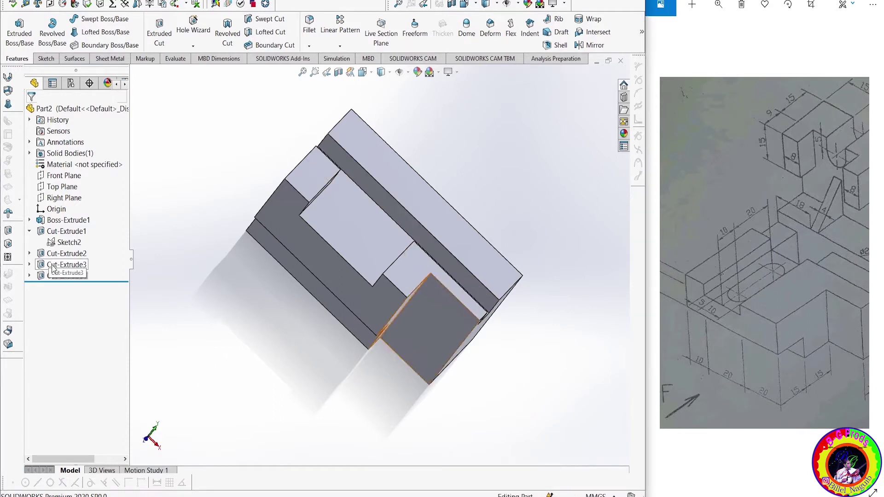
click(67, 232)
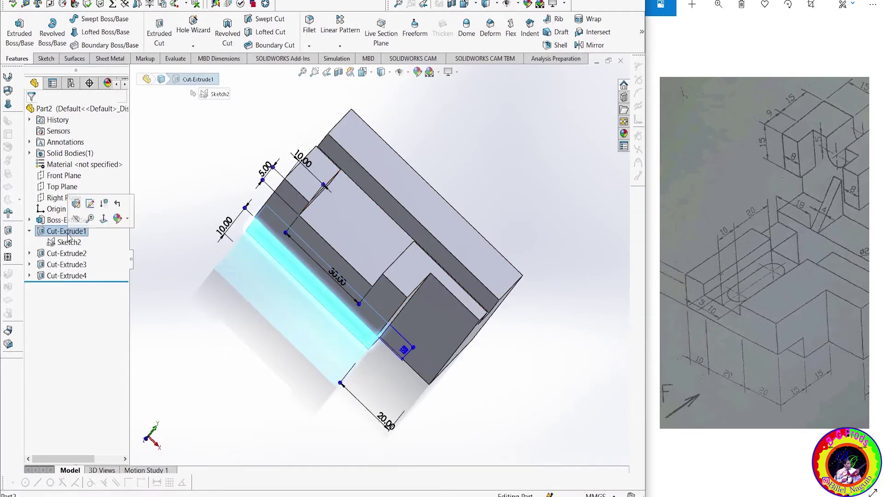
click(60, 244)
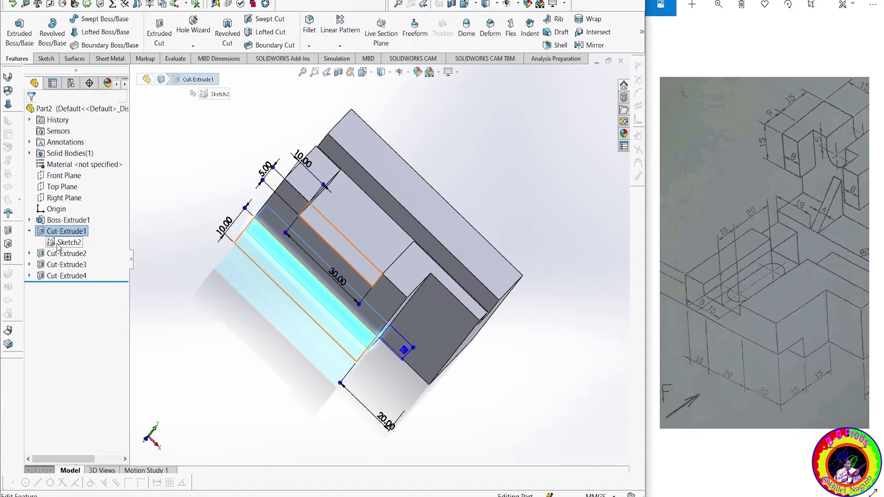
click(66, 212)
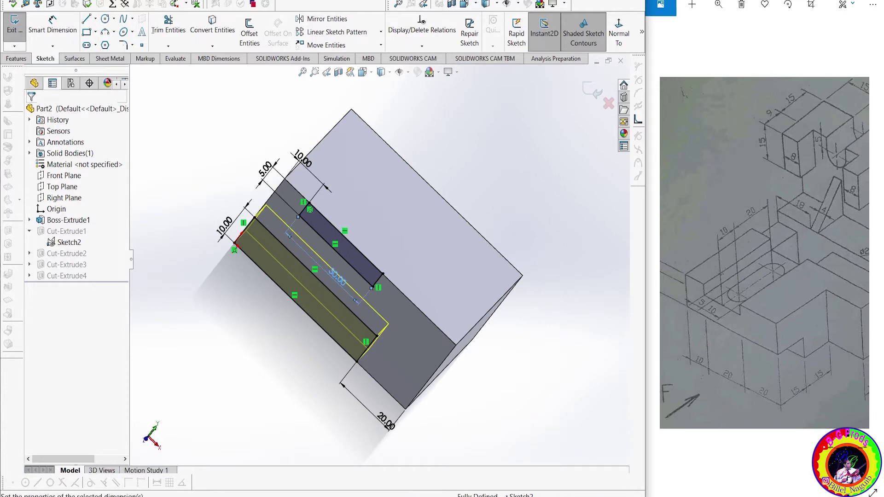
- Move the 30 mm notch dimension below the rectangle, change it to 20 mm, and exit the sketch
click(325, 274)
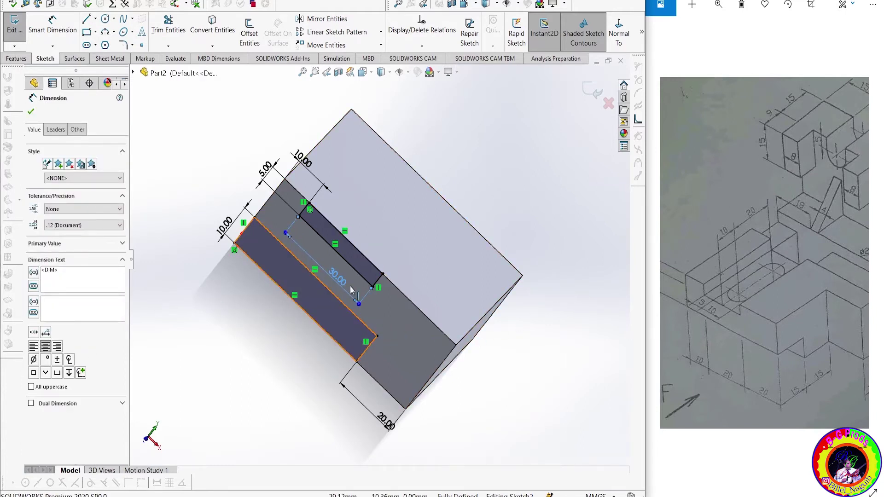
drag(343, 286, 291, 341)
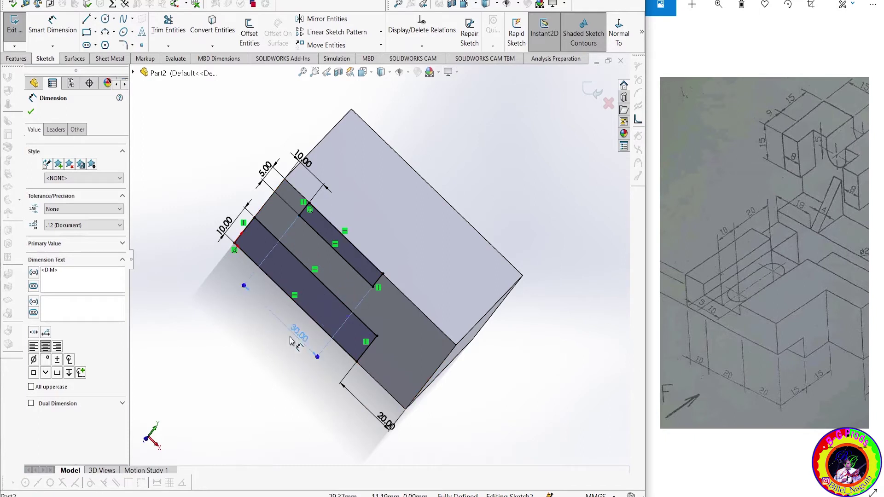
key(Escape)
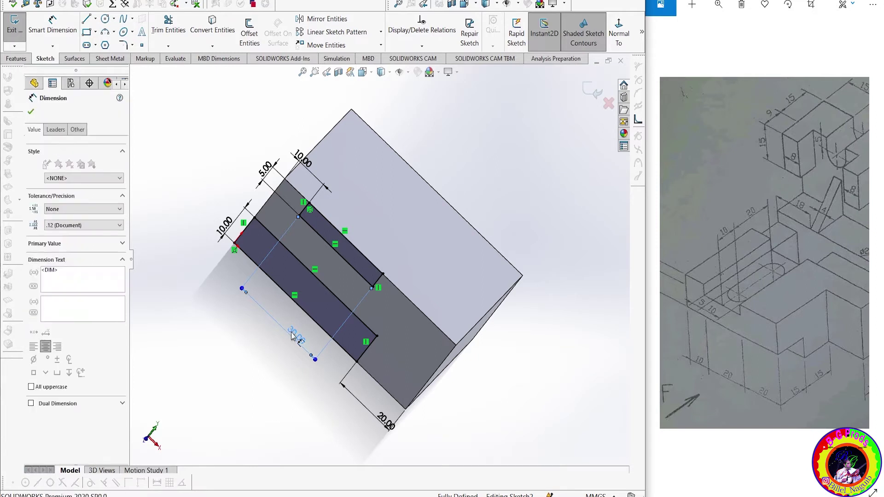
text(20)
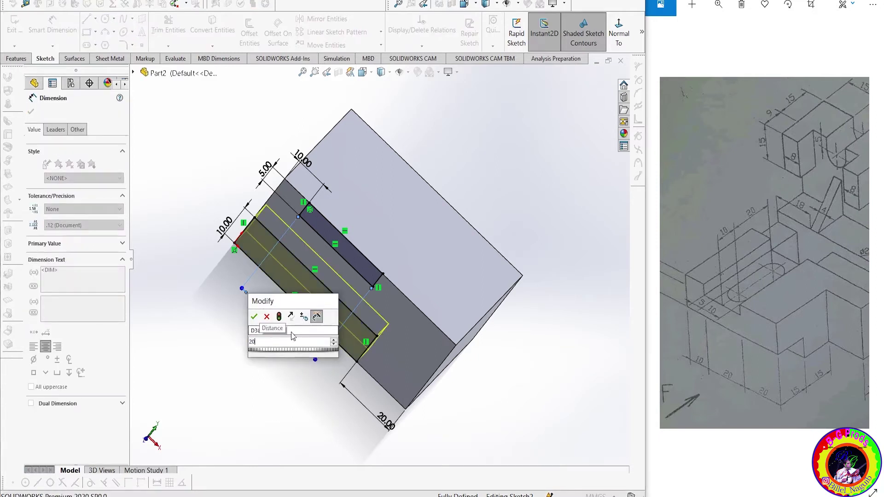
key(Escape)
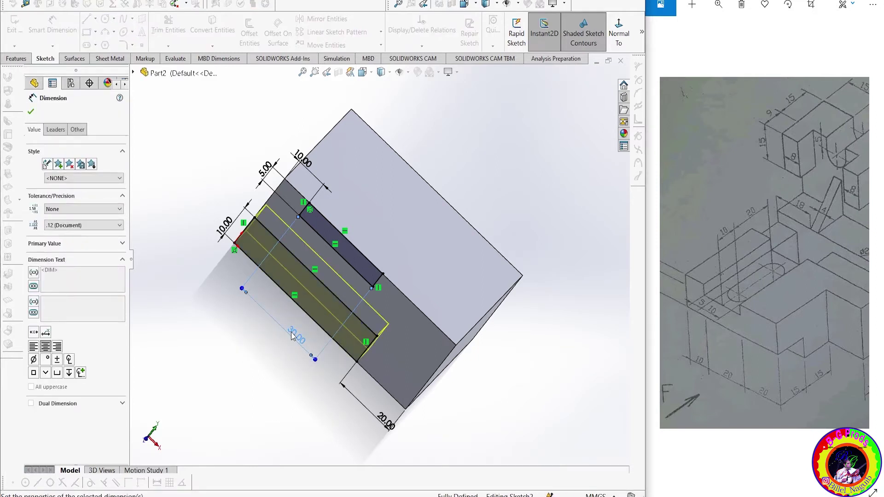
click(30, 111)
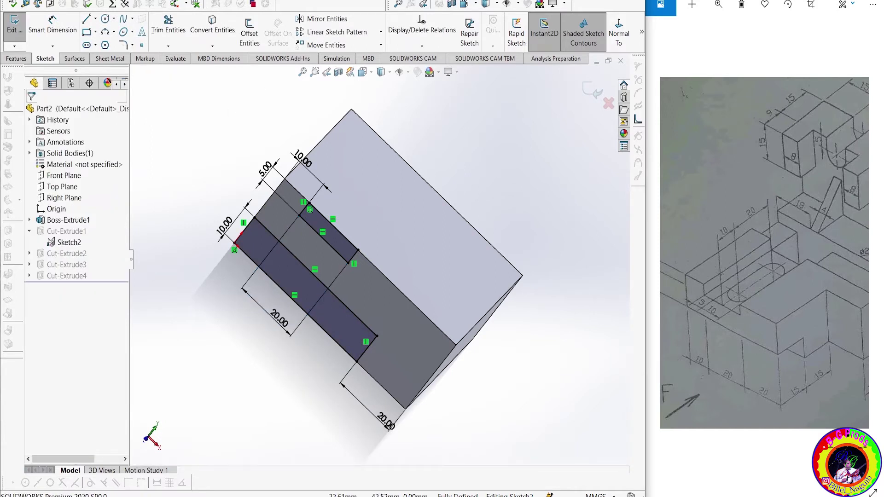
click(252, 4)
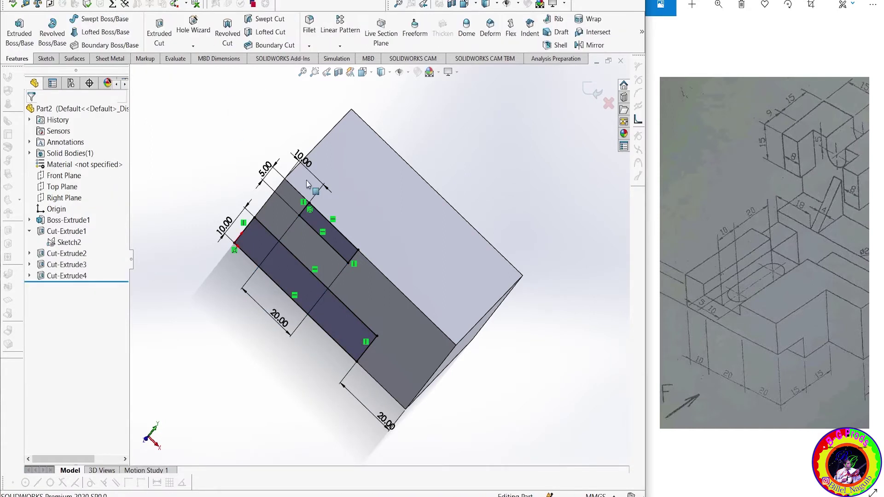
- Orbit the rebuilt part to an isometric view and select its T-shaped top face
scroll(399, 340, up, 3)
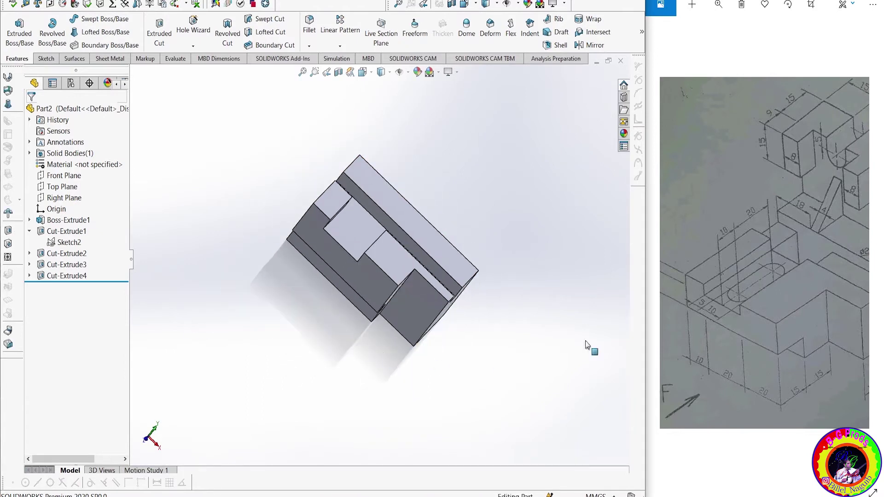
mouse_move(462, 398)
middle_down()
mouse_move(402, 371)
mouse_move(416, 352)
middle_up()
drag(728, 330, 697, 336)
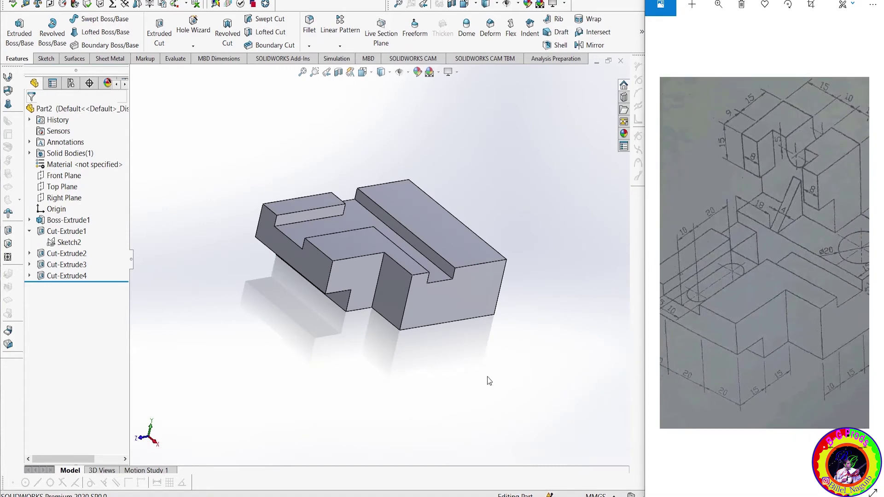
mouse_move(755, 295)
mouse_down()
mouse_move(786, 311)
mouse_move(794, 330)
mouse_move(755, 277)
mouse_up()
middle_drag(318, 217, 316, 233)
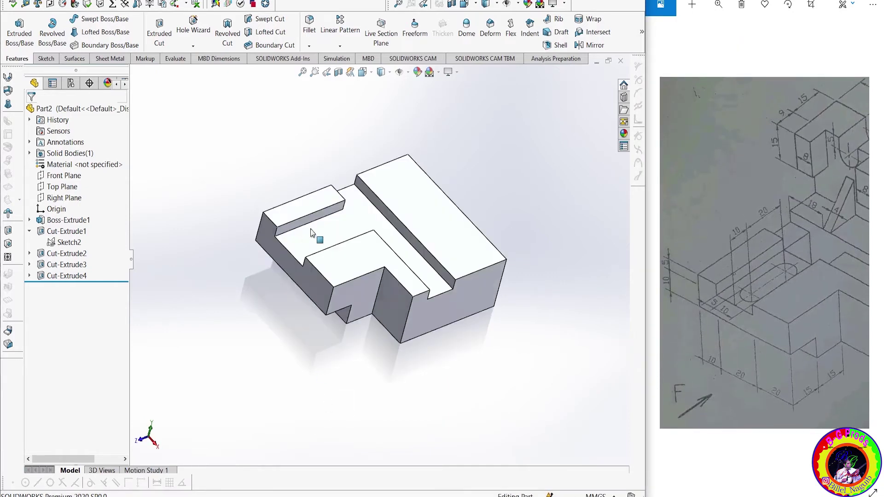
click(333, 235)
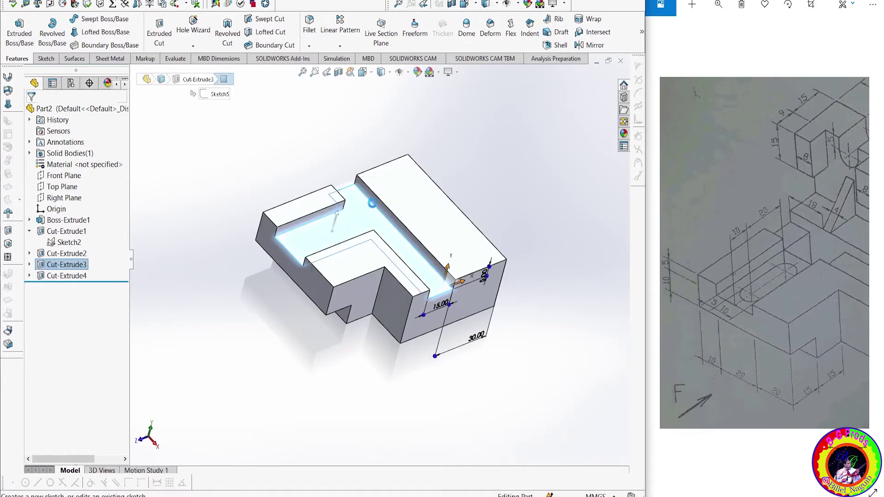
- Sketch on the T-shaped face viewed normal, and discard a first, too-thin straight slot
click(372, 186)
click(610, 28)
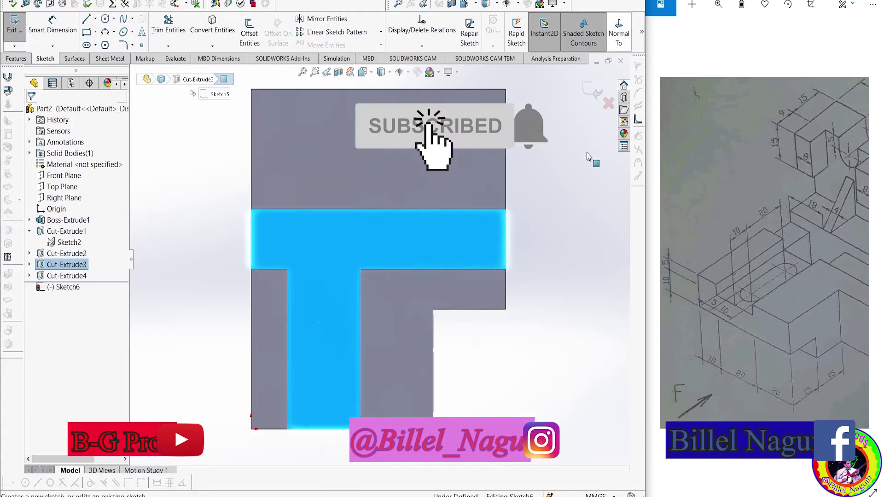
click(86, 45)
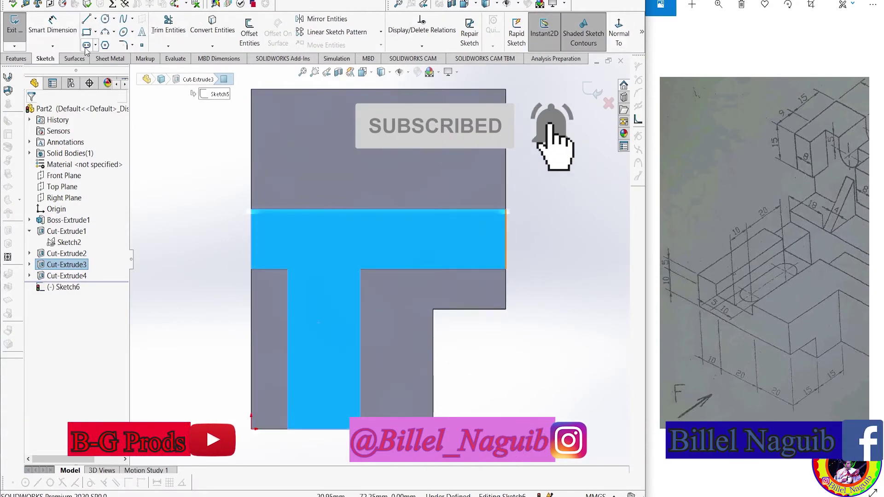
click(325, 397)
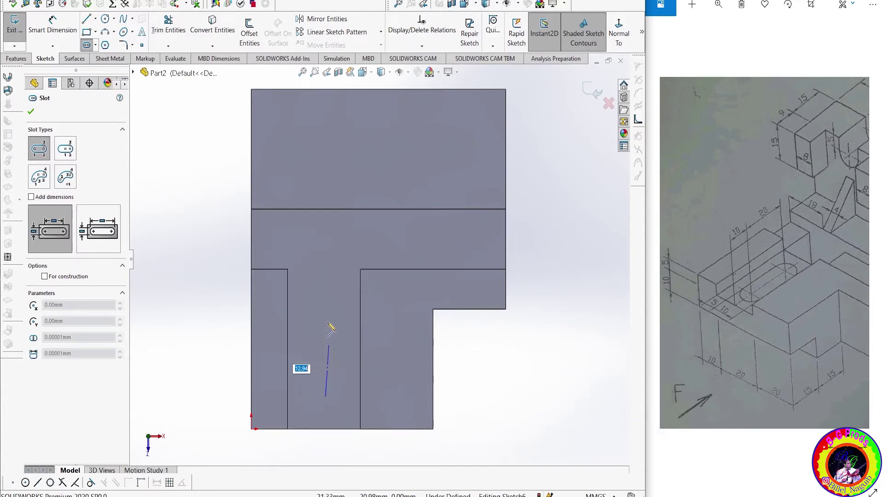
click(326, 307)
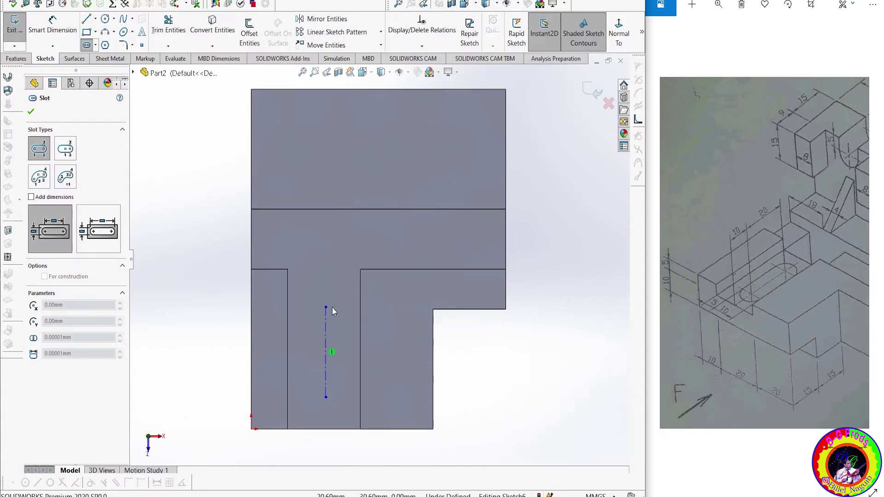
click(328, 306)
key(ctrl+7)
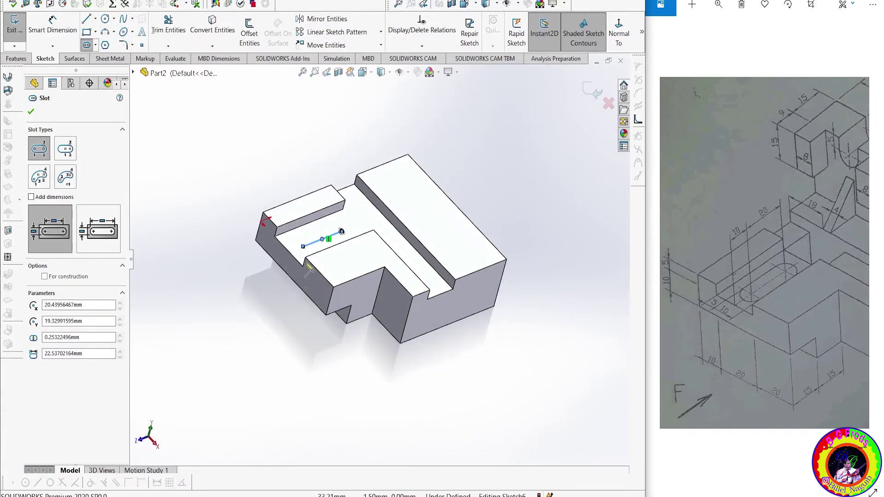
click(618, 32)
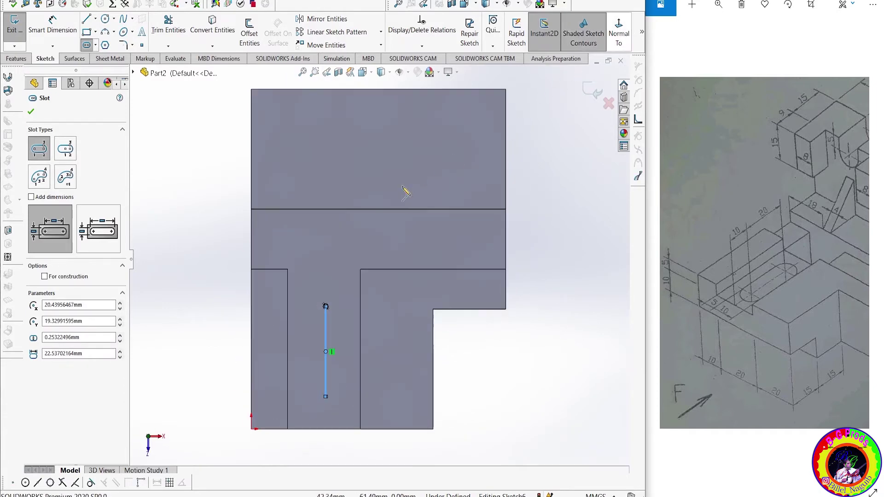
key(Escape)
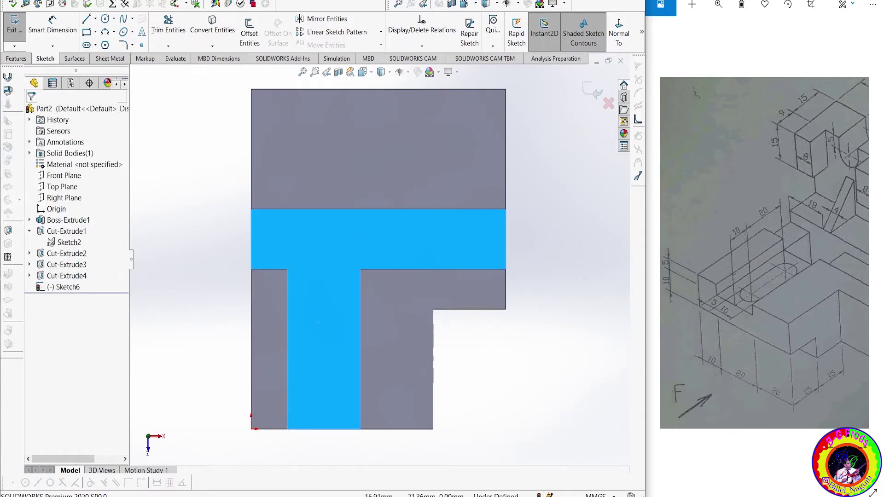
- Redraw a wider vertical straight slot running up the T stem
key(Return)
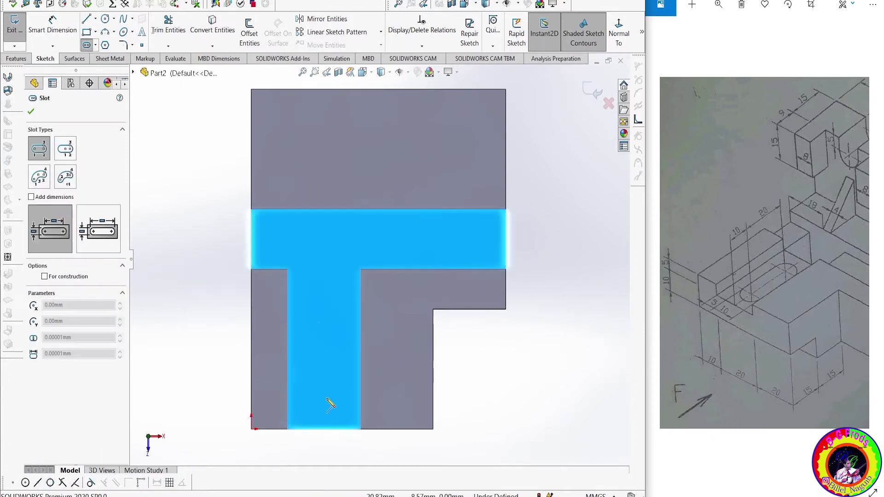
click(327, 401)
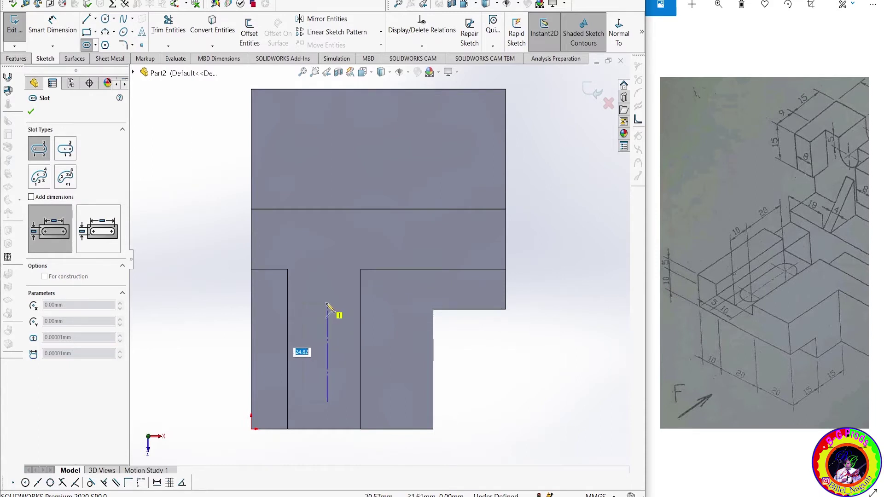
click(327, 303)
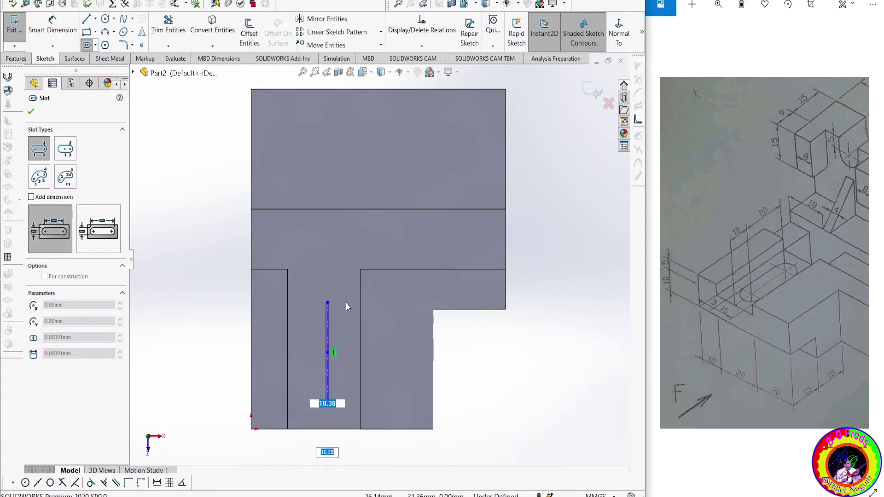
click(346, 305)
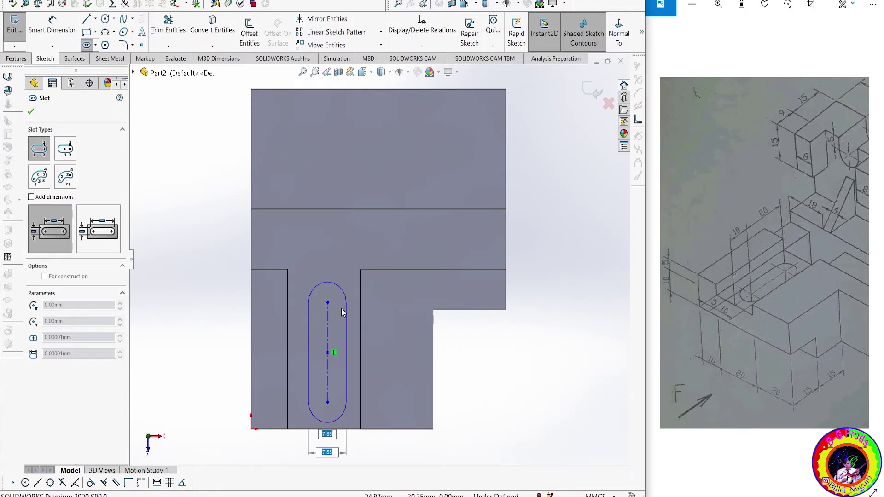
click(284, 332)
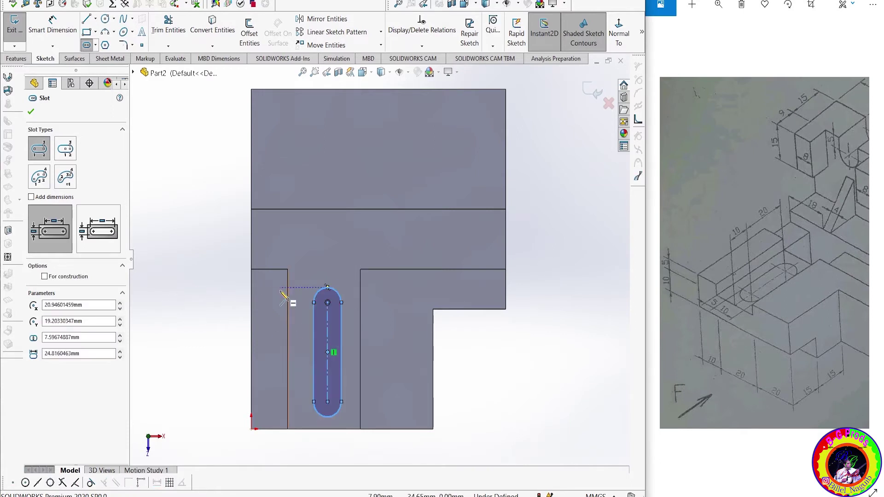
click(52, 25)
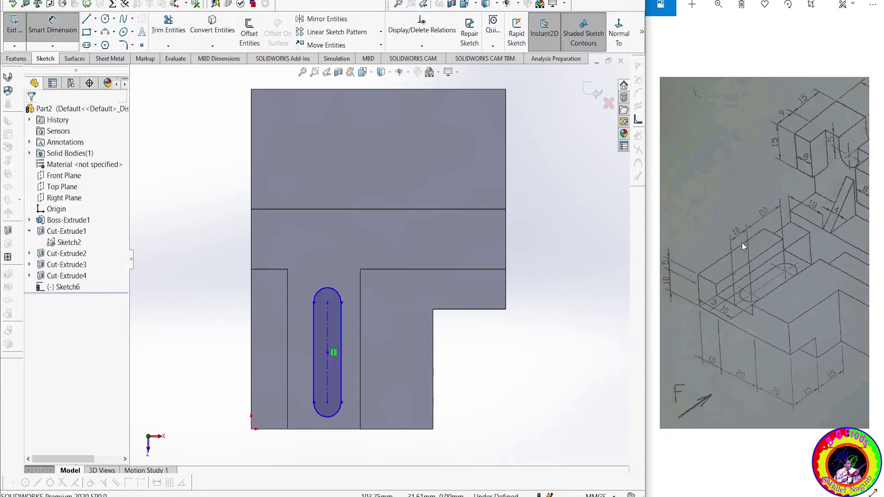
- Dimension the slot 10 mm from the bottom edge and 10 mm wide
click(327, 402)
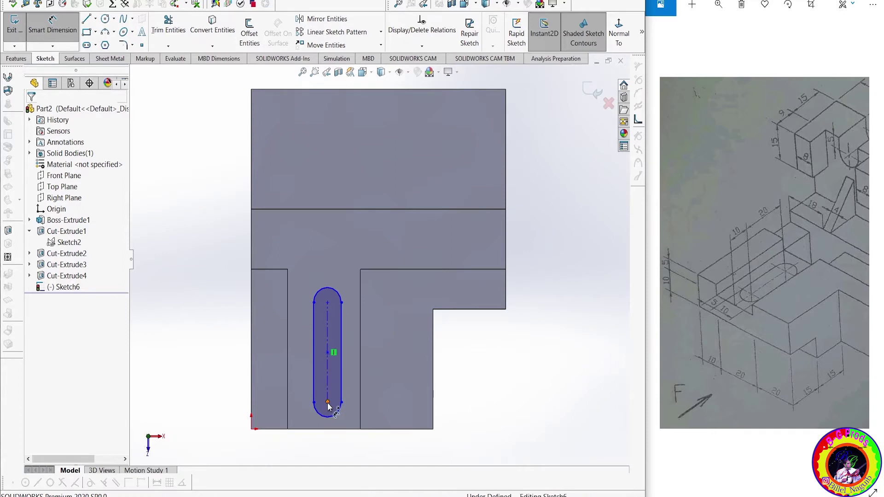
click(336, 431)
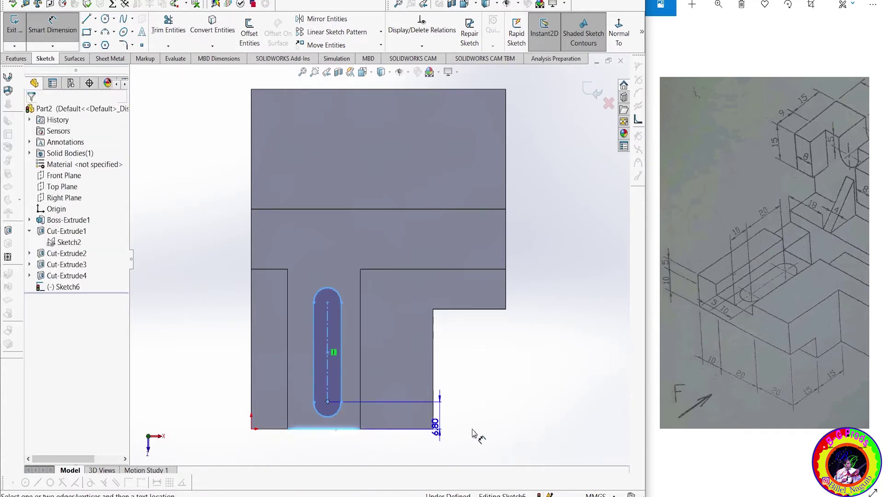
click(484, 431)
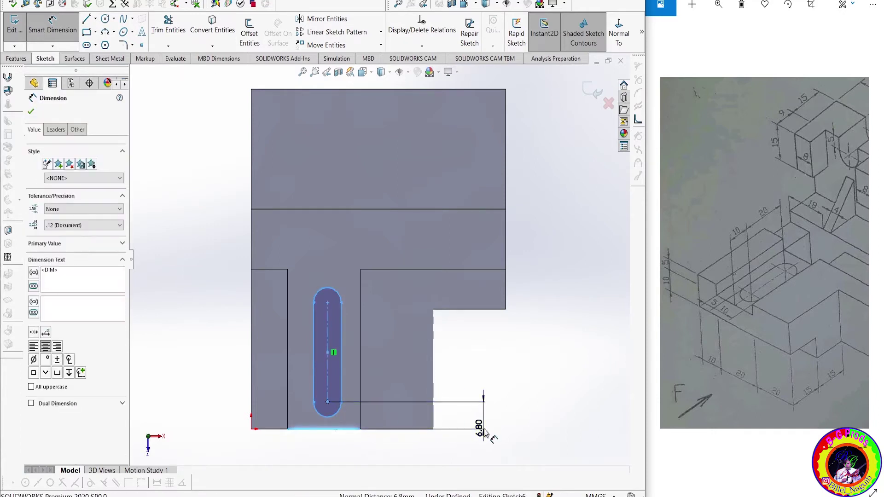
text(10)
key(Escape)
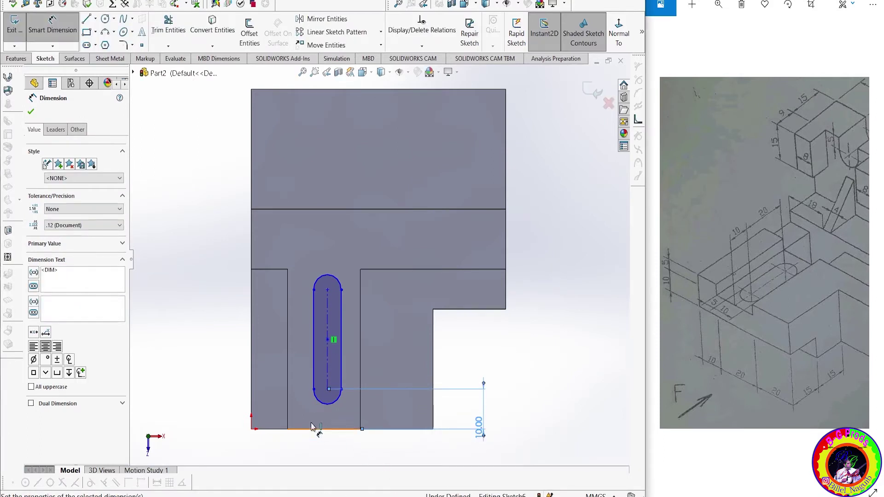
click(340, 393)
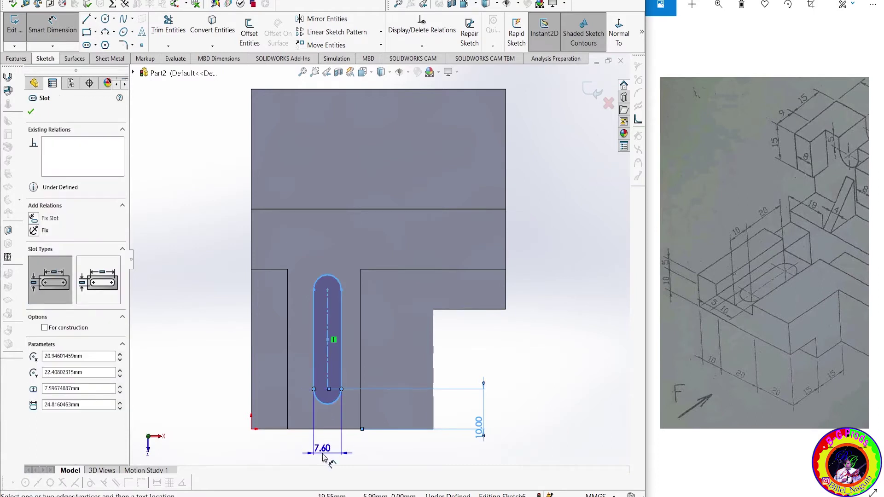
click(323, 457)
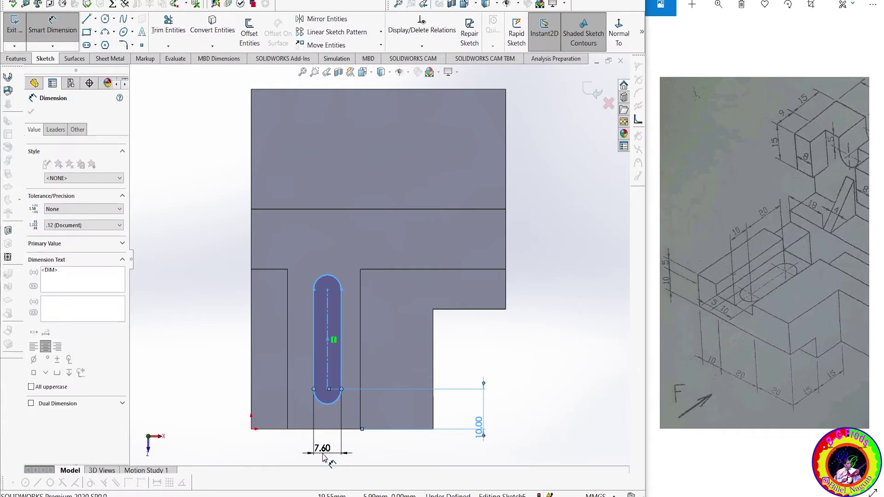
text(10)
key(Escape)
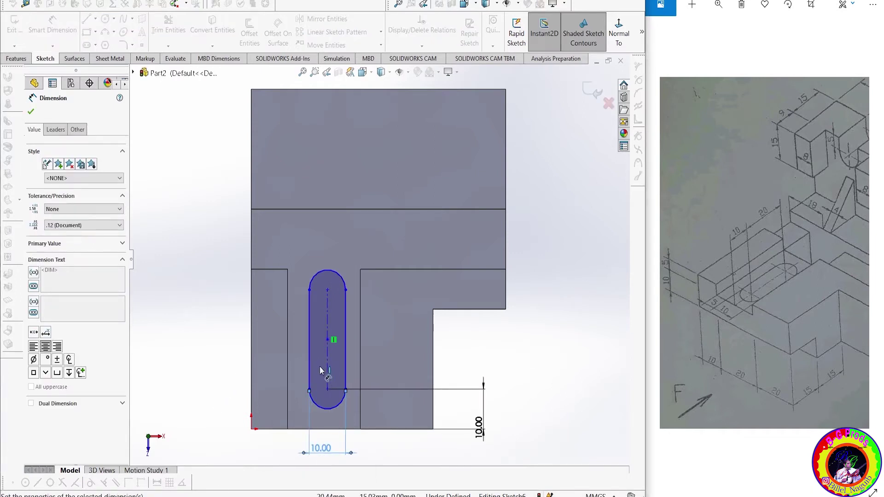
- Offset the slot 5 mm from the stem edge and set its centre-to-centre length to 20 mm
click(287, 429)
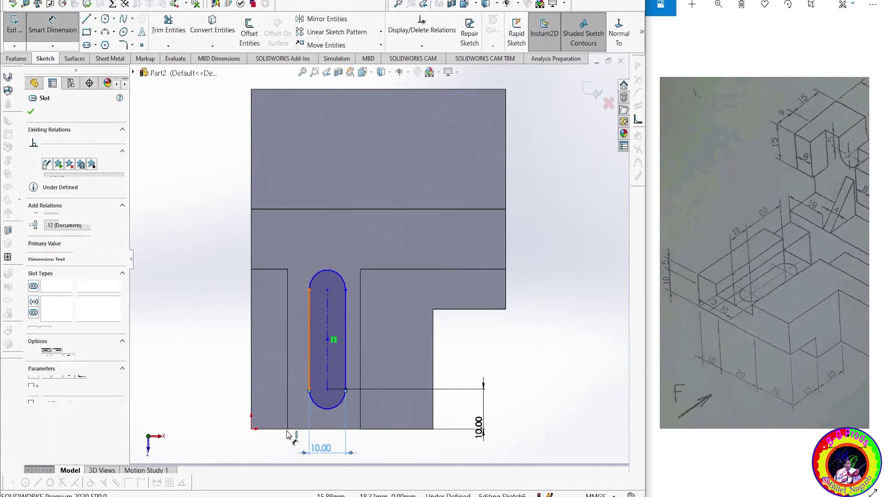
click(309, 352)
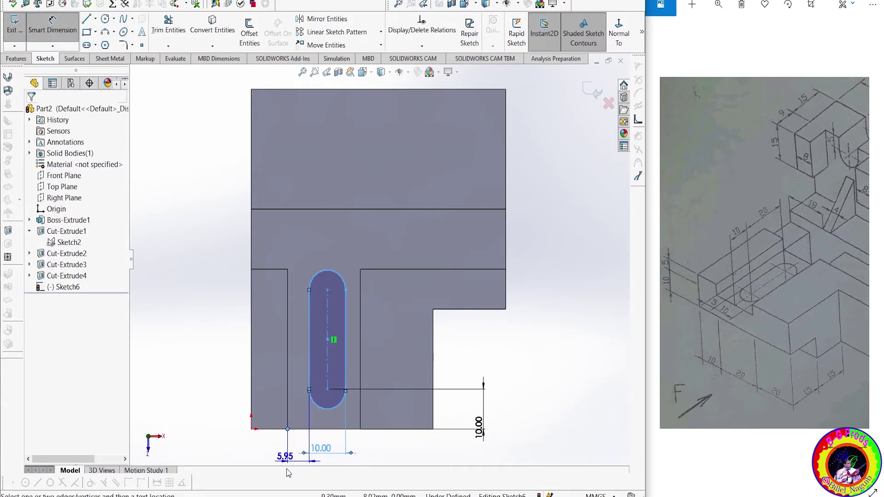
key(f)
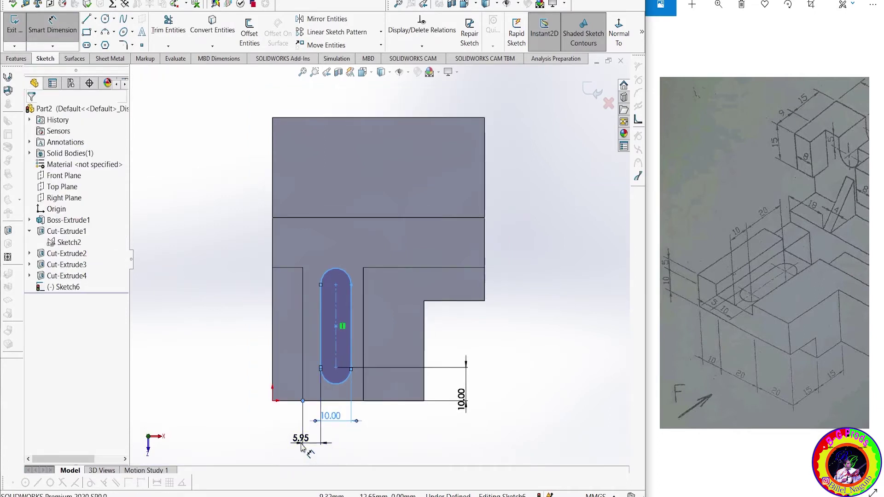
click(302, 447)
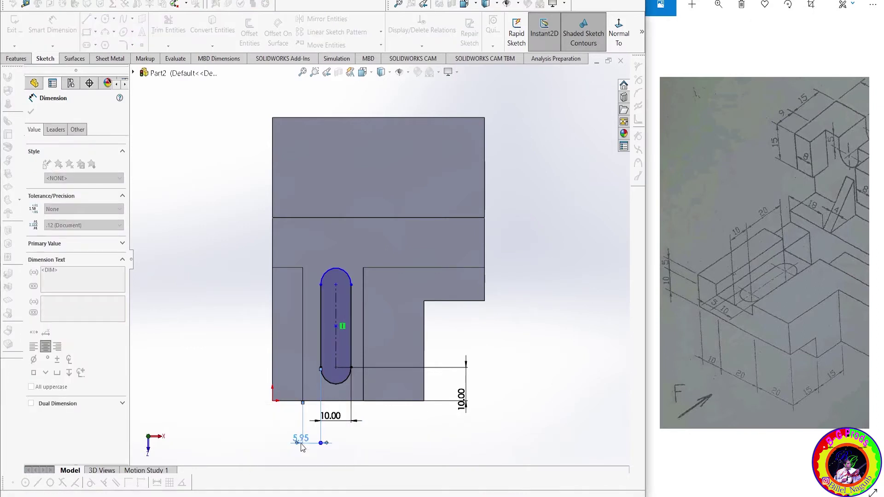
text(5)
key(Return)
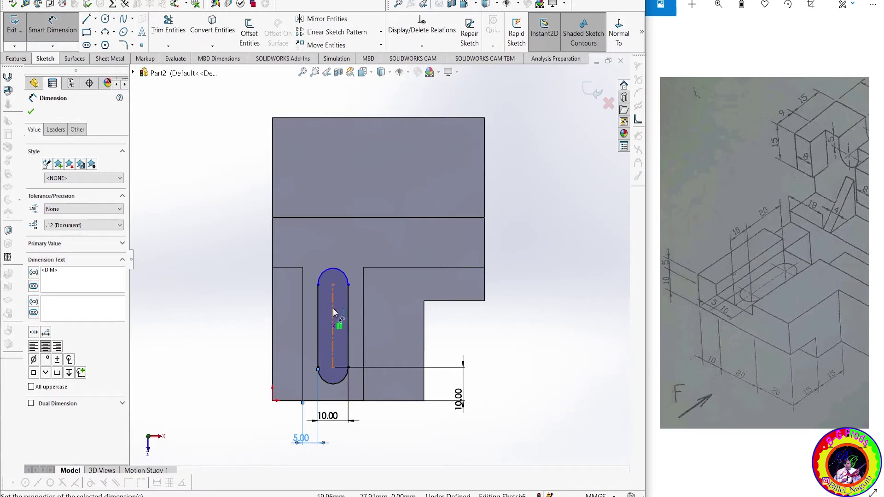
click(502, 322)
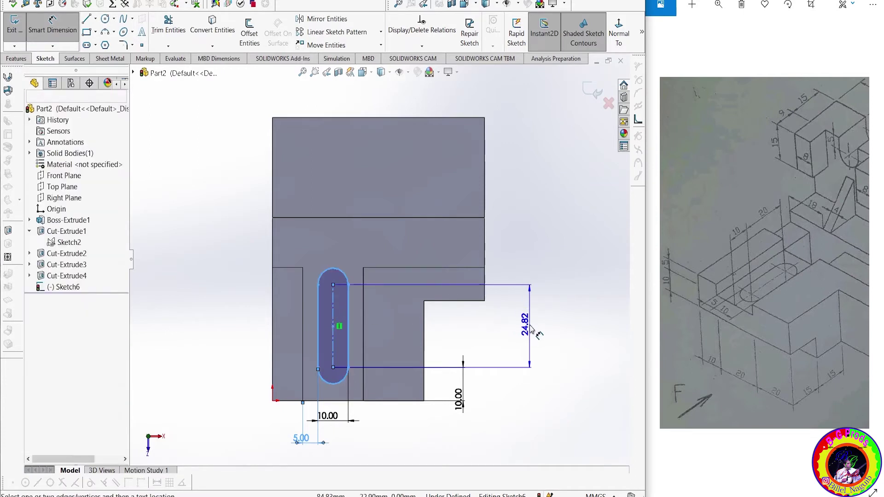
click(531, 329)
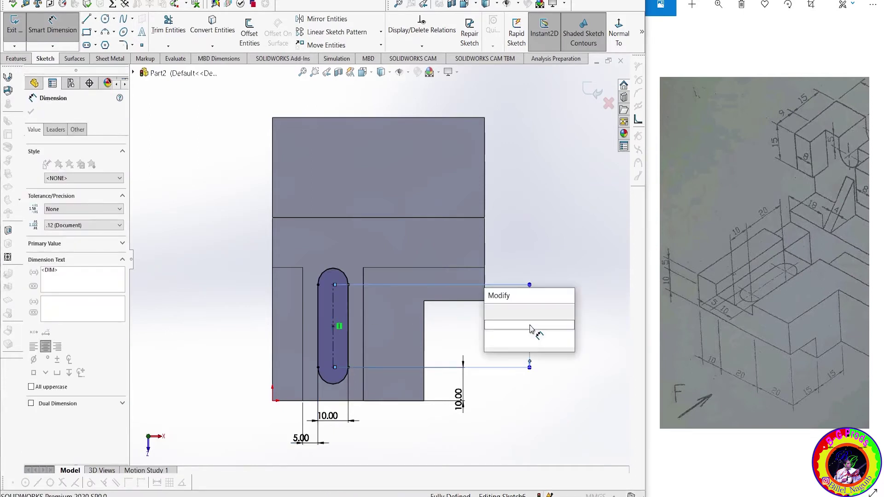
text(20)
key(Escape)
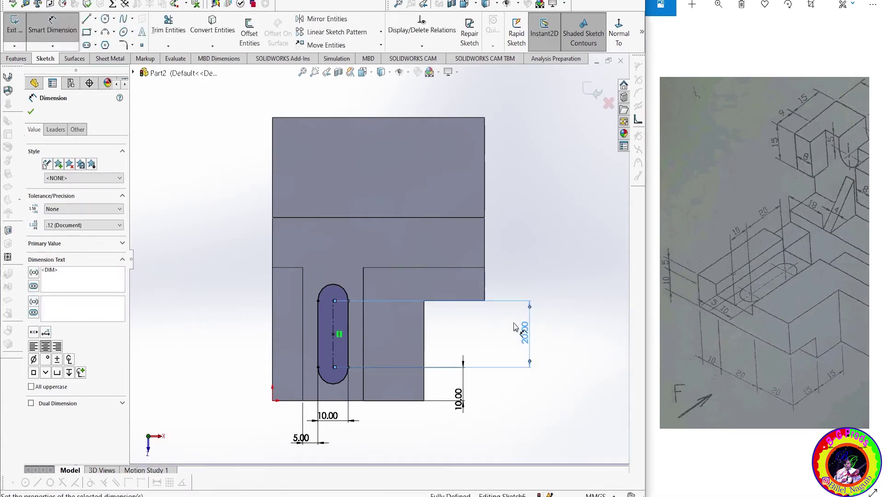
click(31, 112)
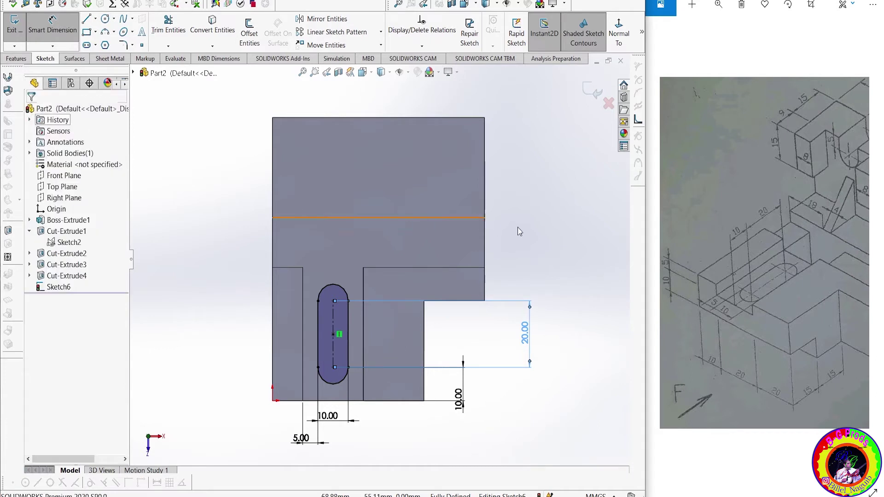
key(Escape)
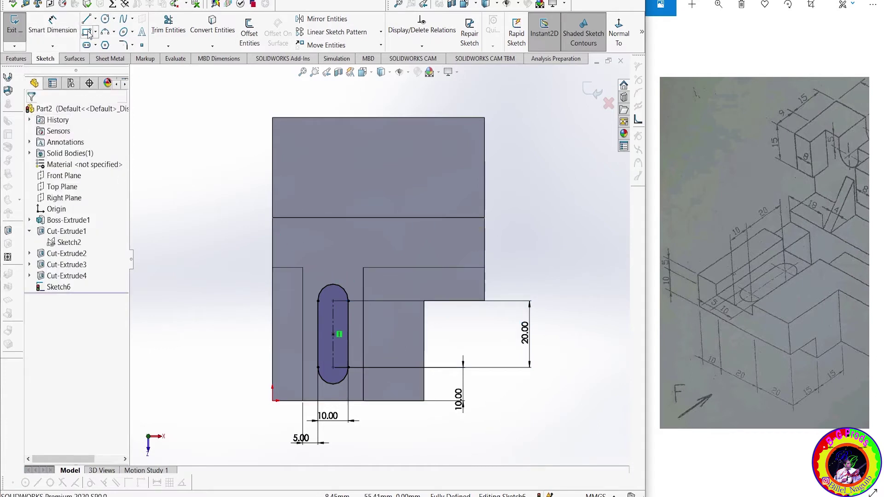
- Draw a corner rectangle above the slot up to the band's top edge, dimensioned 20 mm wide
key(r)
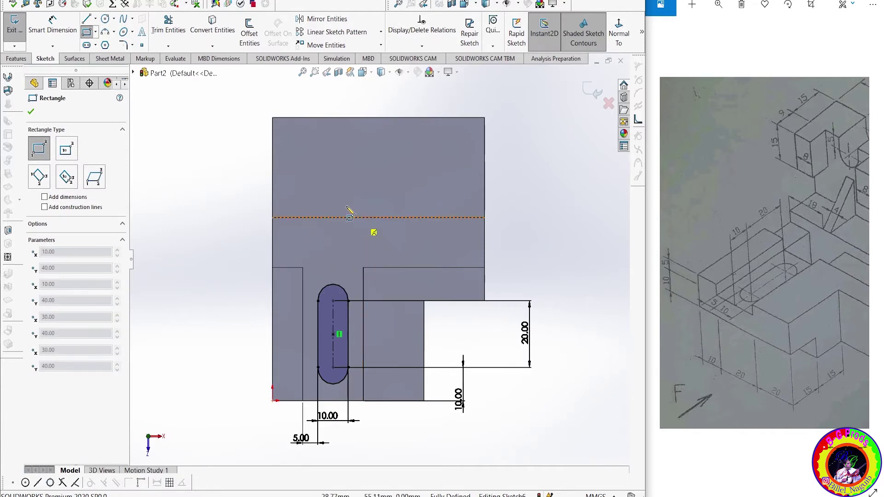
click(302, 268)
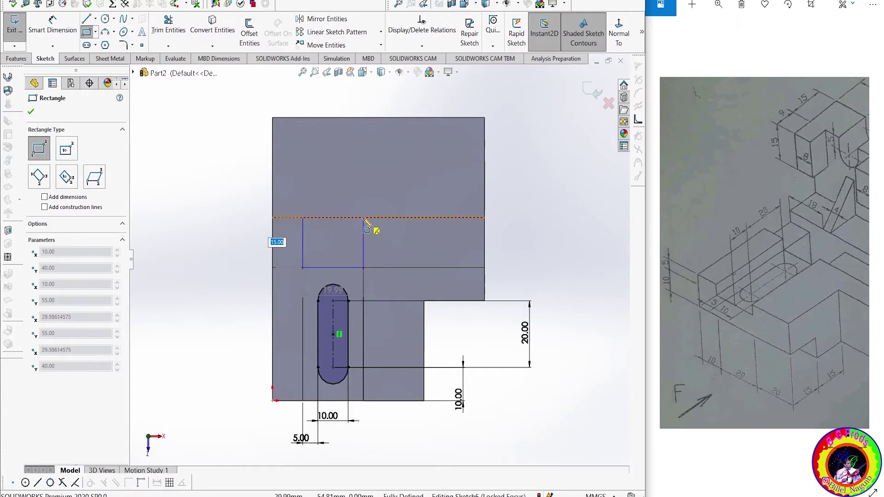
click(364, 218)
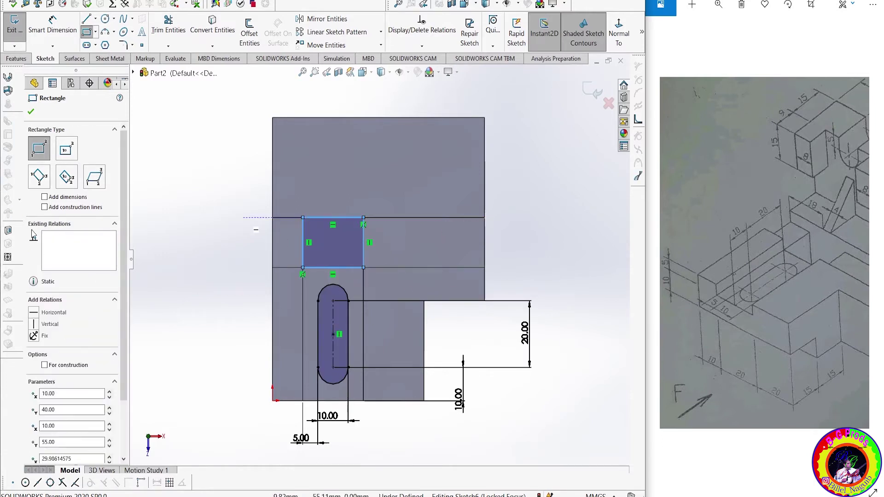
click(31, 112)
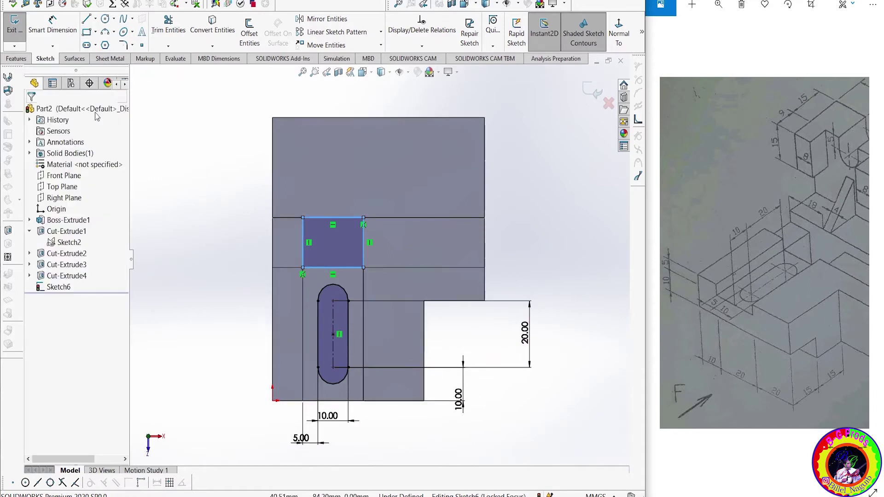
click(53, 26)
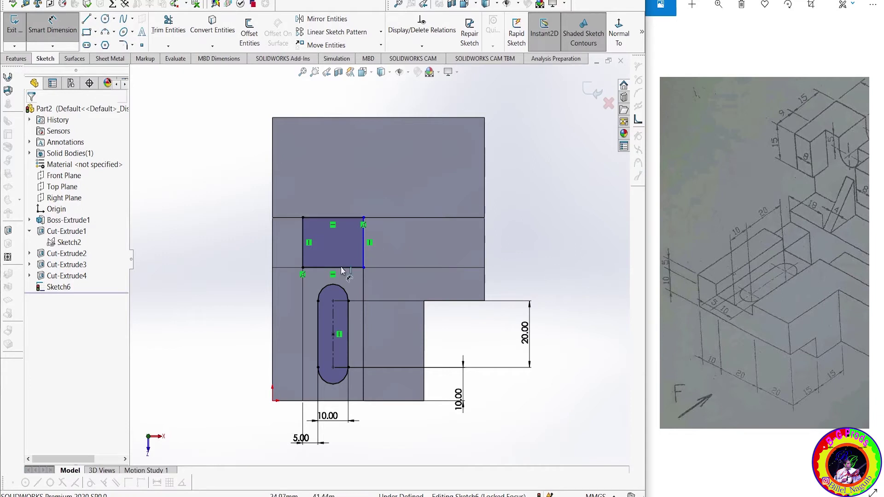
click(341, 219)
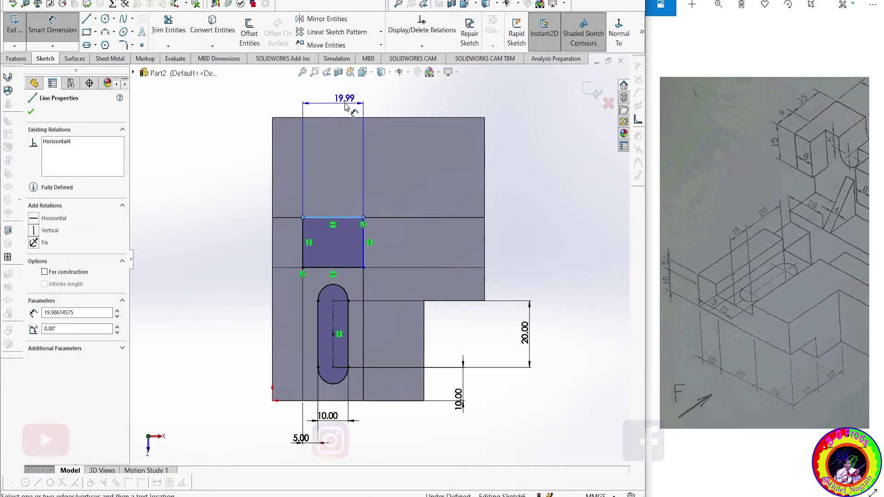
click(345, 105)
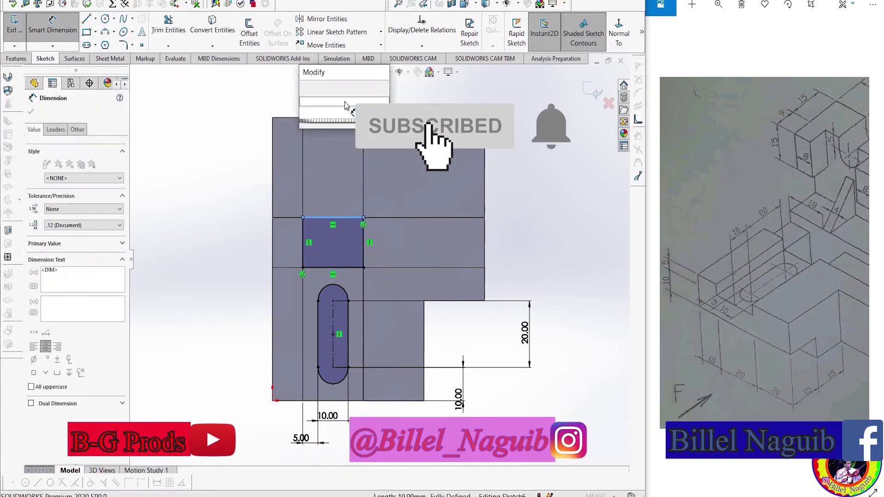
text(20)
key(Return)
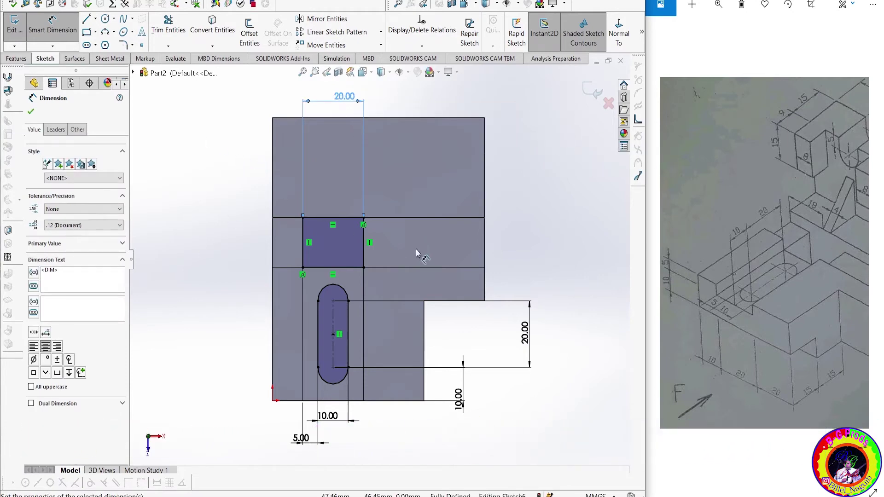
click(31, 112)
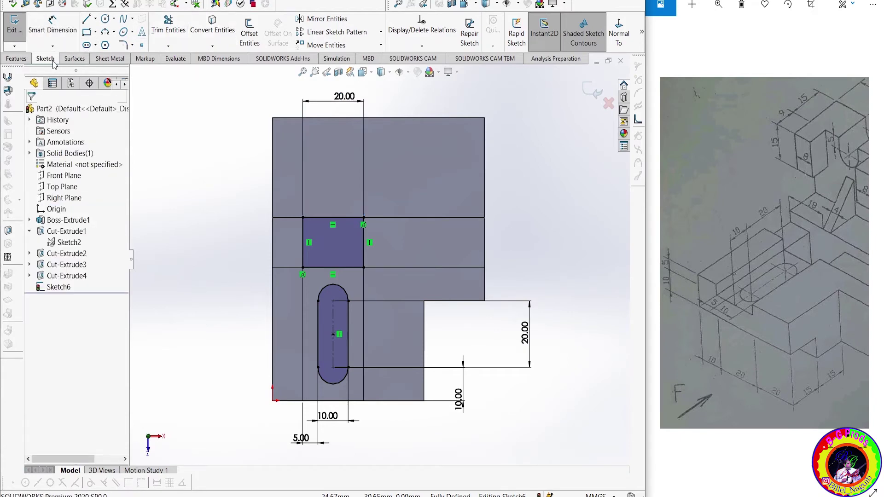
- Cut Sketch6 42 mm deep as Cut-Extrude5, then orbit to inspect and select the top face
click(17, 60)
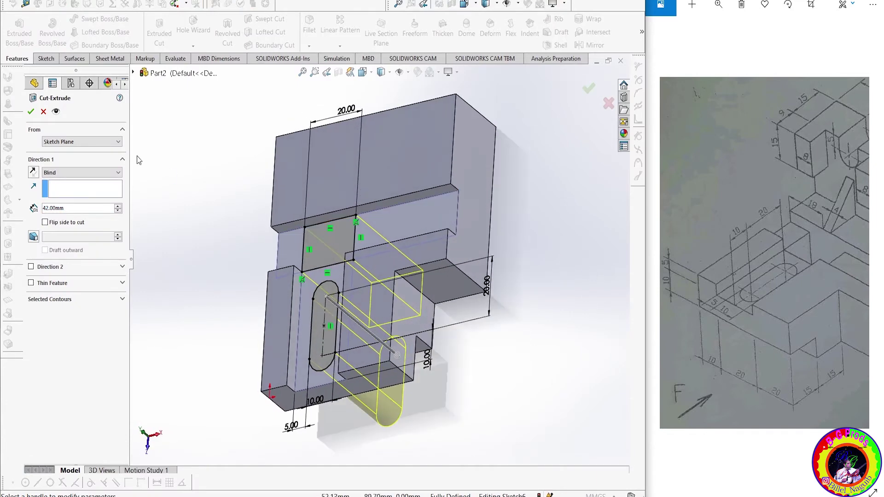
click(30, 112)
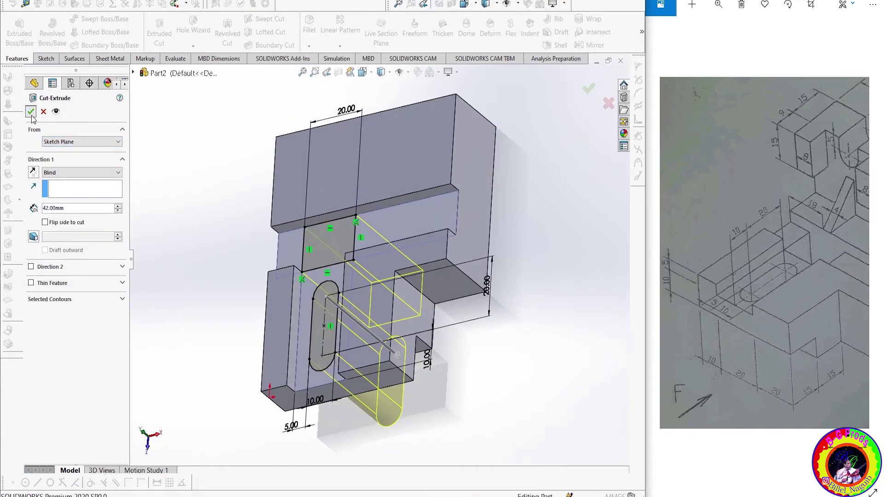
click(556, 378)
mouse_move(536, 347)
middle_down()
mouse_move(554, 306)
mouse_move(546, 247)
mouse_move(534, 244)
mouse_move(539, 222)
mouse_move(546, 262)
mouse_move(511, 318)
mouse_move(530, 258)
mouse_move(523, 207)
mouse_move(525, 257)
middle_up()
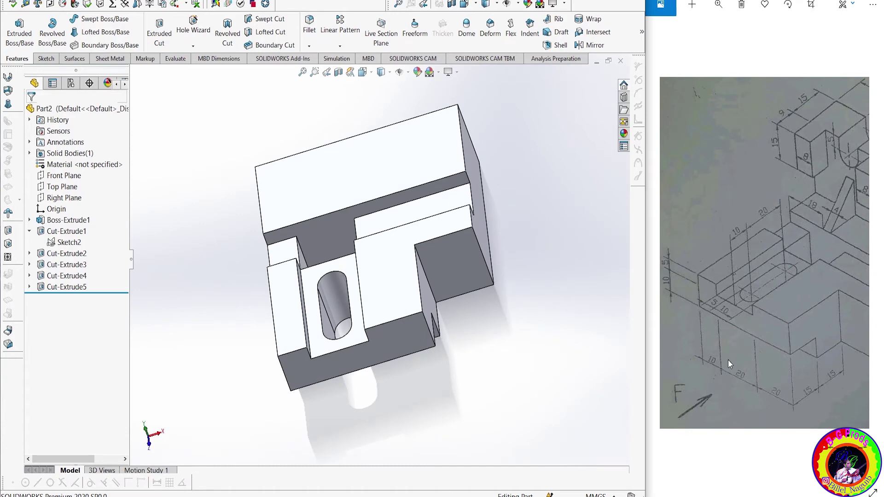
mouse_move(780, 331)
mouse_down()
mouse_move(733, 335)
mouse_move(681, 311)
mouse_move(661, 325)
mouse_up()
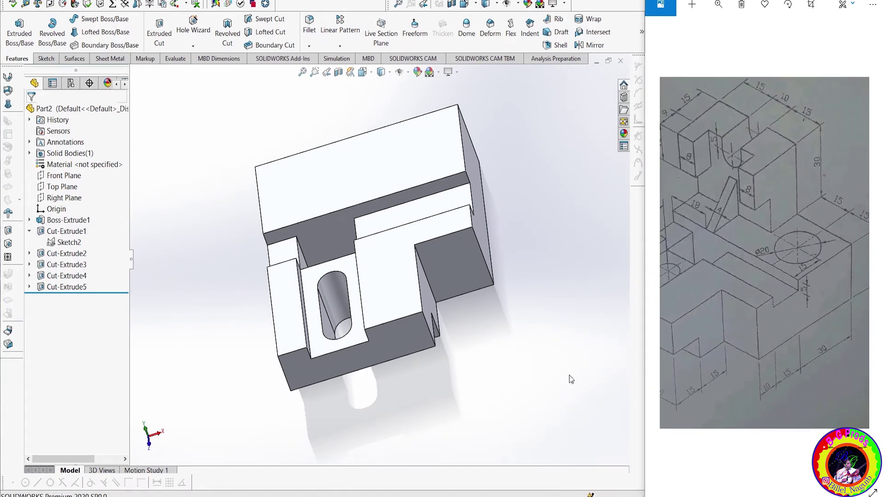
middle_drag(587, 339, 544, 359)
mouse_move(666, 355)
mouse_down()
mouse_move(805, 354)
mouse_move(739, 384)
mouse_up()
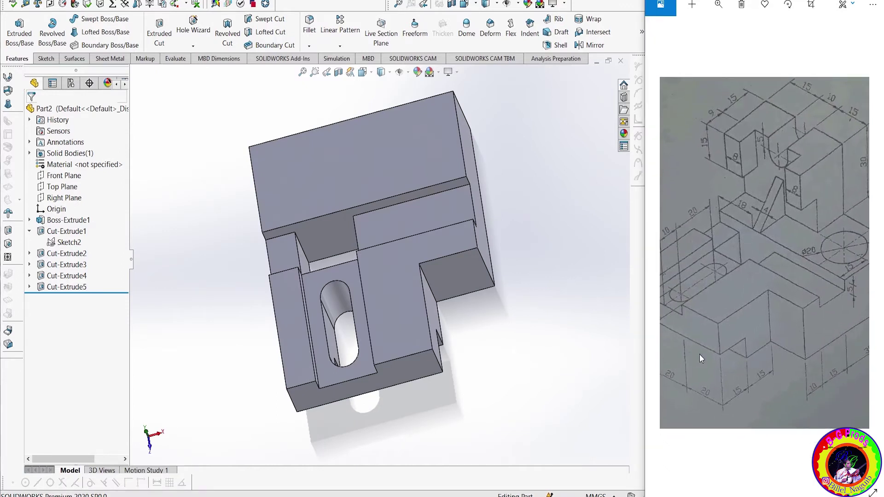
click(438, 149)
- Sketch a Ø20 mm circle on the part's top face, viewed normal
click(480, 120)
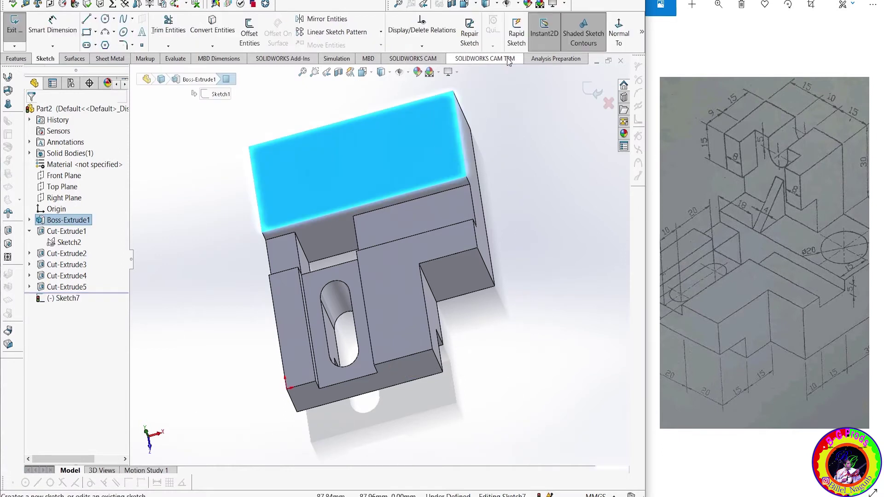
click(619, 46)
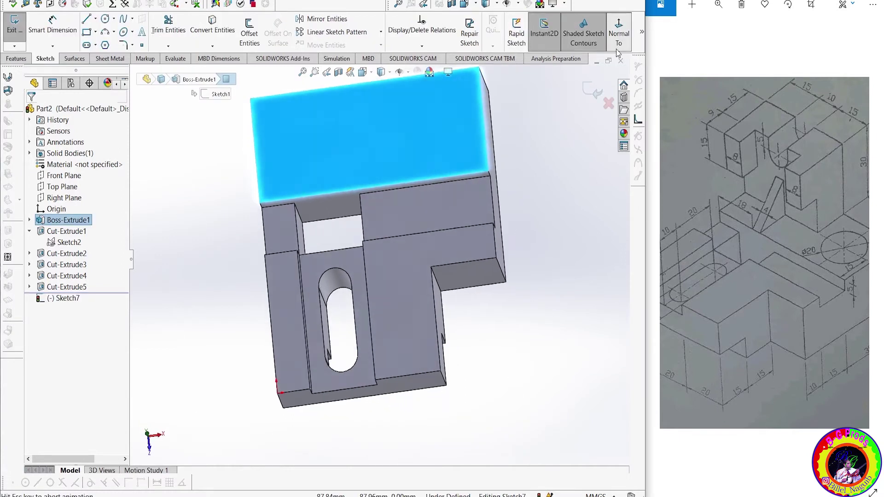
click(105, 20)
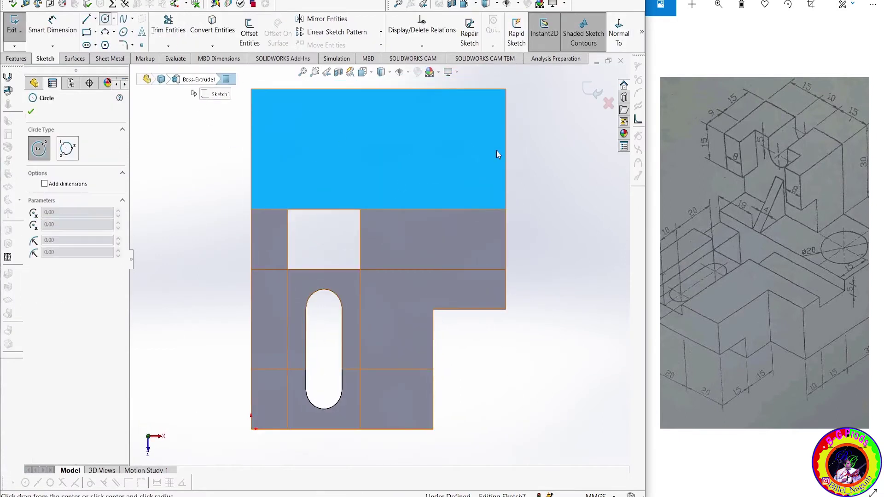
click(466, 147)
click(470, 106)
click(52, 26)
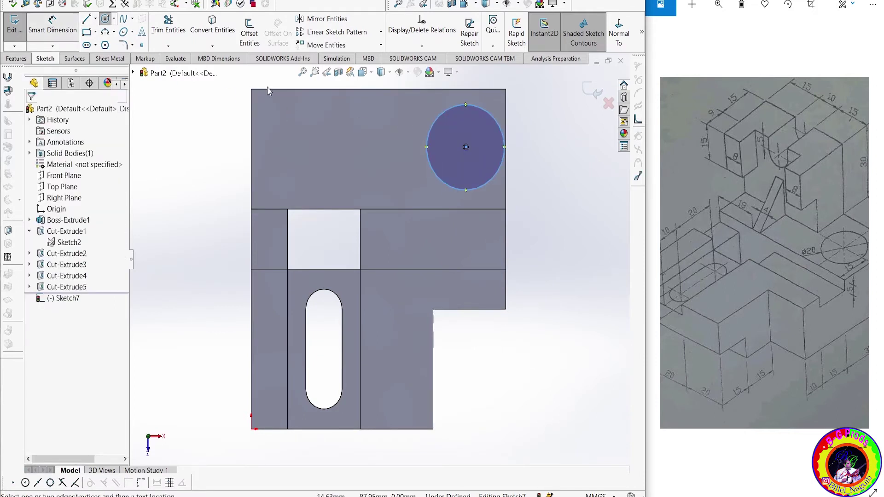
click(466, 189)
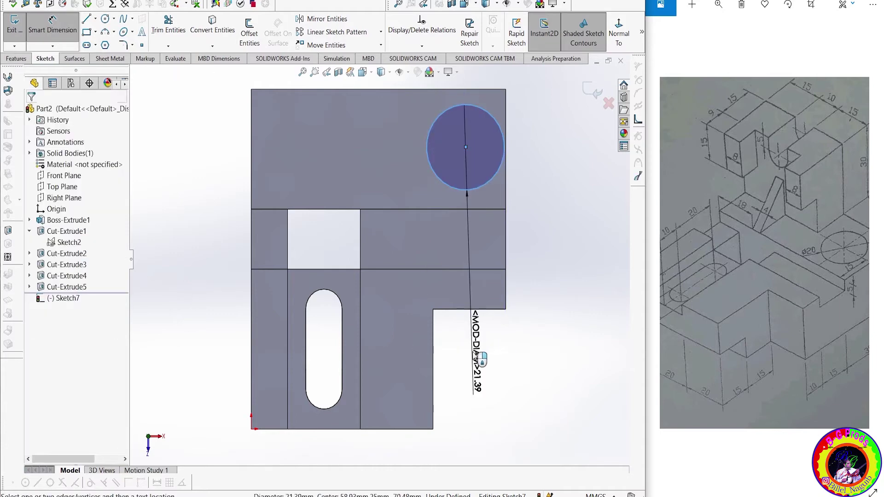
click(476, 357)
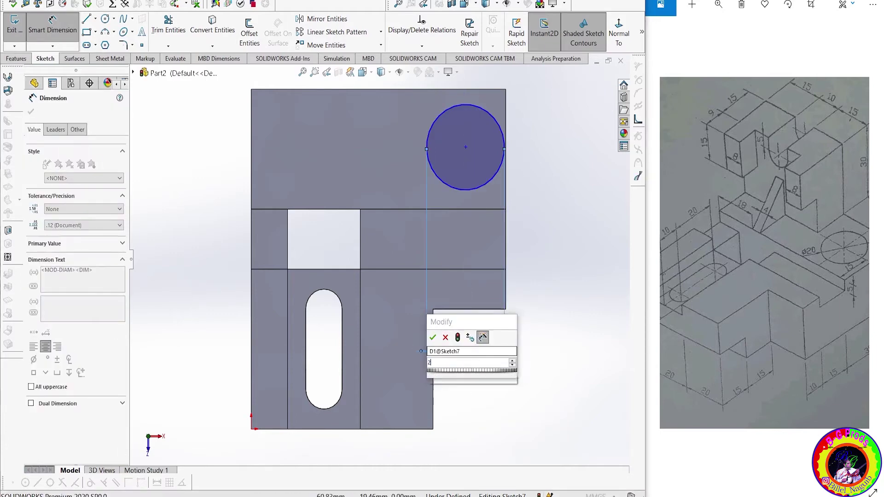
click(472, 352)
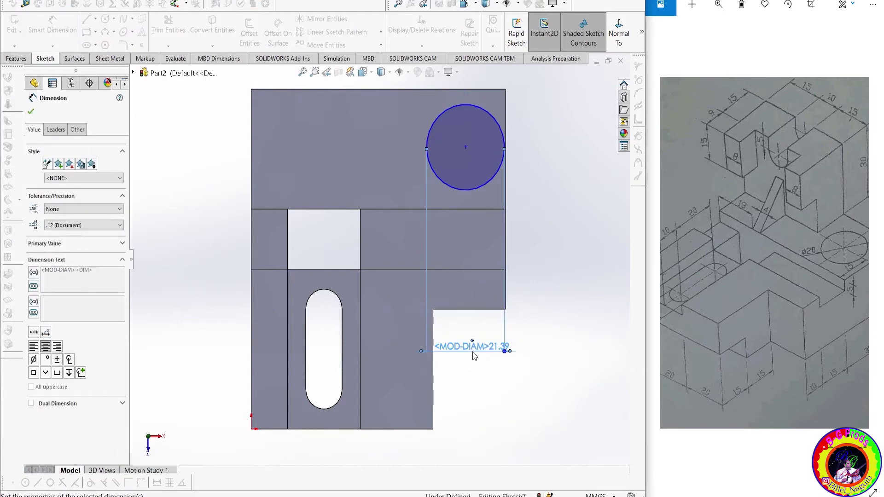
text(20)
key(Return)
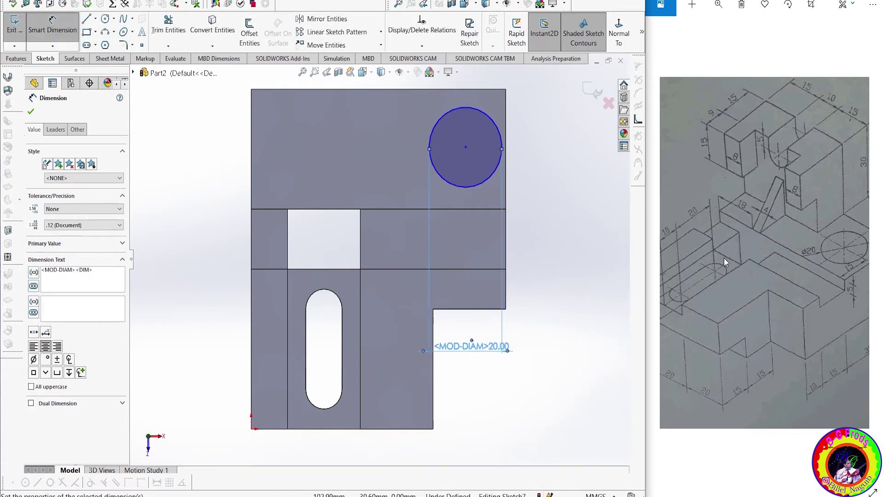
- Dimension the circle centre's vertical distance from the face corner point
drag(788, 277, 725, 283)
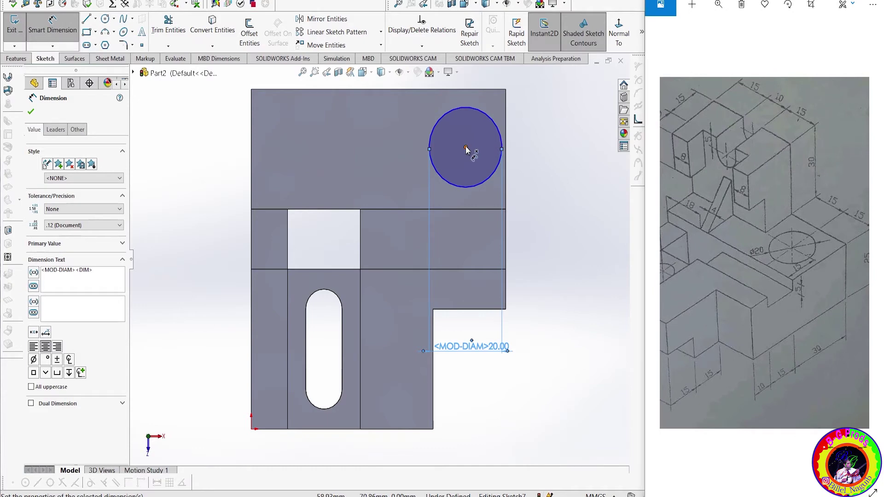
click(506, 210)
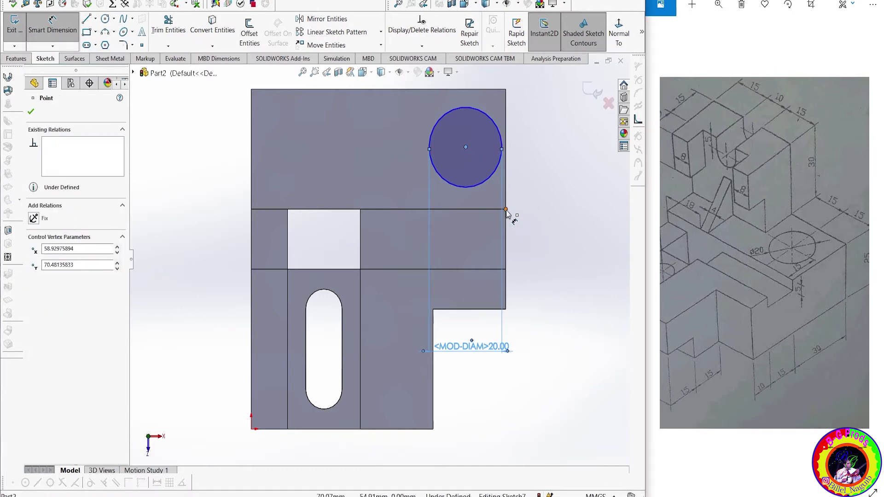
right_click(567, 179)
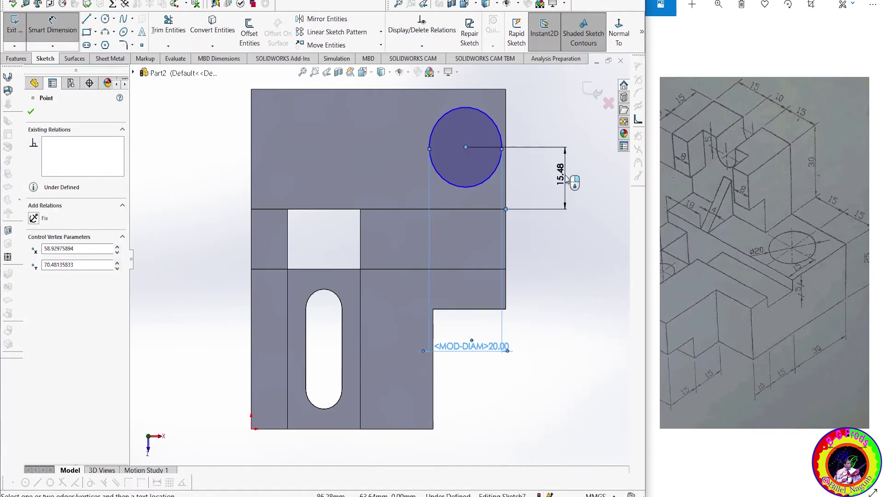
click(567, 179)
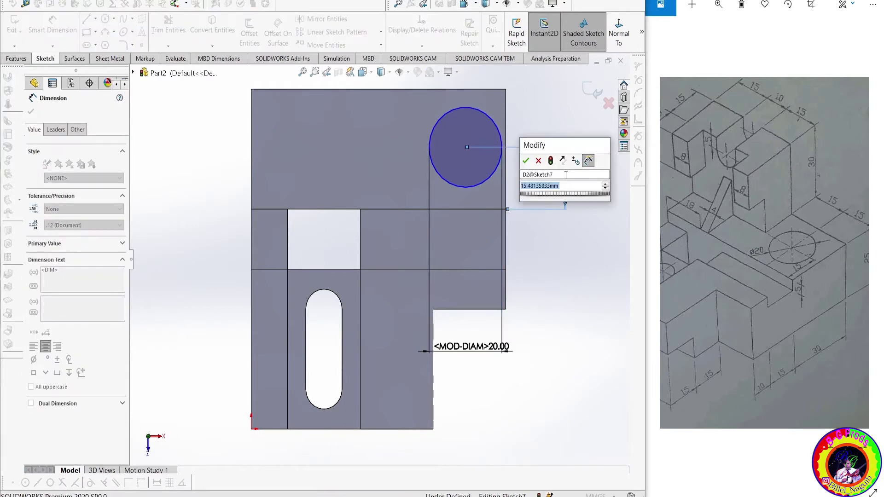
text(15)
key(Return)
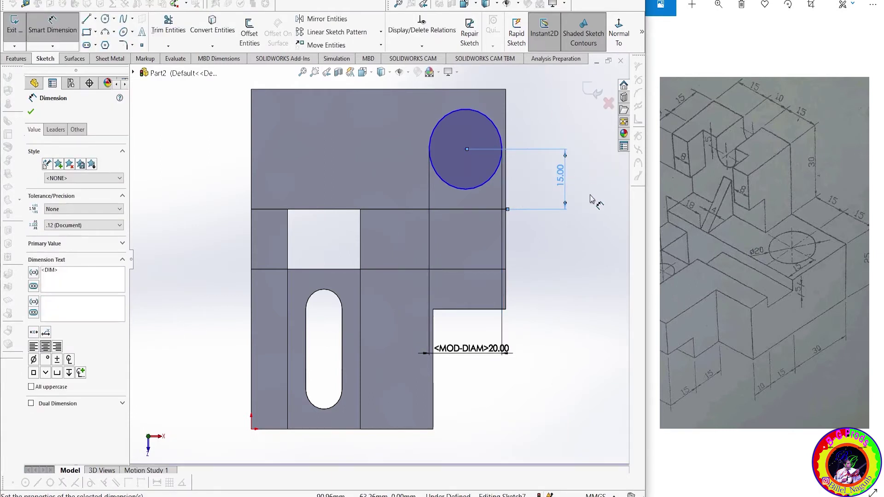
click(466, 149)
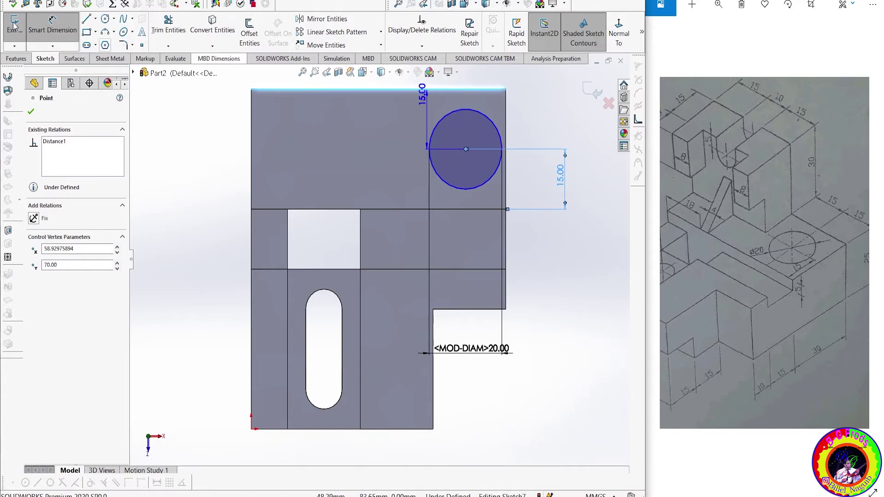
key(Escape)
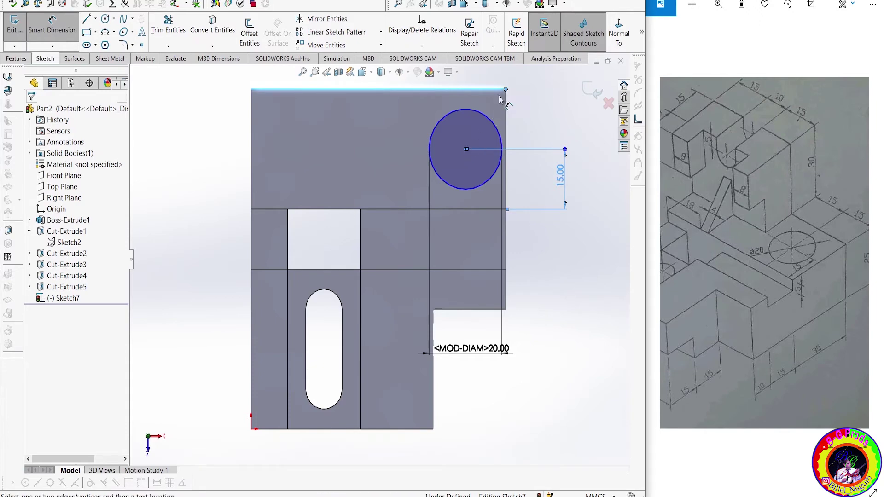
- Set the circle centre 15 mm from the adjacent edge and exit the sketch
scroll(466, 148, down, 3)
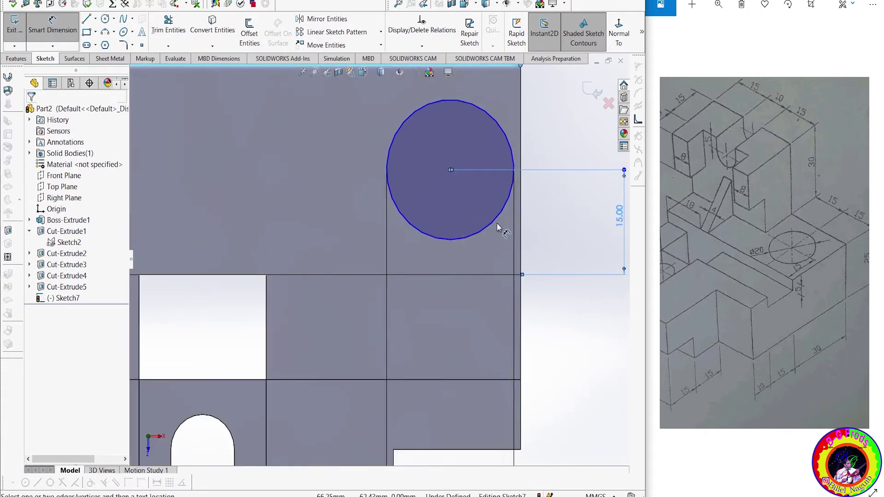
scroll(450, 187, up, 2)
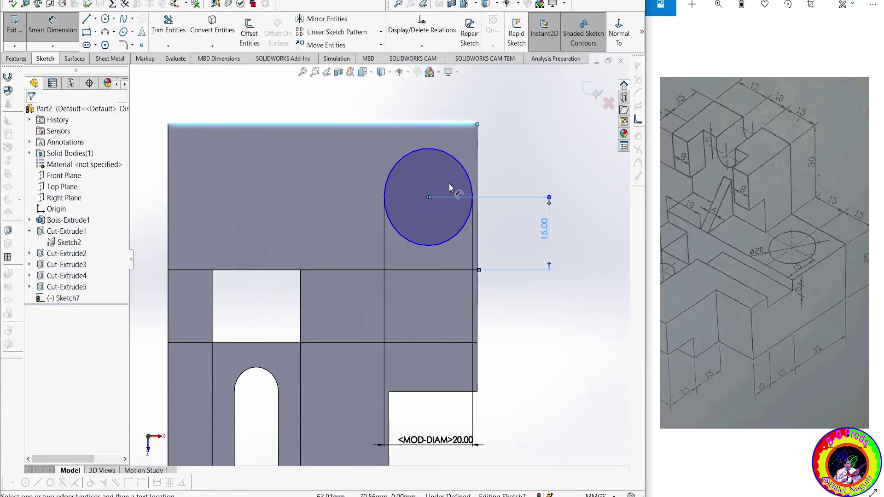
click(427, 150)
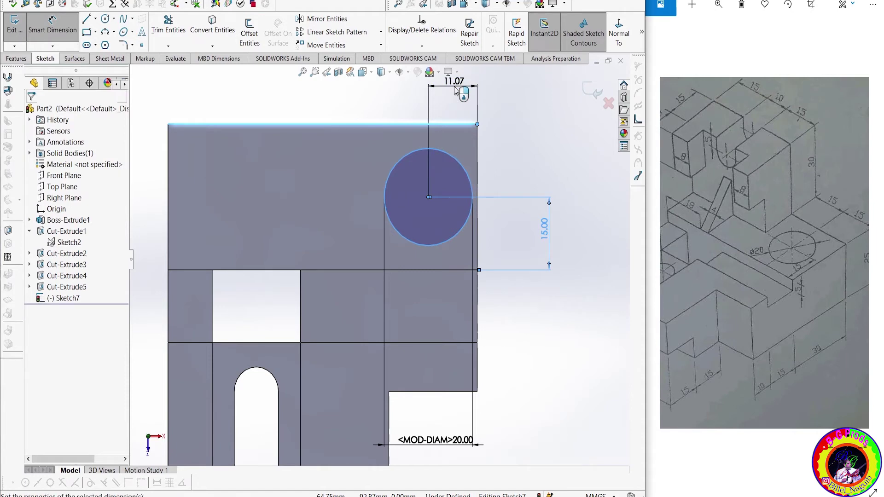
click(455, 90)
key(Return)
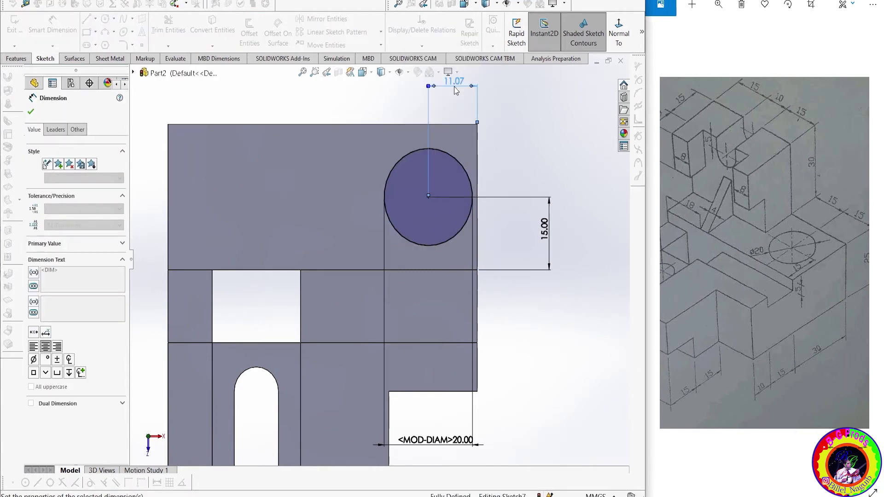
text(15)
key(Return)
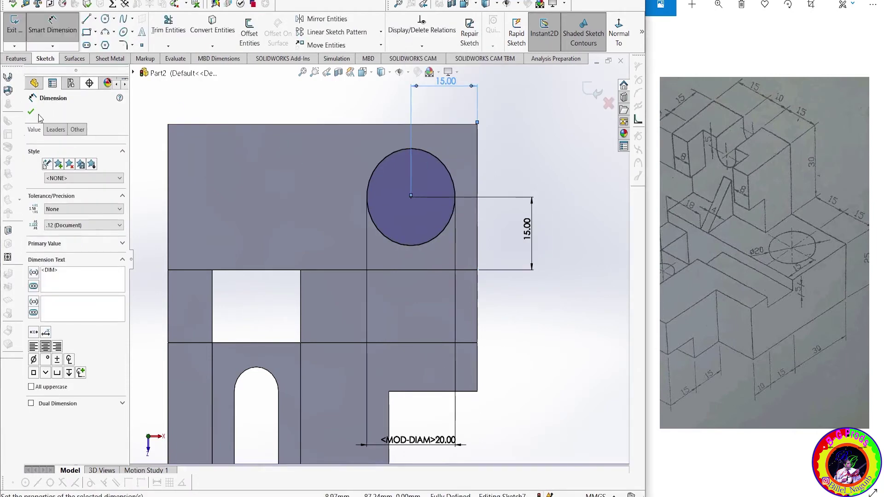
click(31, 111)
click(20, 59)
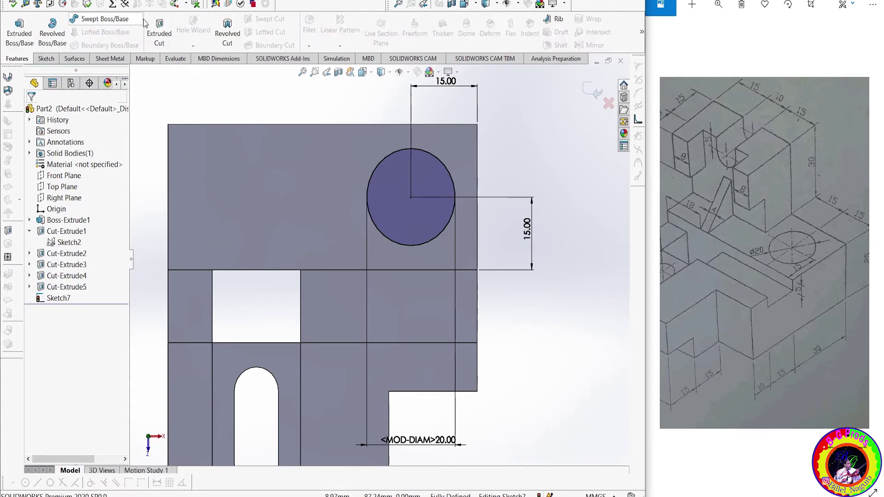
- Cut the Ø20 mm circle 42 mm deep as a blind hole and orbit to inspect it
click(155, 26)
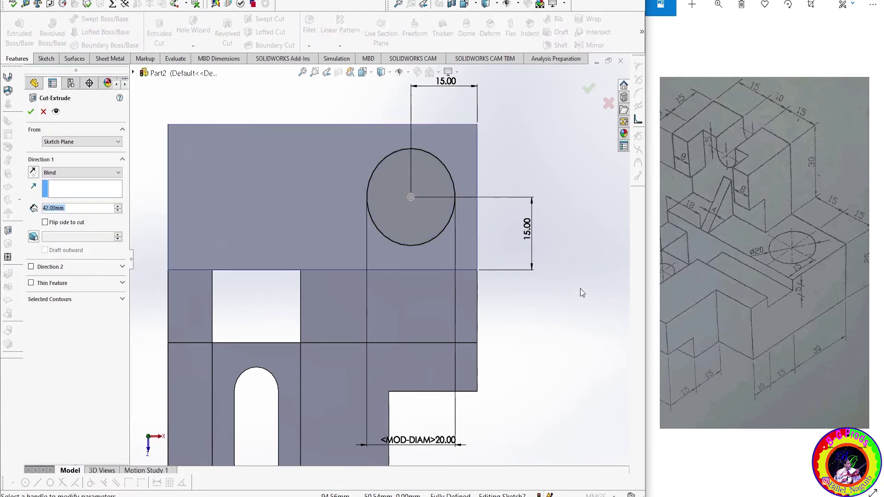
click(30, 111)
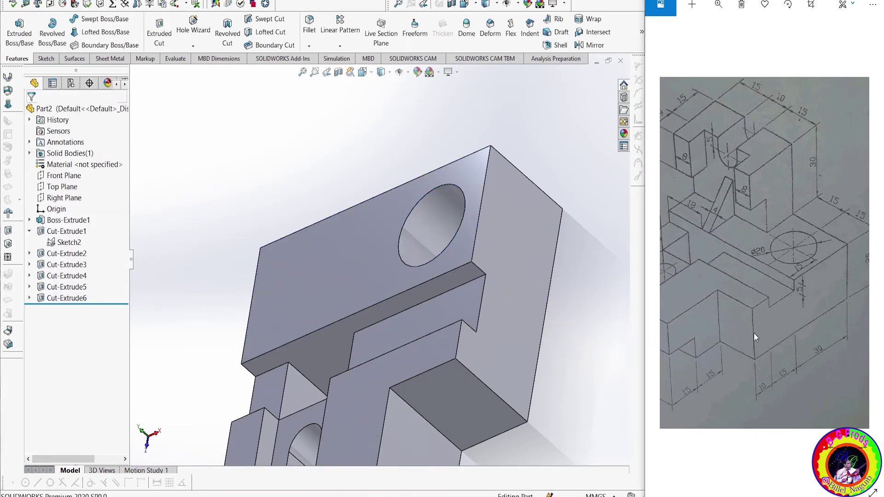
drag(753, 333, 800, 317)
middle_drag(553, 335, 668, 338)
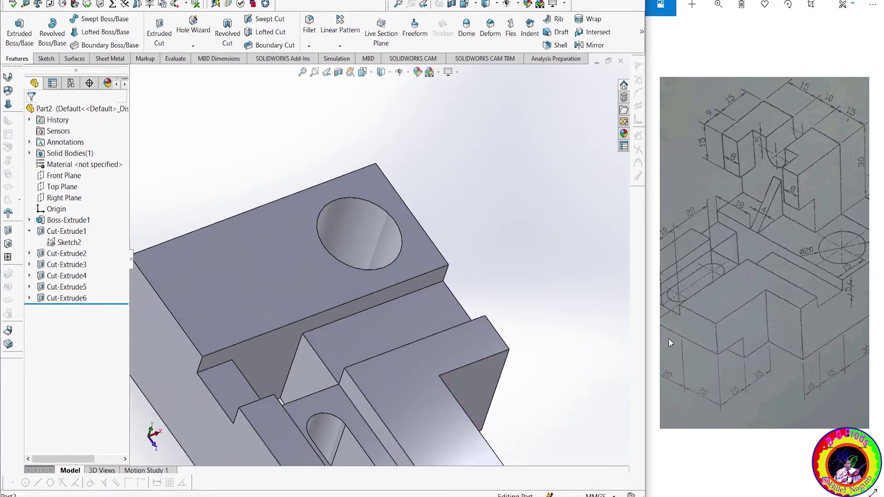
middle_drag(467, 376, 423, 361)
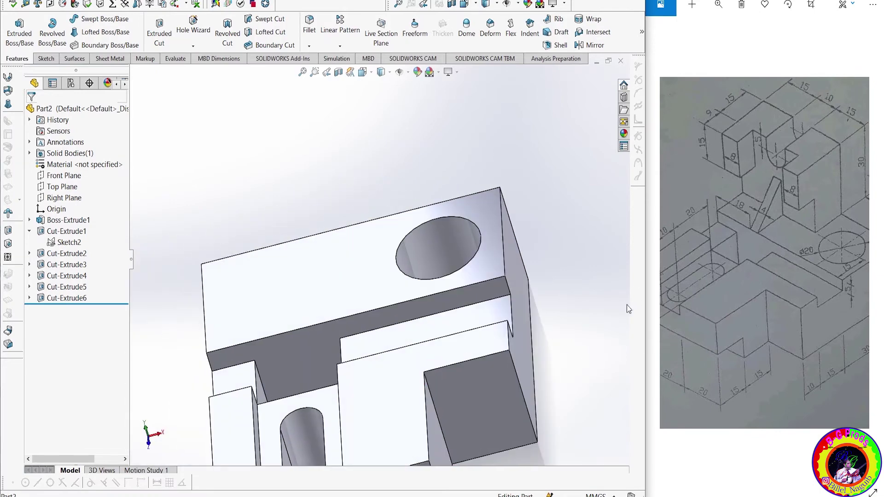
key(z)
drag(744, 346, 784, 326)
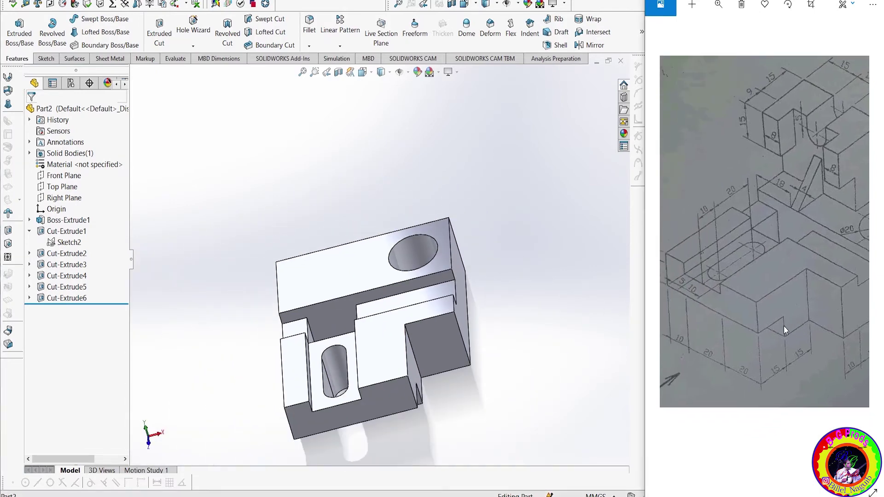
mouse_move(490, 377)
middle_down()
mouse_move(451, 365)
mouse_move(542, 404)
mouse_move(502, 406)
middle_up()
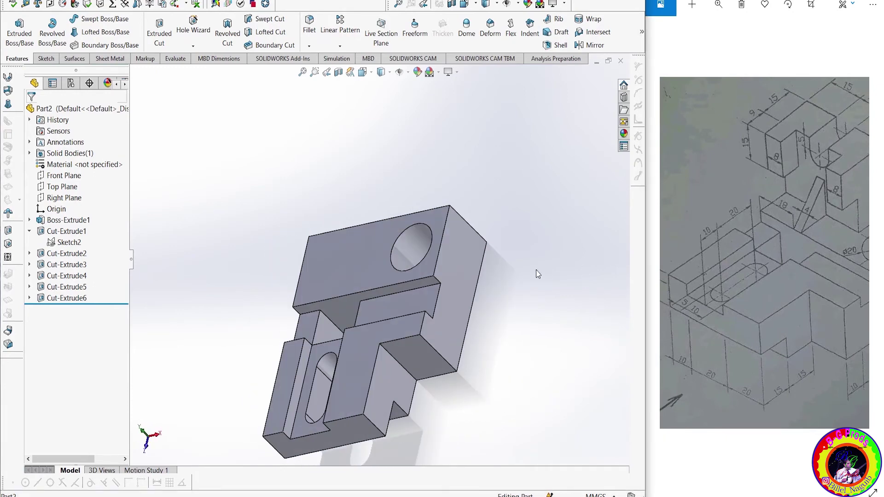
mouse_move(538, 274)
middle_down()
mouse_move(495, 375)
mouse_move(413, 203)
middle_up()
- Open a new sketch on the block's long top face, viewed normal and fitted to screen
click(384, 225)
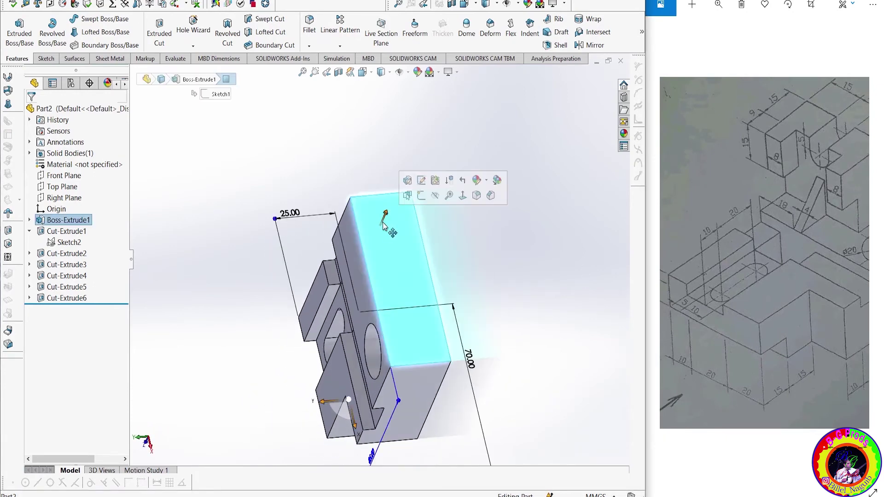
click(421, 195)
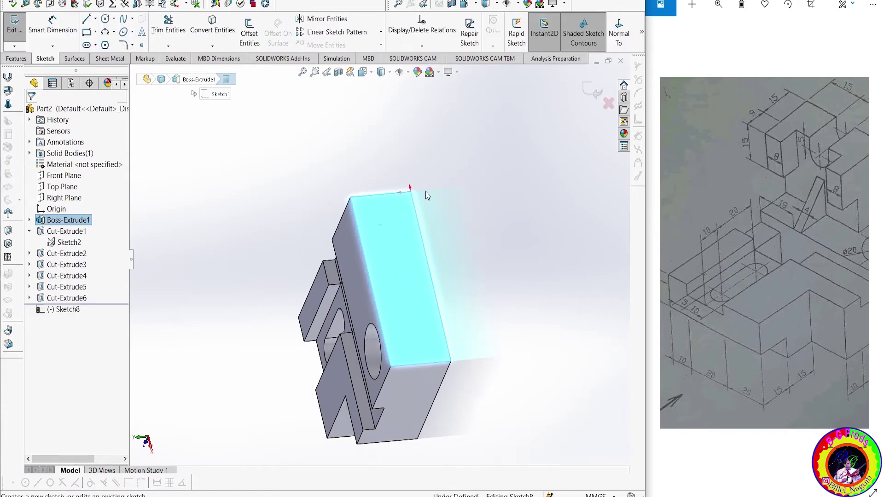
click(625, 28)
drag(765, 216, 719, 218)
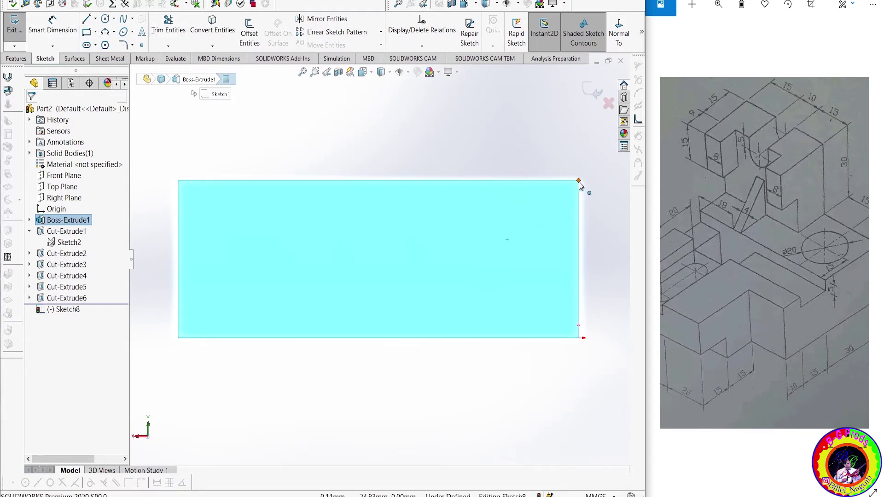
key(Escape)
key(f)
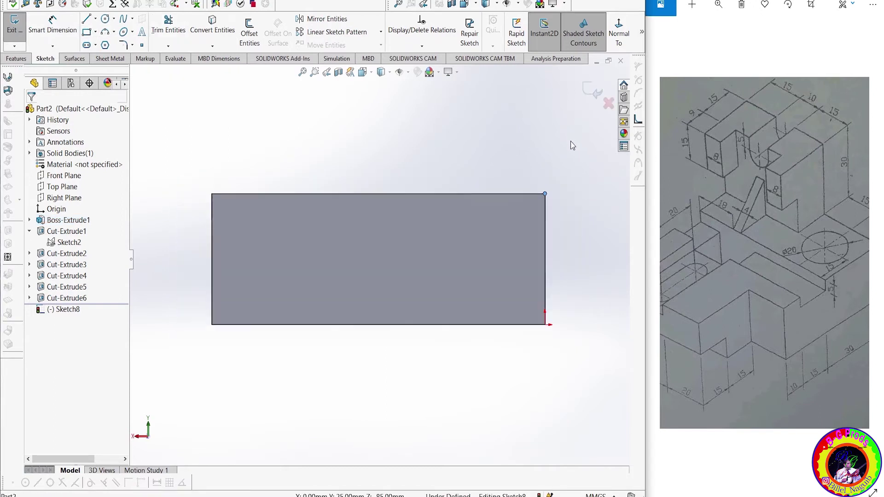
click(87, 32)
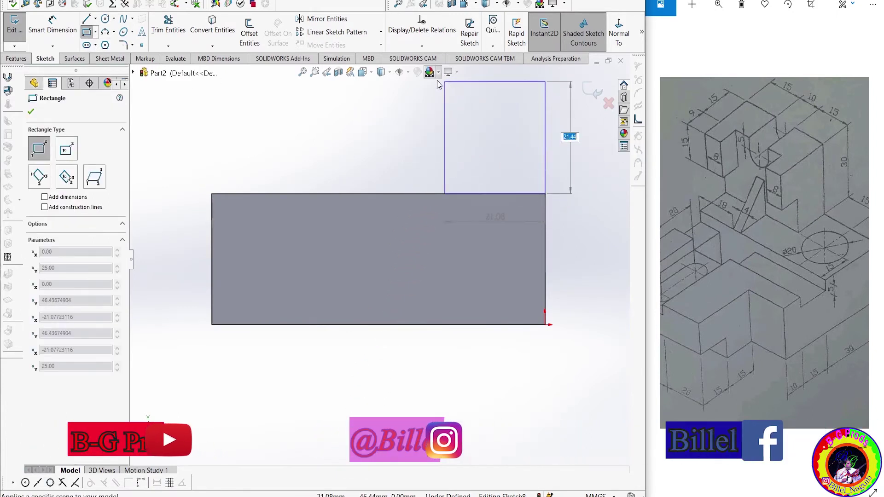
- Complete the rectangle above the outline's right end and dimension its top-edge width
click(426, 91)
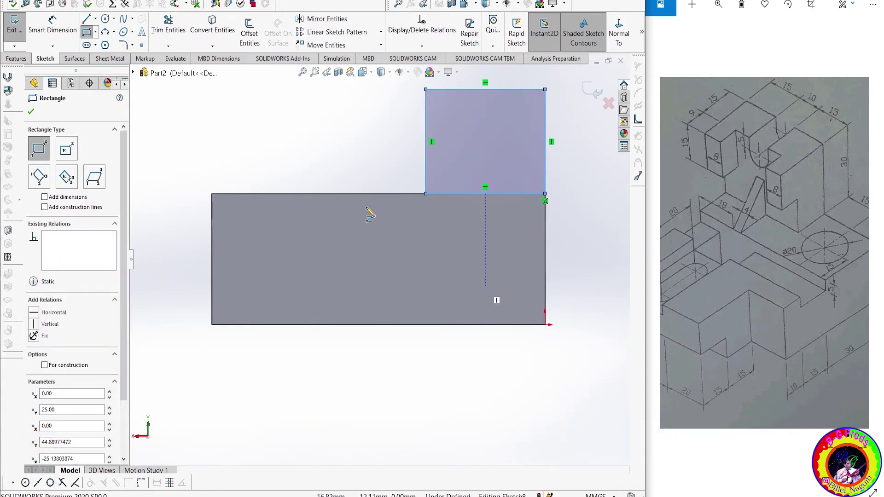
click(58, 33)
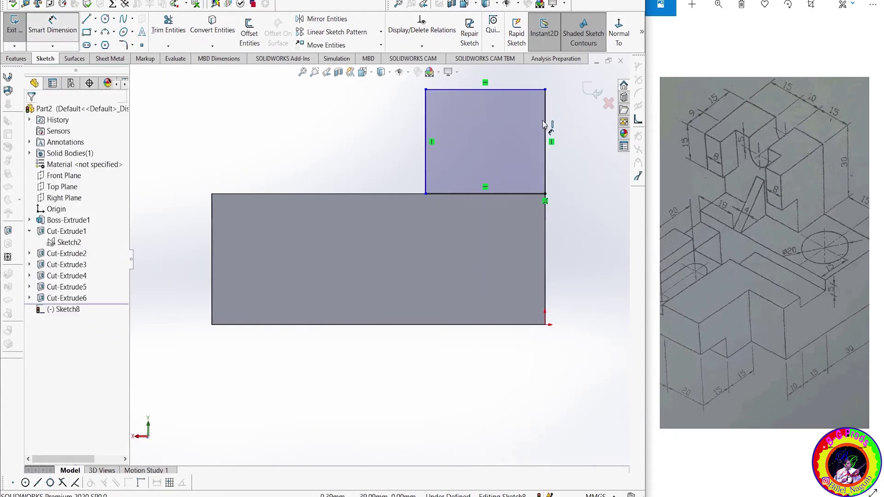
click(546, 91)
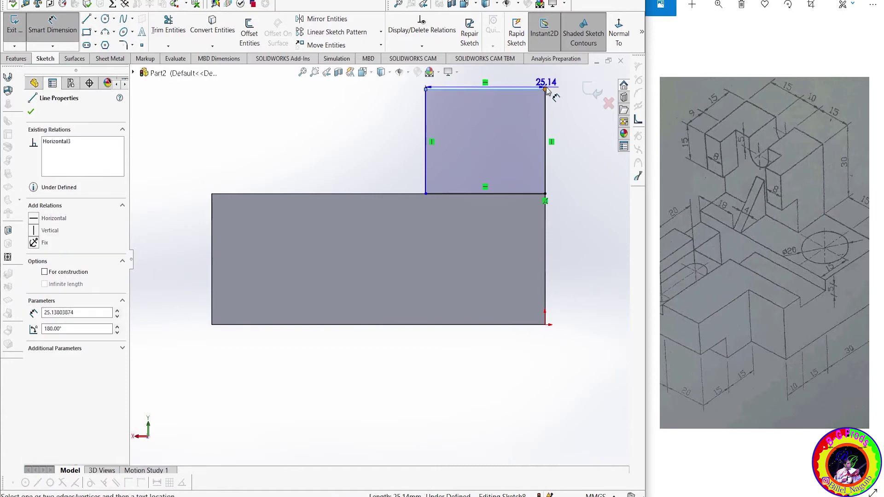
scroll(548, 92, up, 1)
click(468, 96)
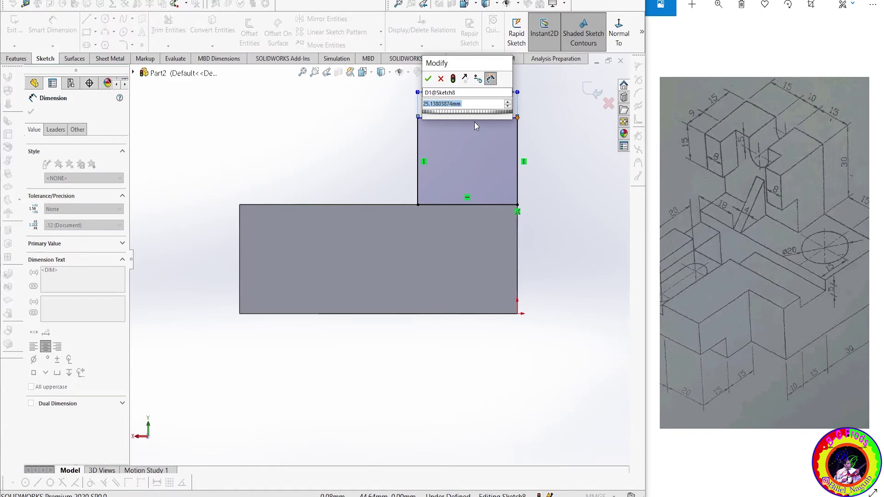
text(30)
key(Escape)
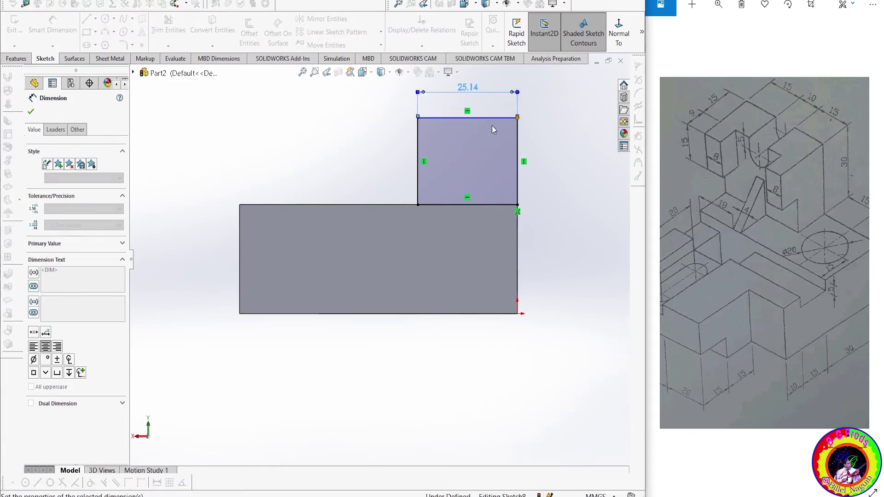
- Dimension the rectangle's right edge to a 30 mm height
click(523, 146)
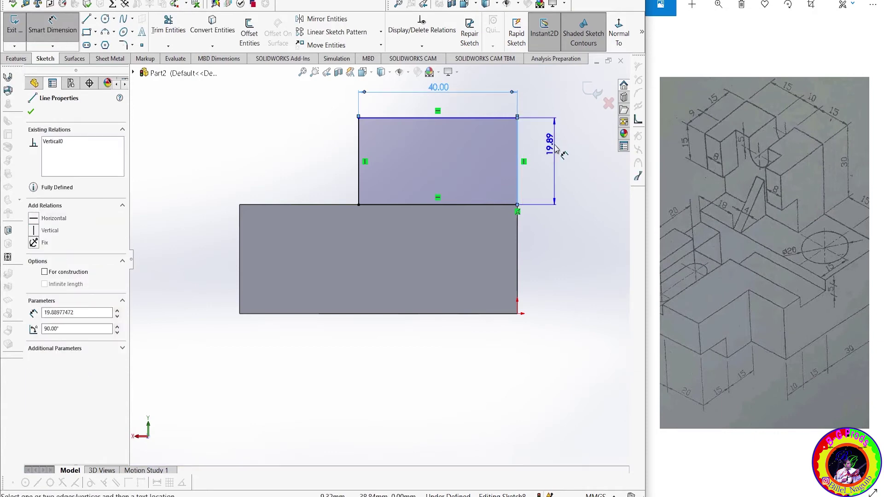
click(555, 148)
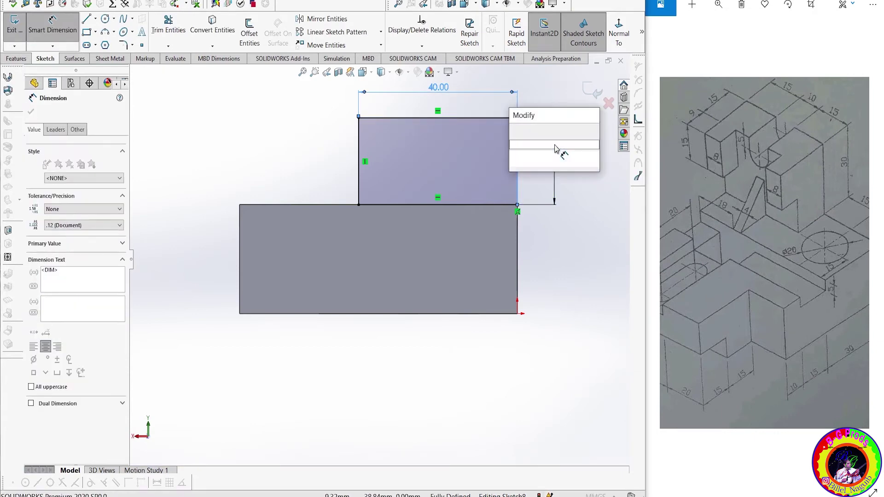
text(30)
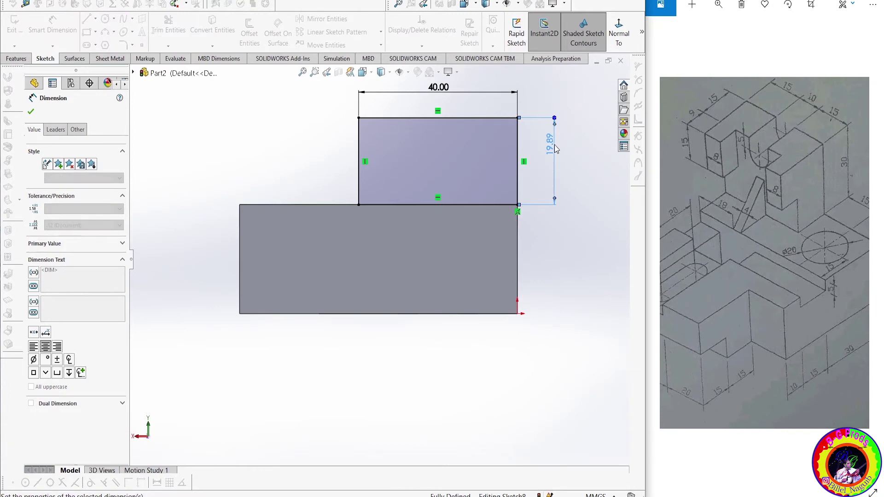
click(555, 148)
text(30)
key(Return)
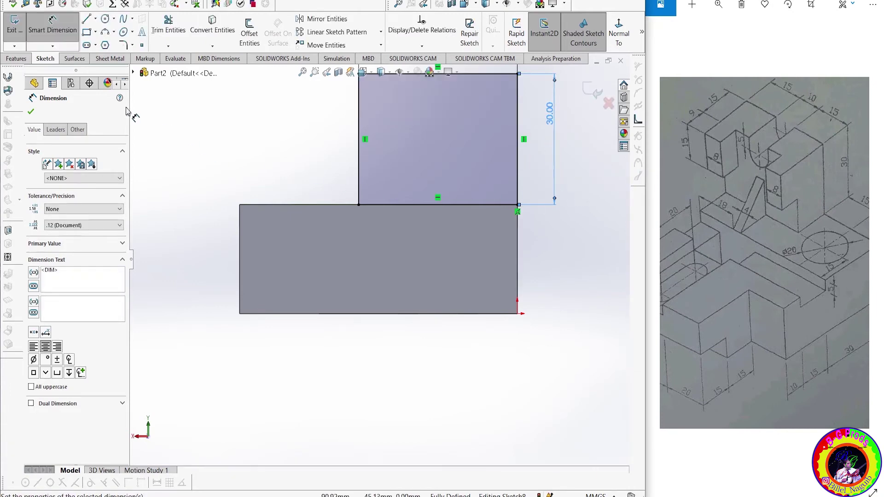
click(115, 33)
- Sketch the U-slot: a line down from the top edge, a tangent semicircular arc, and a line back up
click(110, 21)
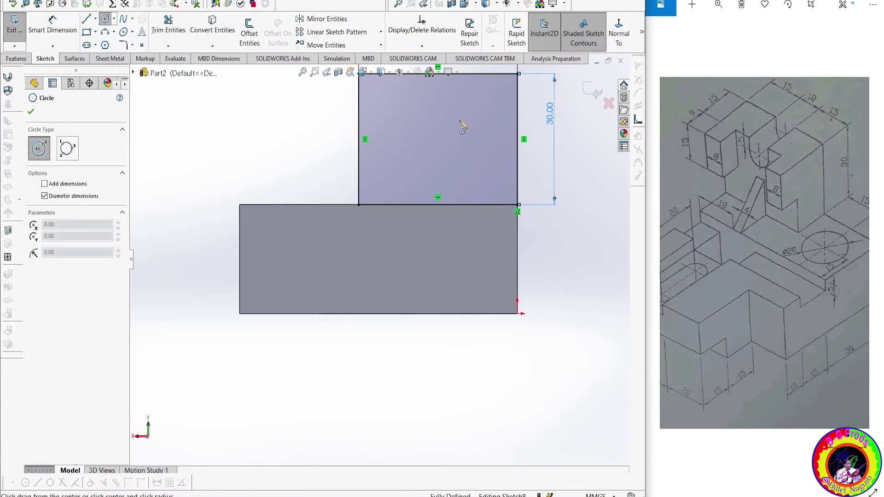
key(z)
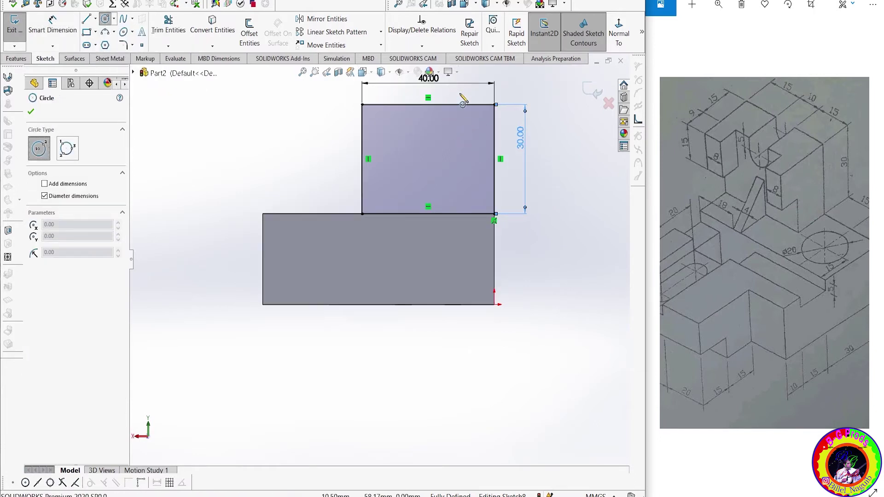
click(86, 19)
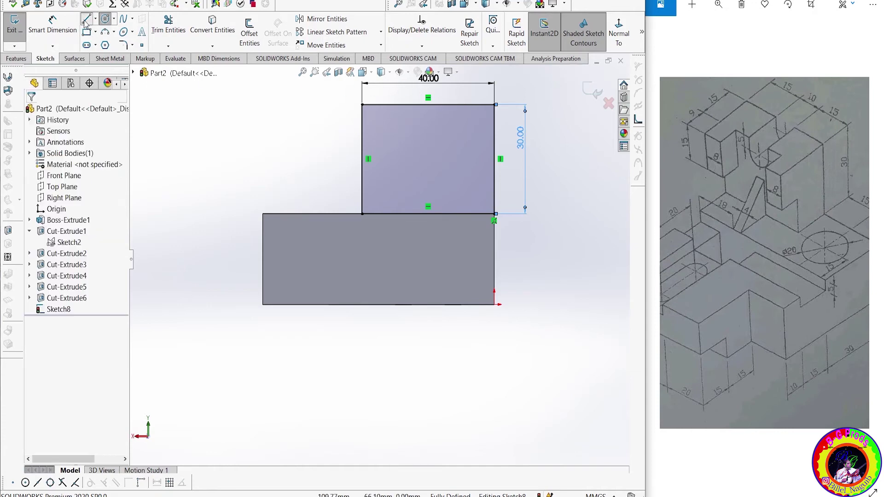
click(462, 105)
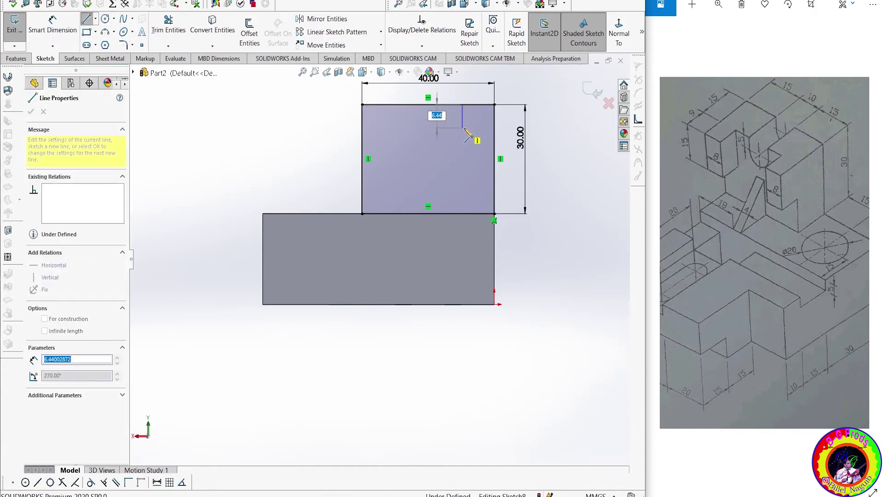
click(462, 128)
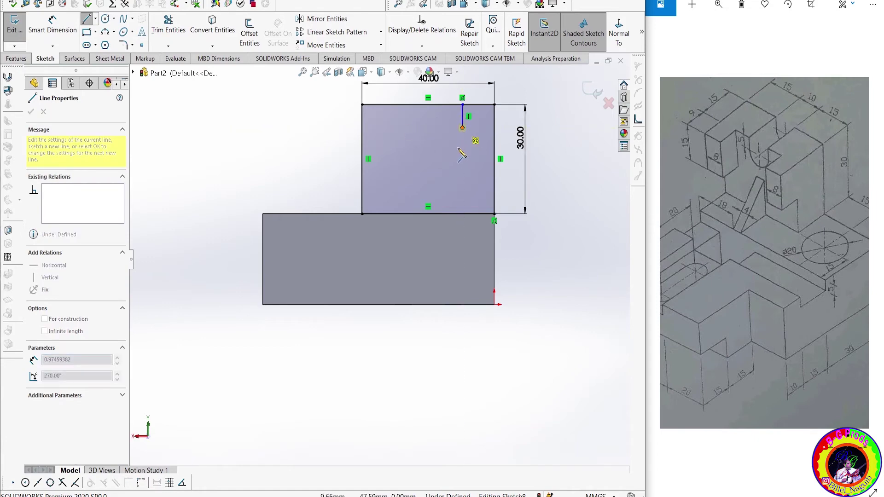
key(a)
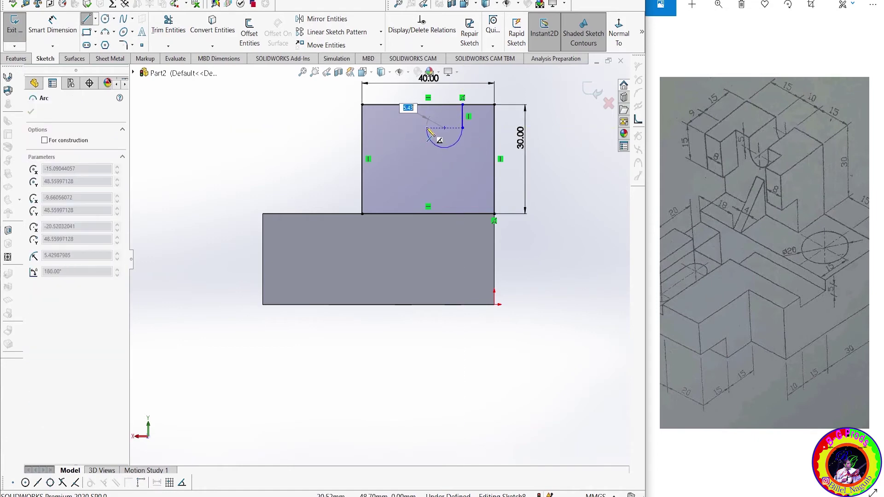
click(426, 128)
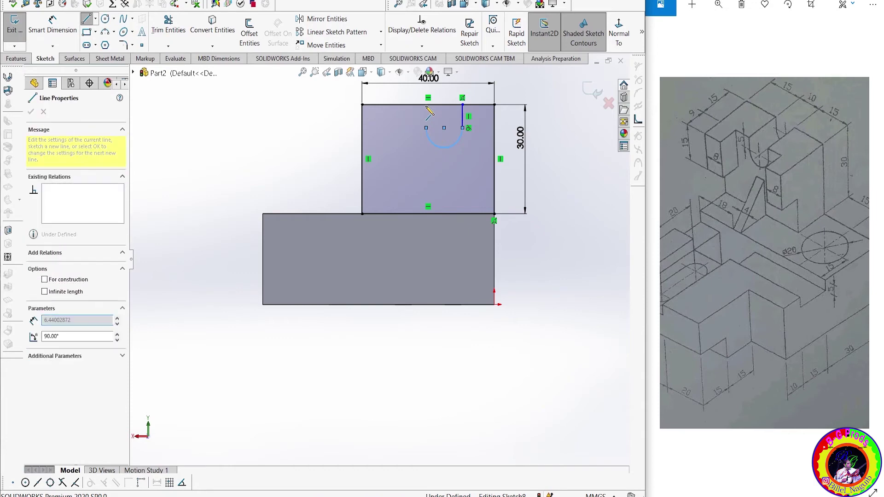
click(426, 105)
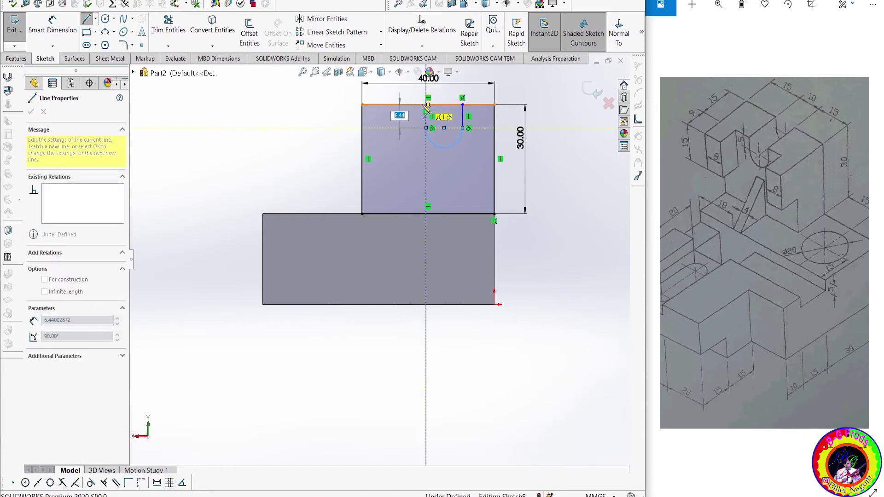
right_click(274, 113)
- End line drawing and begin dimensioning from the profile's top edge
click(303, 134)
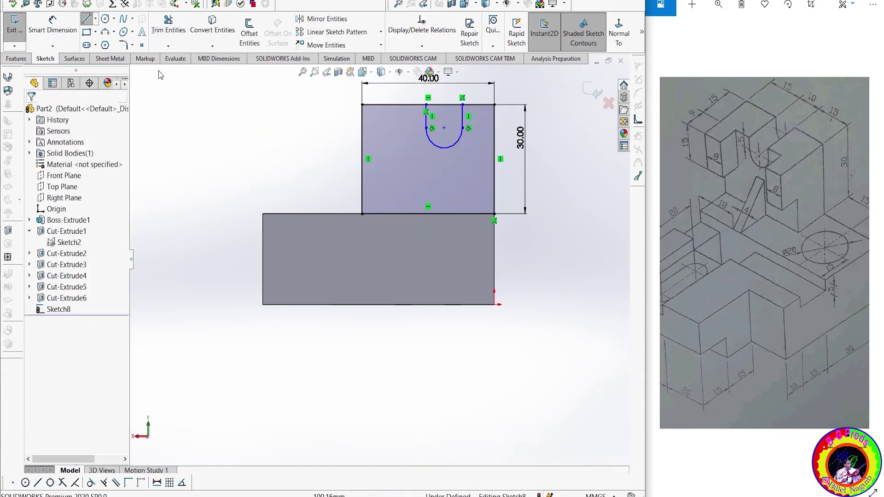
click(53, 25)
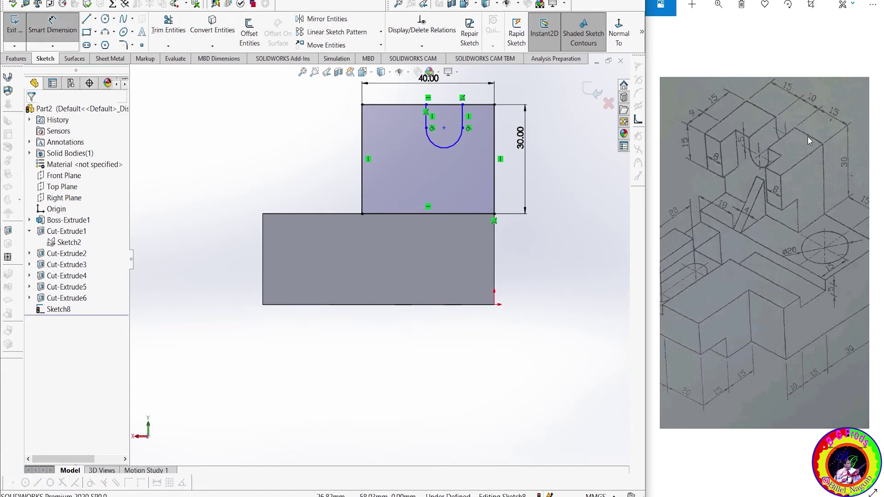
click(469, 106)
scroll(460, 128, up, 1)
- Dimension the slot 15 mm from the profile's right edge
scroll(449, 145, up, 1)
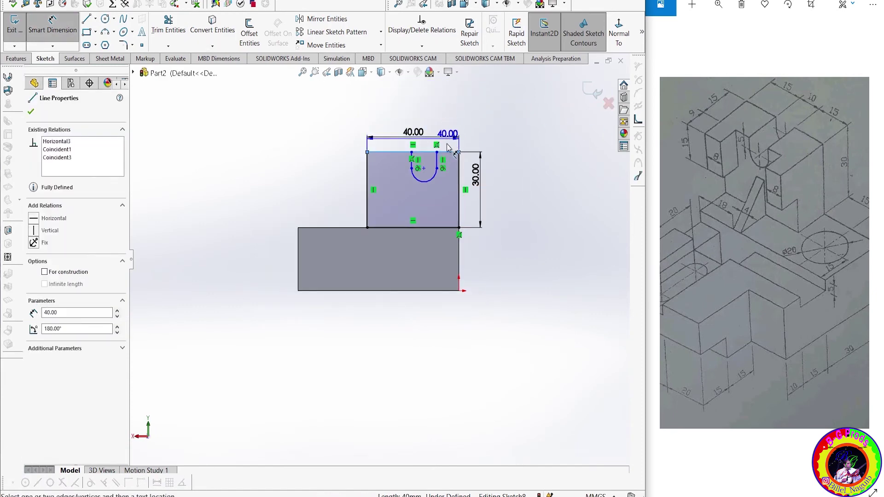
click(53, 32)
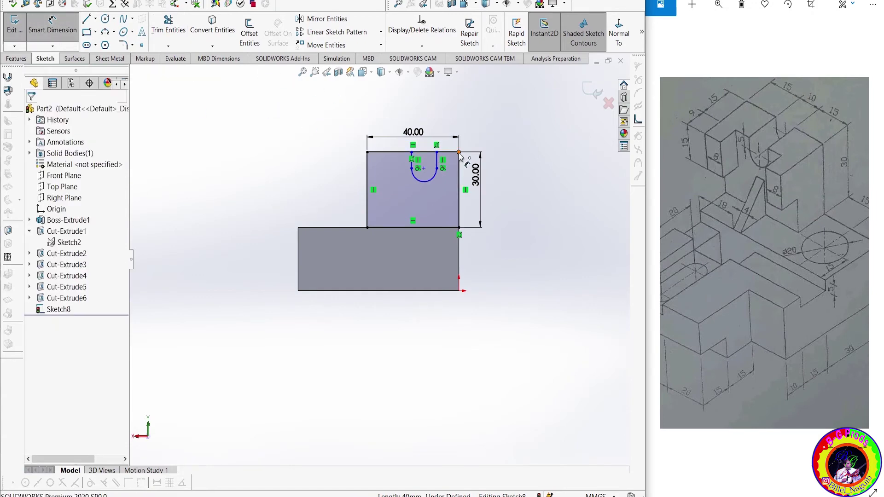
click(438, 152)
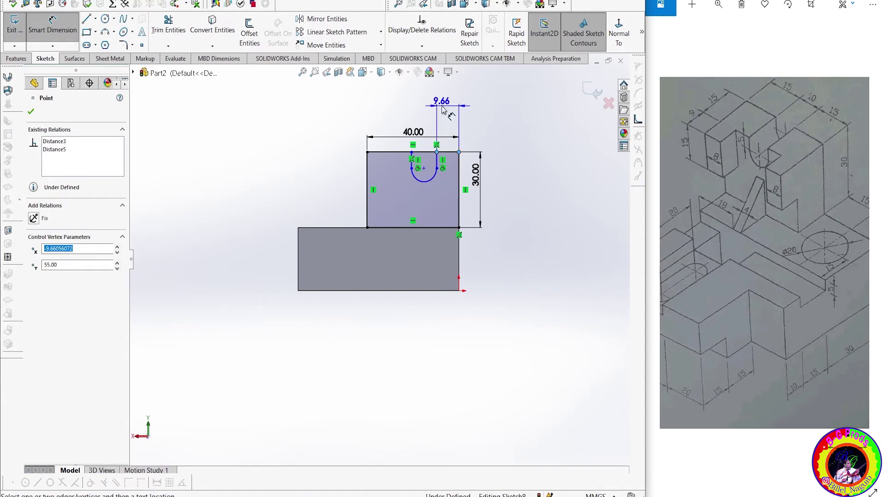
click(443, 110)
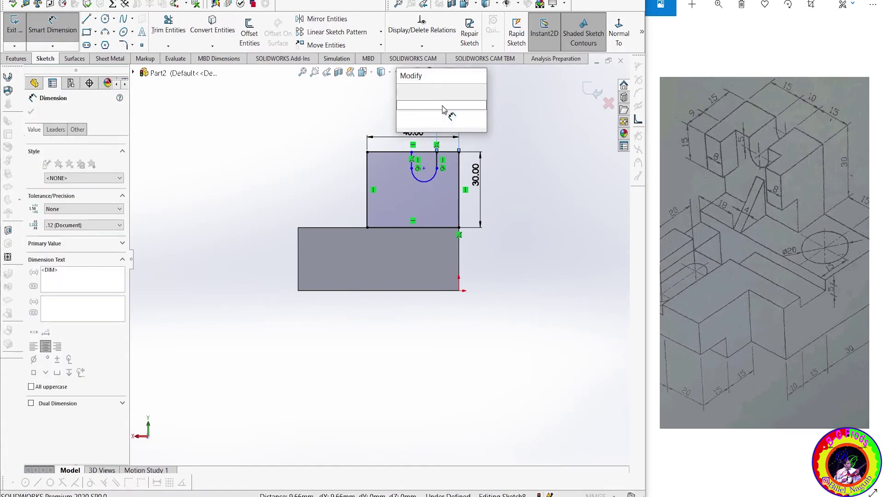
text(15)
key(Escape)
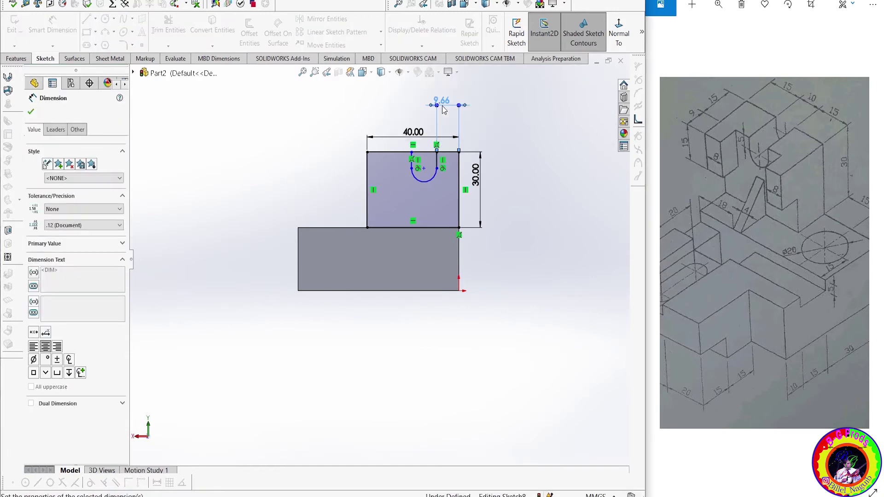
text(15)
key(Return)
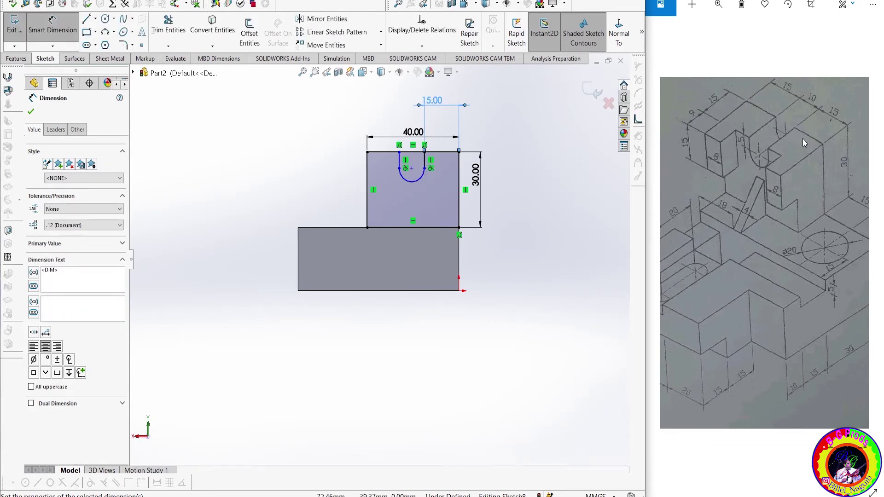
- Dimension the slot width to 10 and its straight sides to 5, fully defining the sketch
click(425, 152)
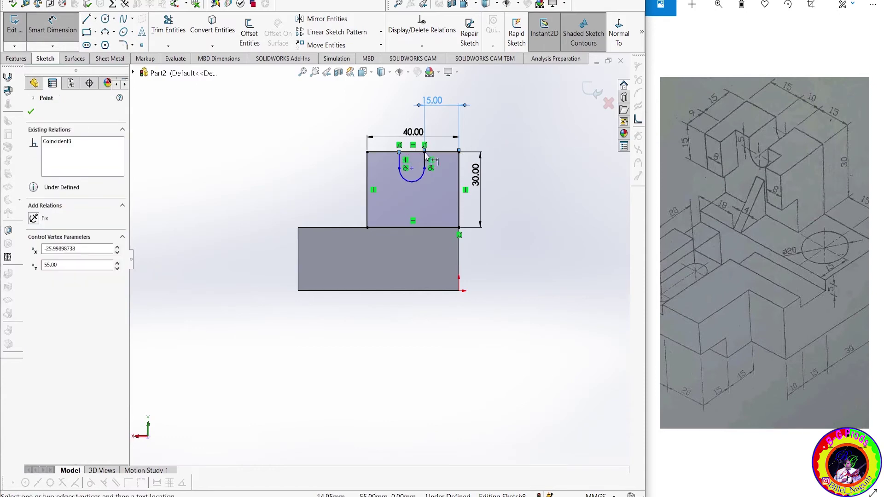
click(399, 152)
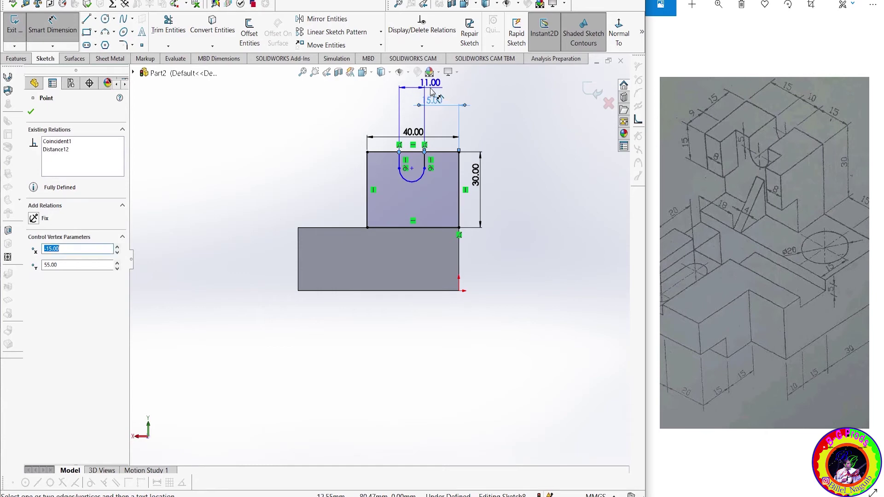
click(430, 91)
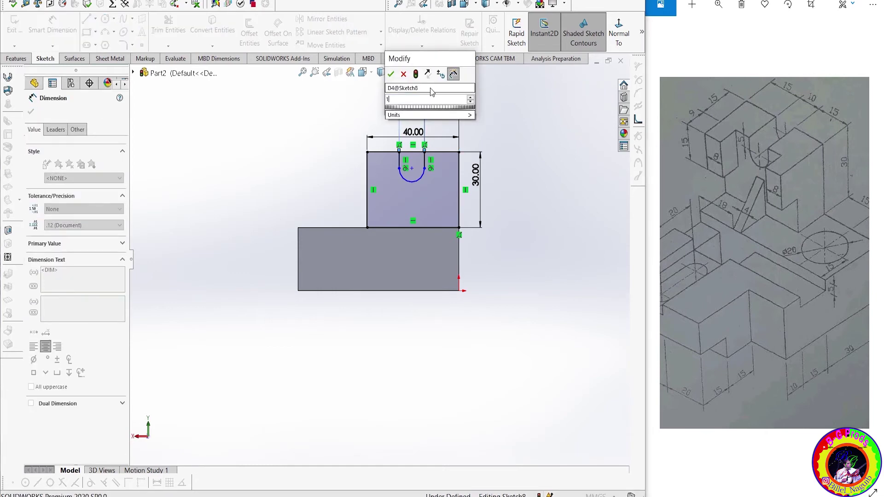
text(10)
key(Escape)
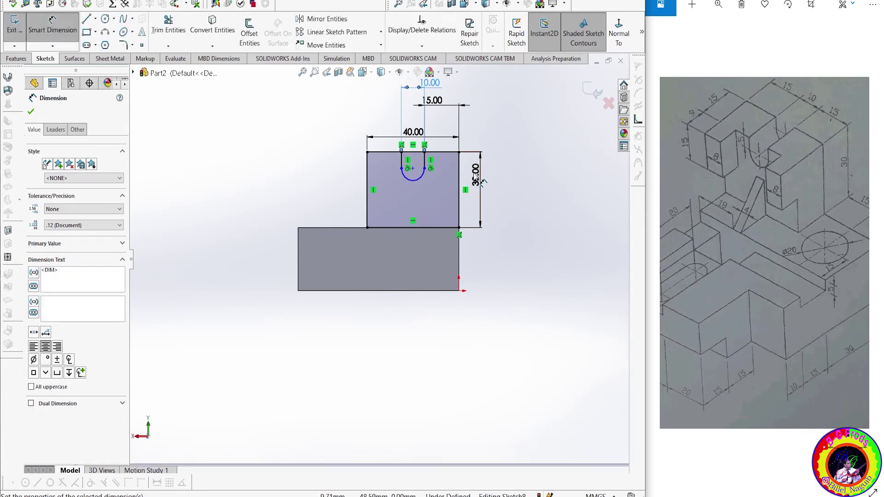
click(426, 163)
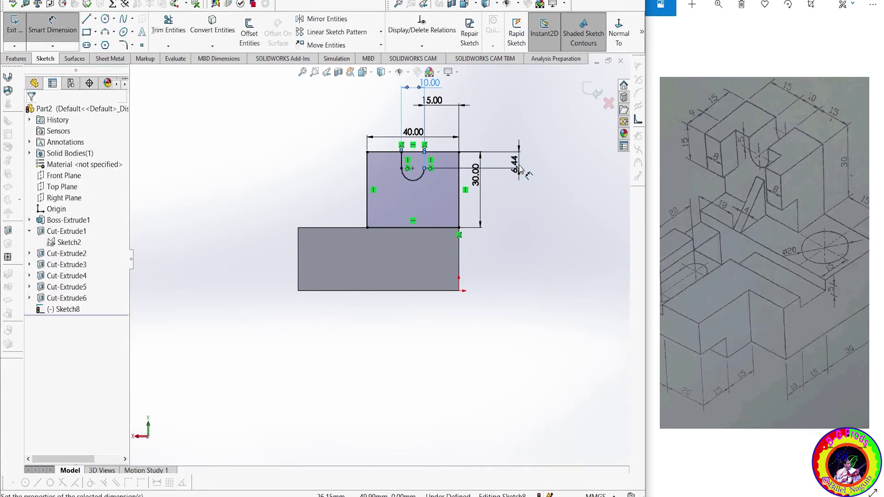
click(518, 165)
text(5)
key(Return)
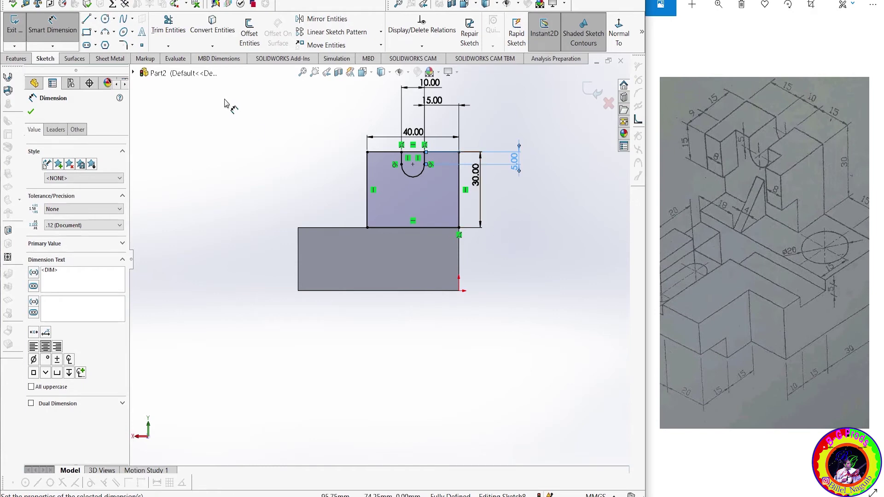
click(31, 112)
- Trim away the top line across the slot opening
click(168, 25)
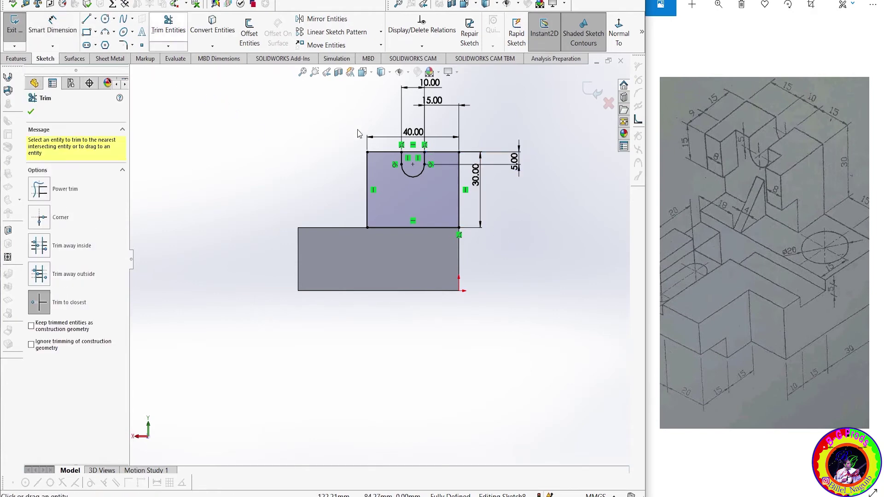
click(409, 155)
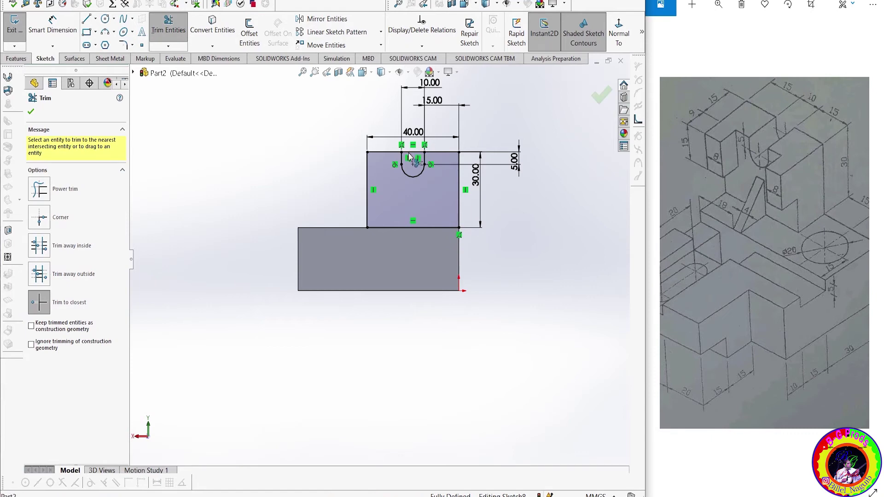
click(31, 114)
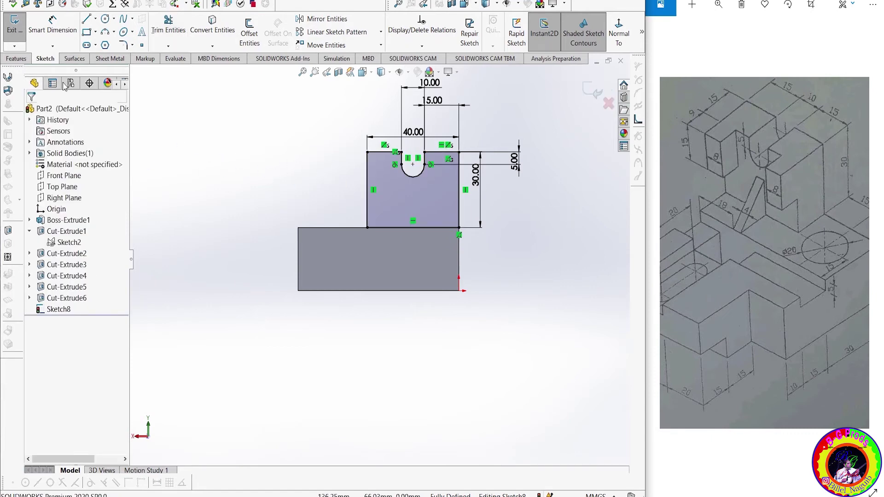
click(16, 58)
- Extrude the slotted profile 15 mm blind, reversed toward the part, and orbit to inspect the boss
click(19, 29)
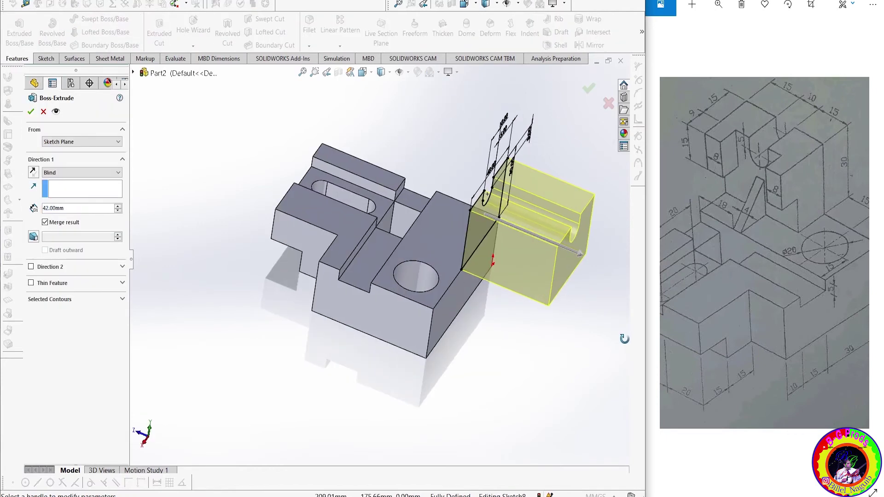
click(32, 173)
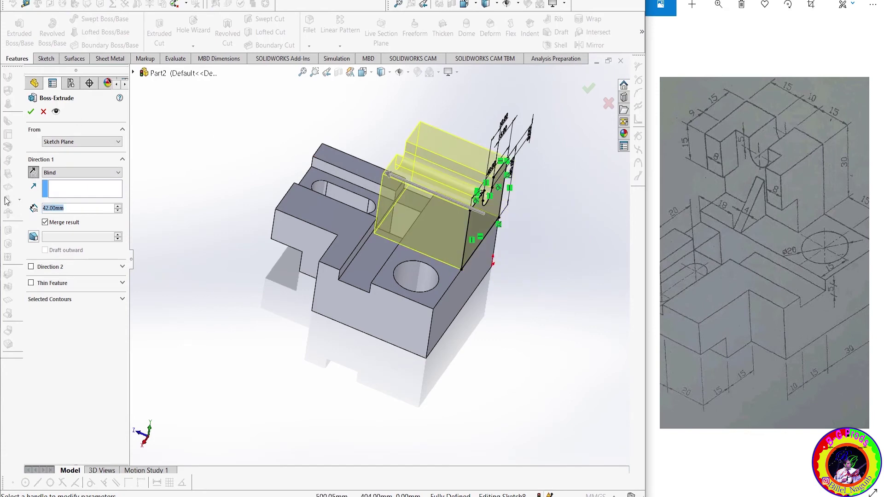
text(15)
key(Return)
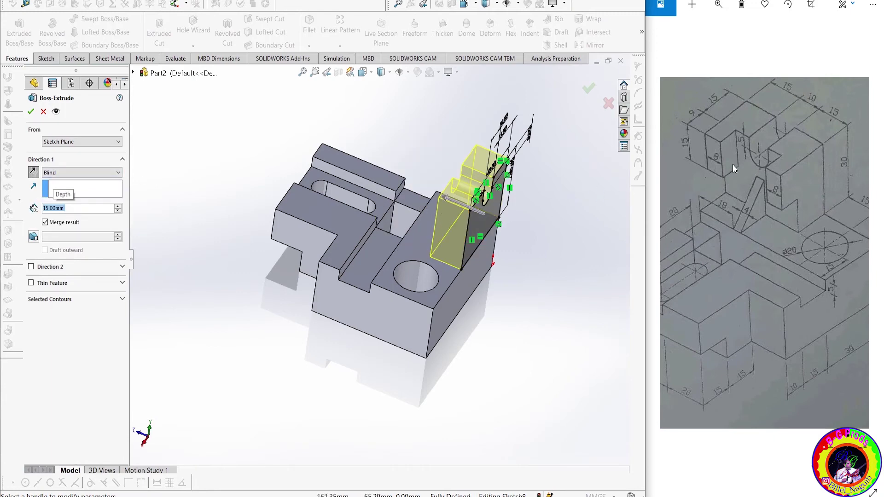
click(30, 112)
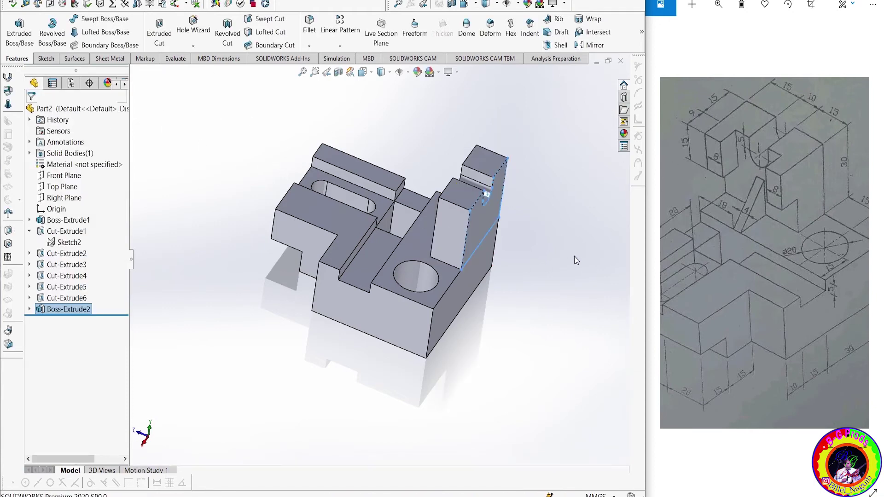
click(548, 286)
mouse_move(548, 286)
middle_down()
mouse_move(586, 313)
mouse_move(490, 258)
middle_up()
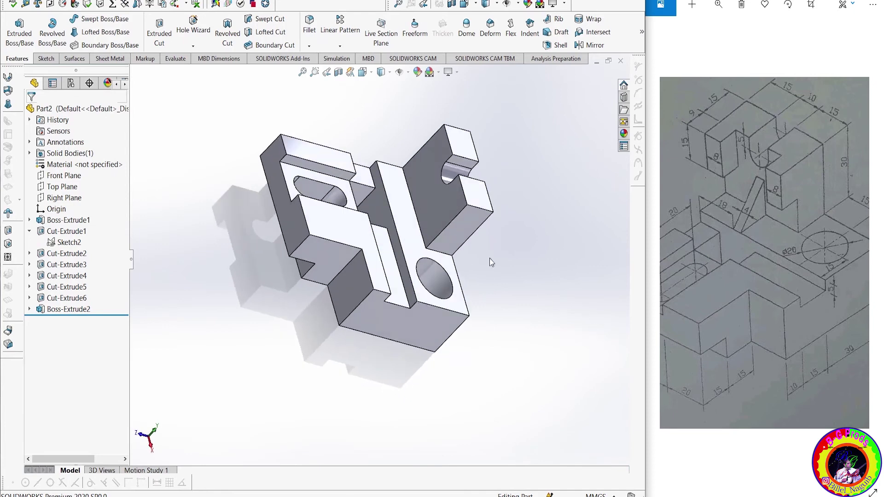
click(433, 154)
- Start a sketch on the boss face with two corner rectangles for the side blocks
click(466, 124)
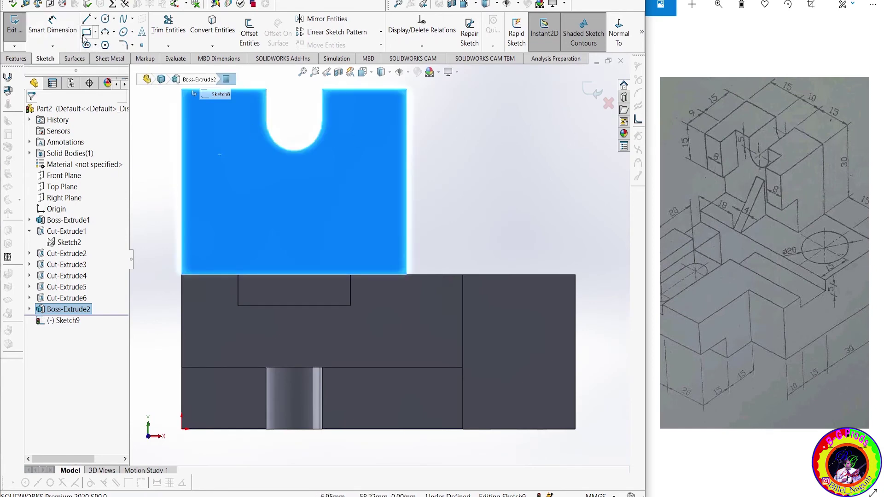
click(407, 89)
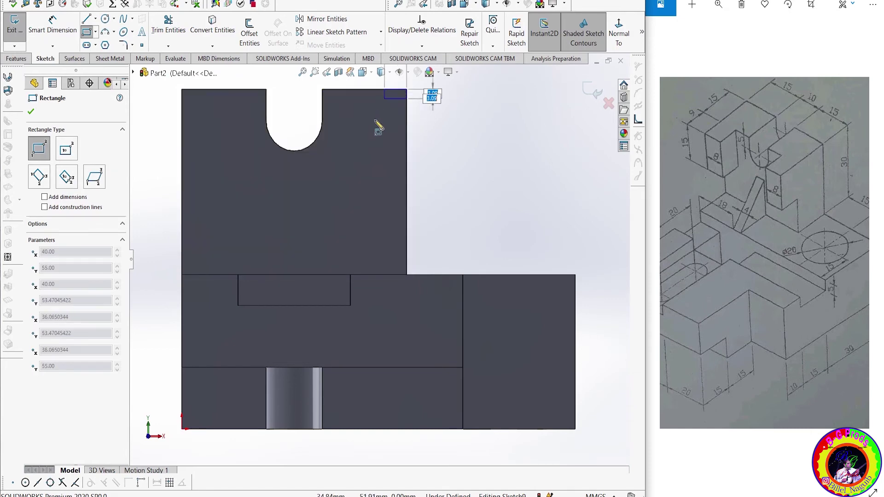
click(369, 196)
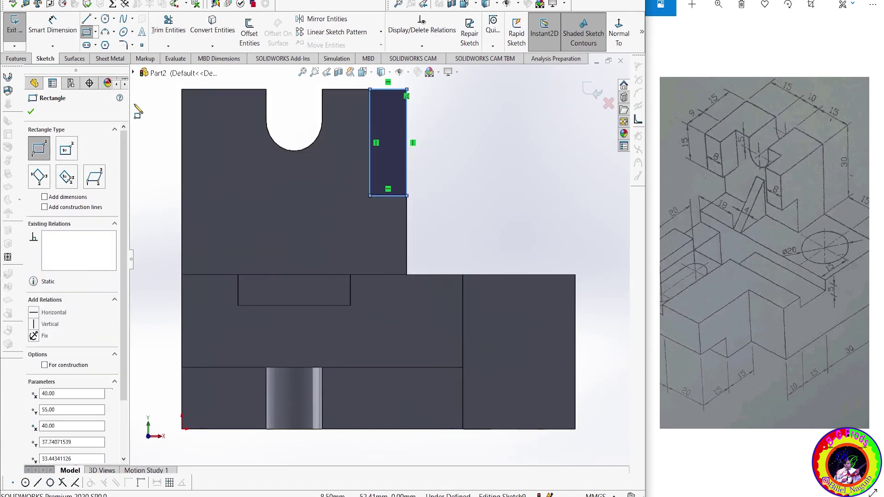
click(181, 90)
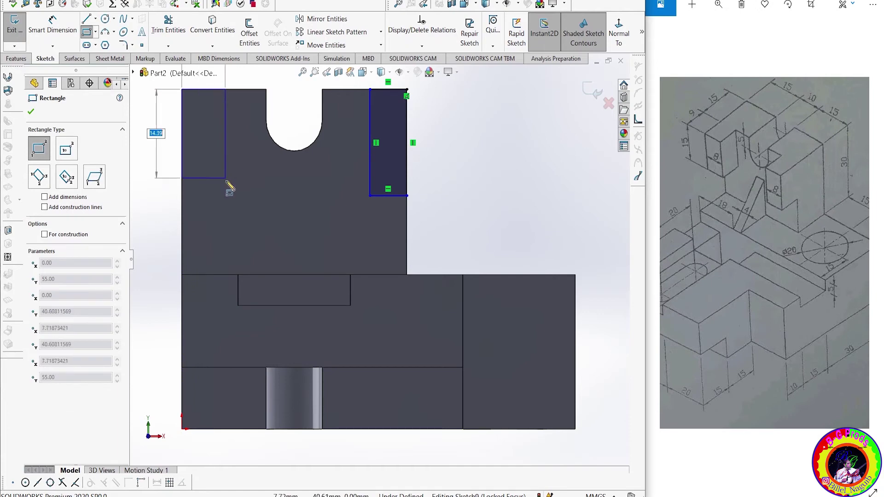
click(229, 196)
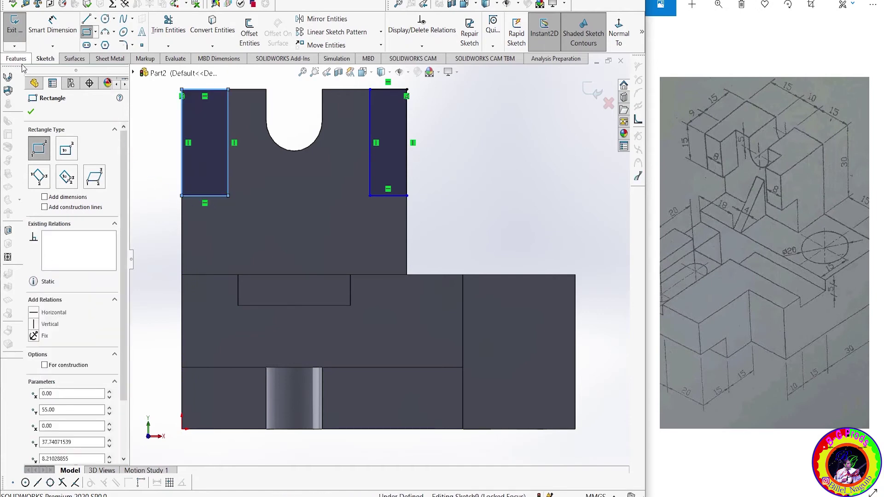
click(31, 112)
- Dimension the right rectangle 15 mm tall and 8 mm wide
click(52, 28)
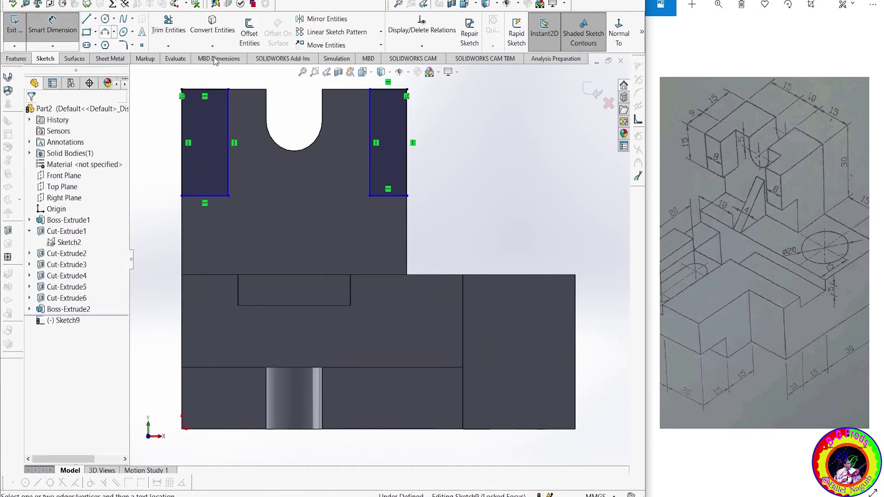
click(407, 125)
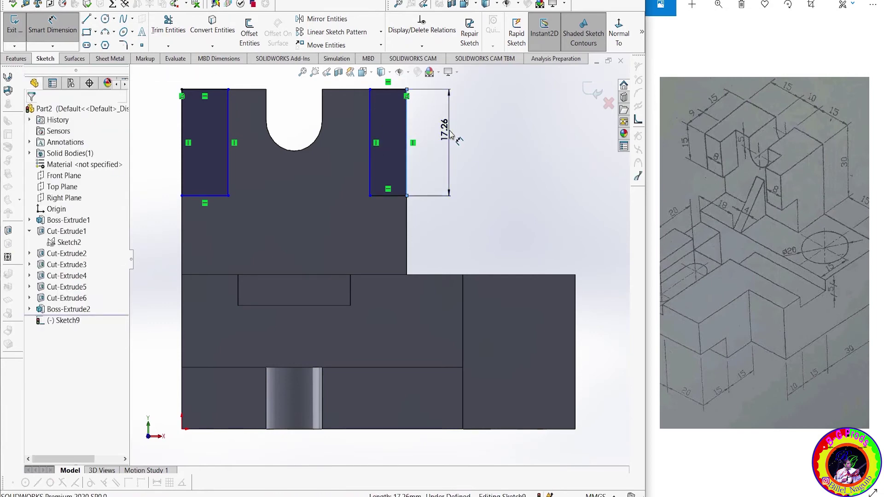
click(450, 133)
key(Escape)
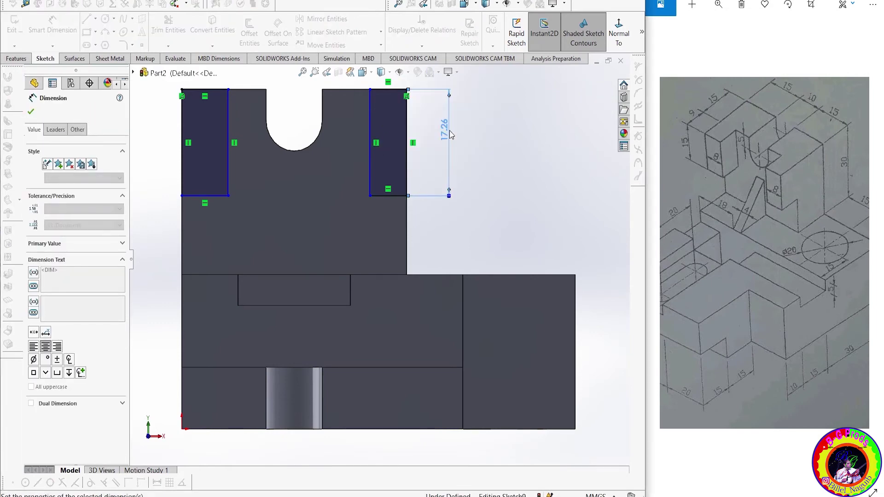
text(15)
key(Return)
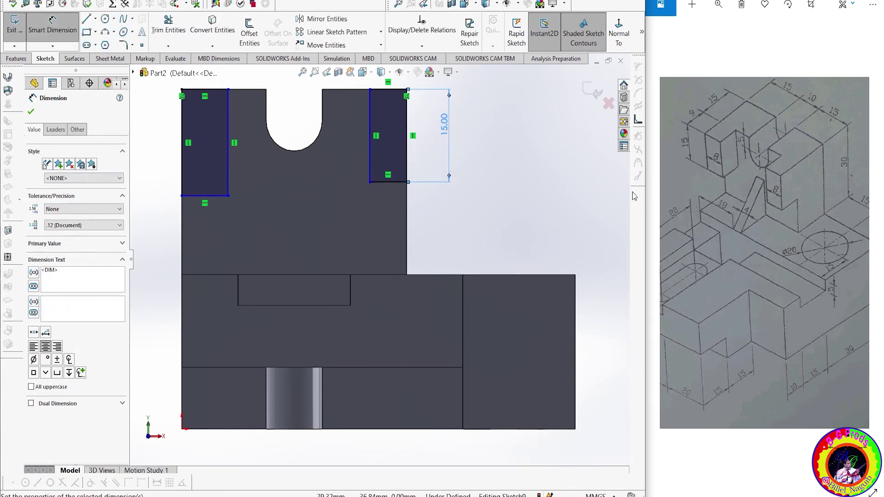
click(385, 182)
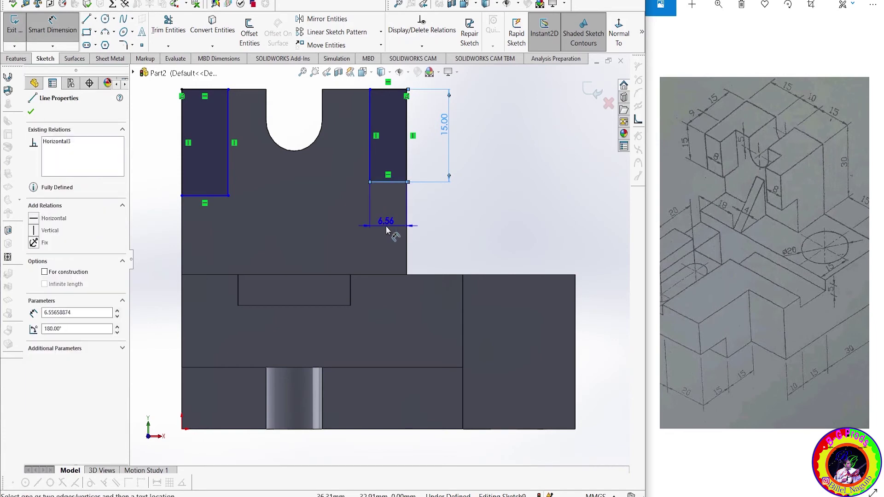
click(386, 225)
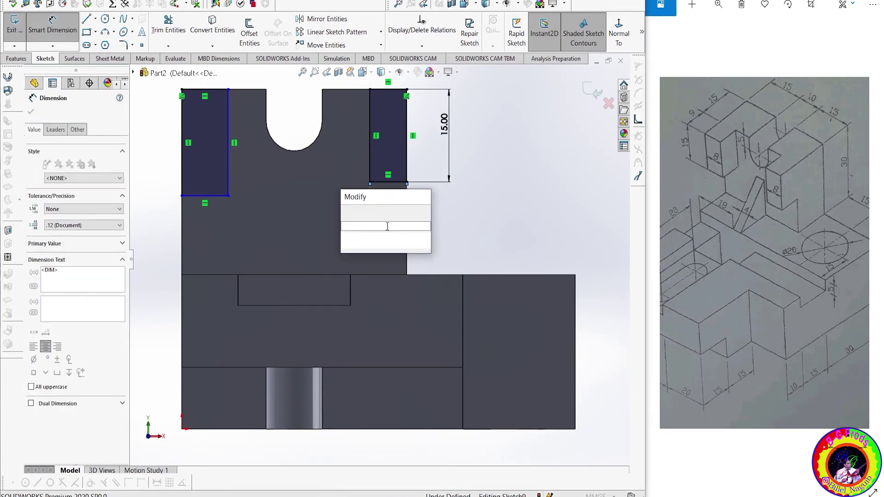
text(8)
key(Return)
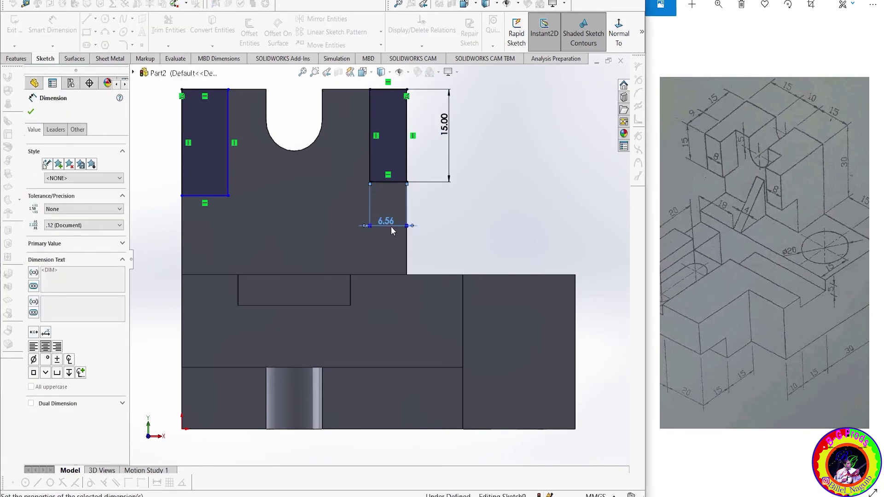
click(31, 112)
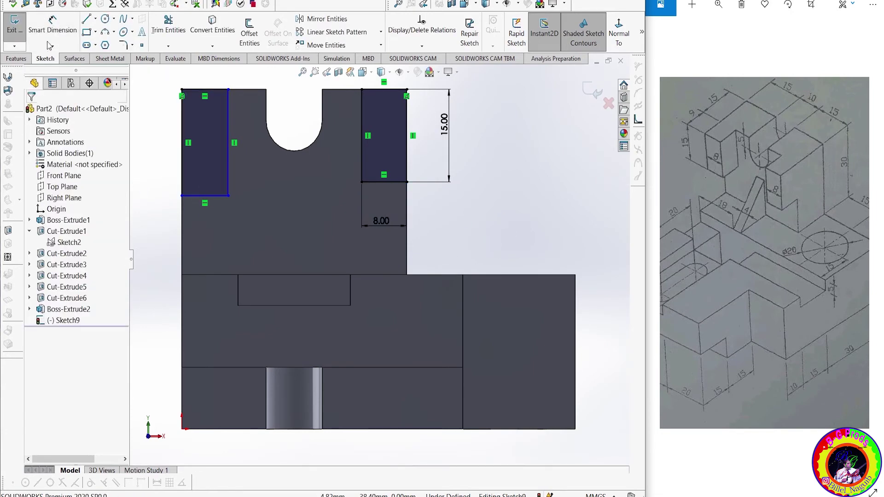
- Make the rectangles' bottom edges collinear and their inner vertical edges equal
click(379, 182)
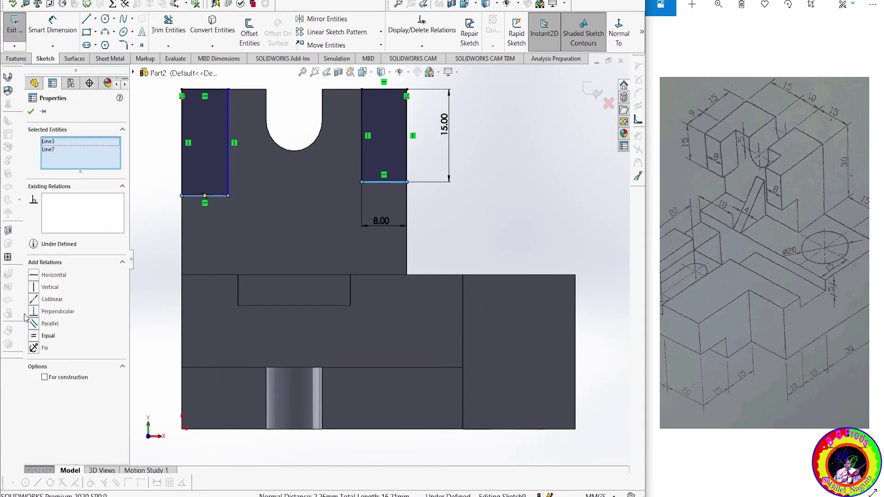
click(33, 300)
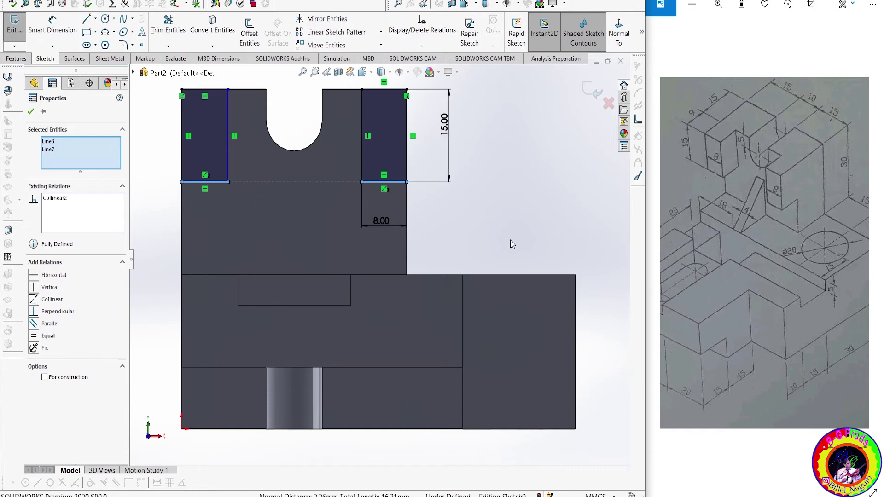
click(537, 197)
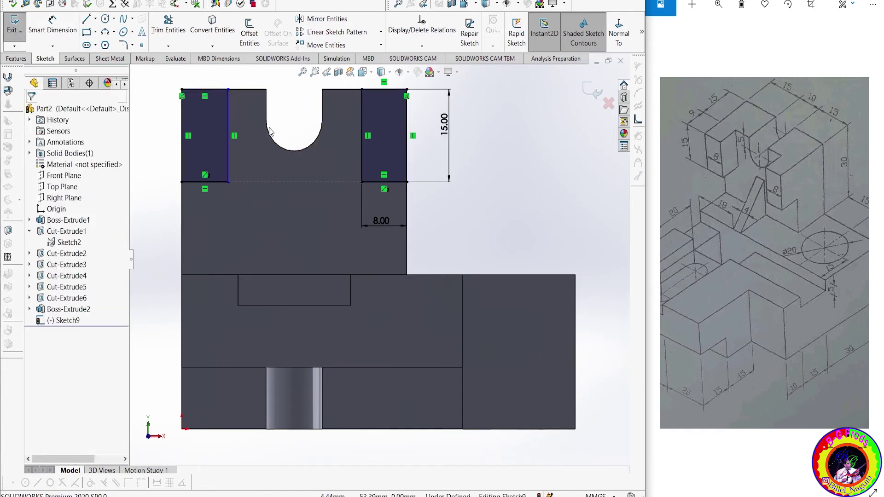
click(360, 115)
ctrl+click(228, 124)
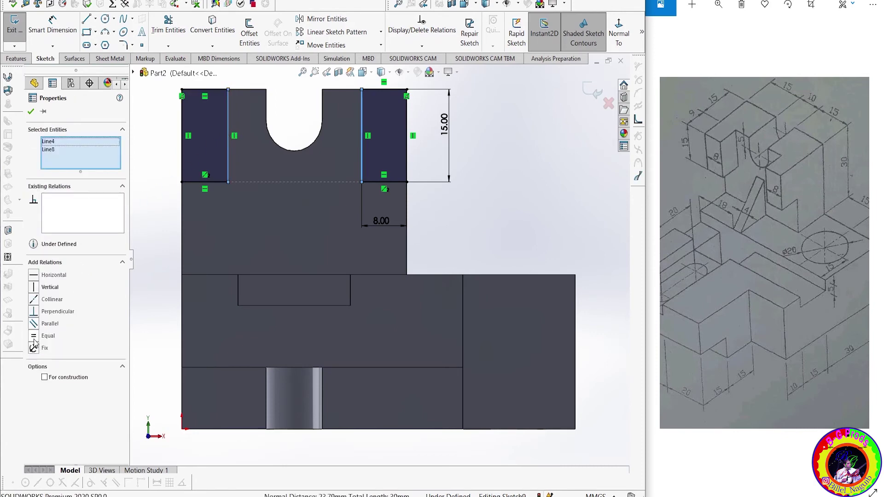
click(35, 342)
click(598, 205)
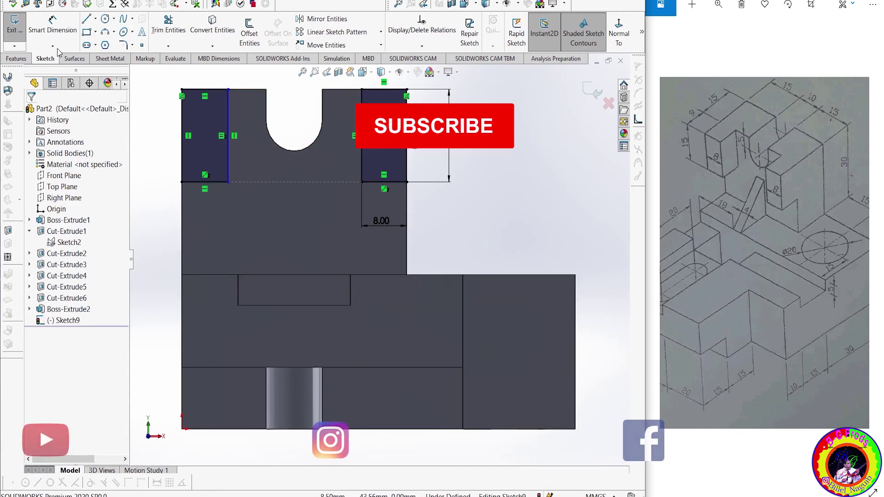
- Make both rectangles' bottom edges equal so both are 8 mm wide
click(53, 33)
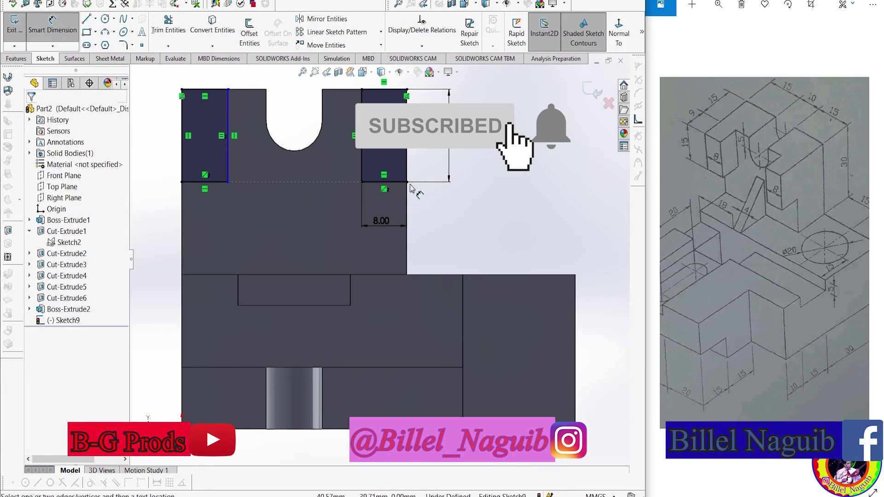
click(396, 182)
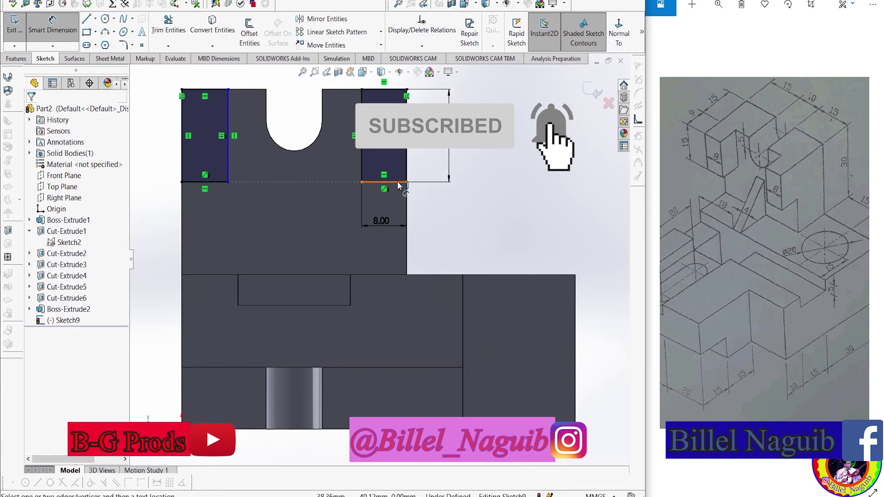
click(80, 36)
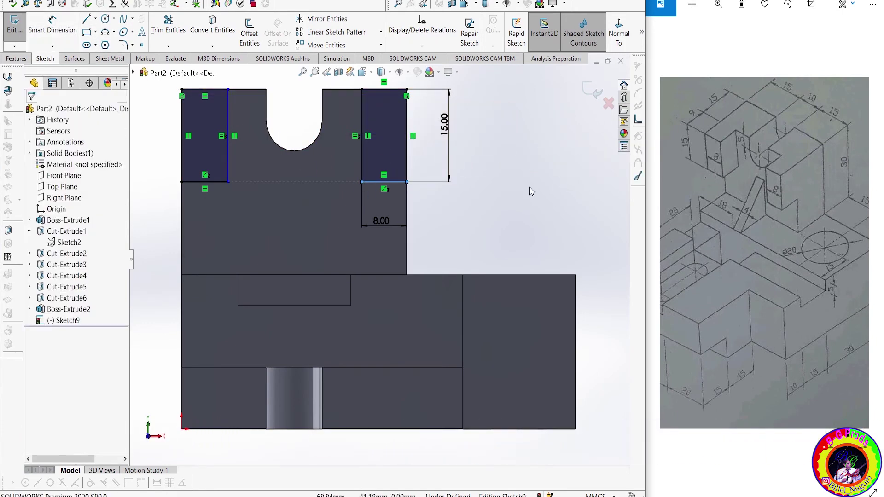
click(398, 183)
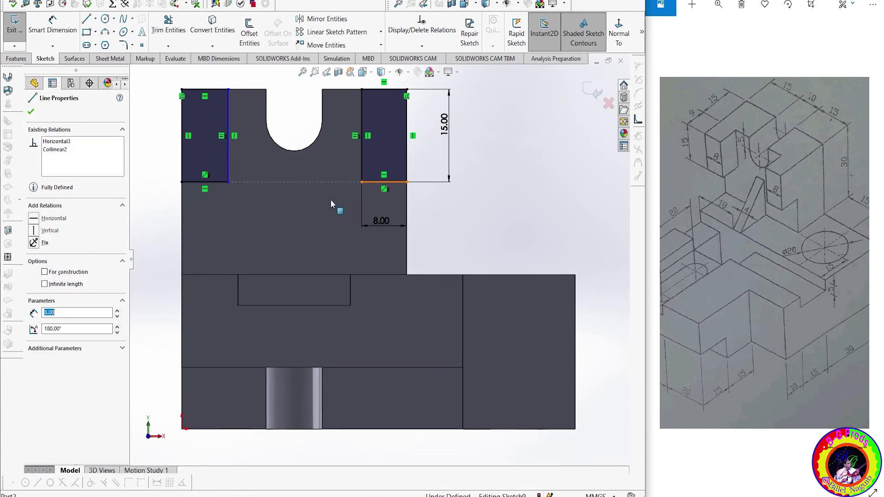
ctrl+click(195, 182)
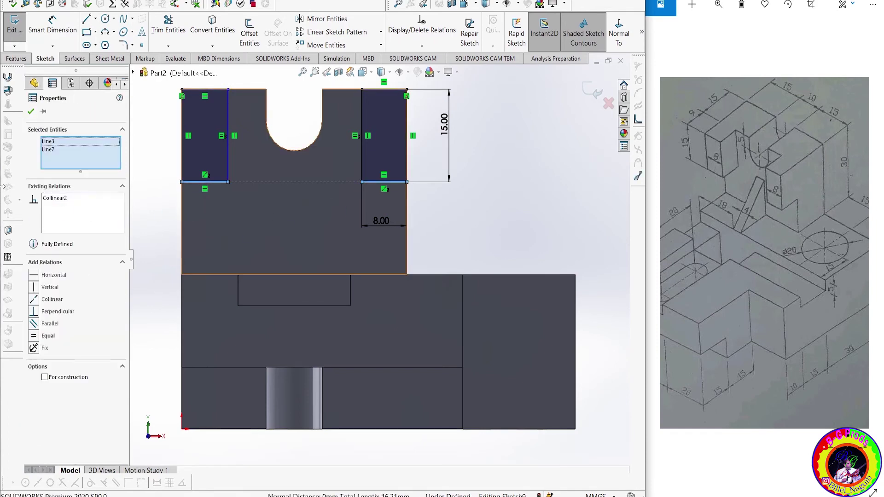
click(36, 336)
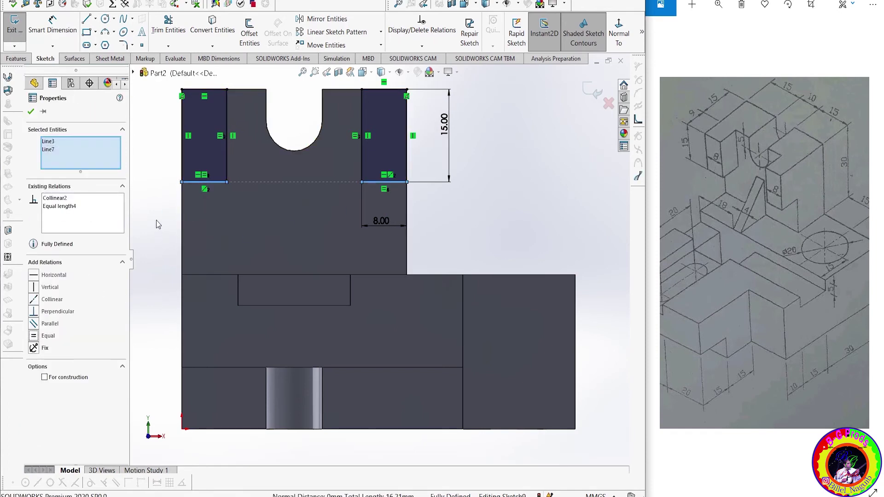
key(Escape)
click(523, 193)
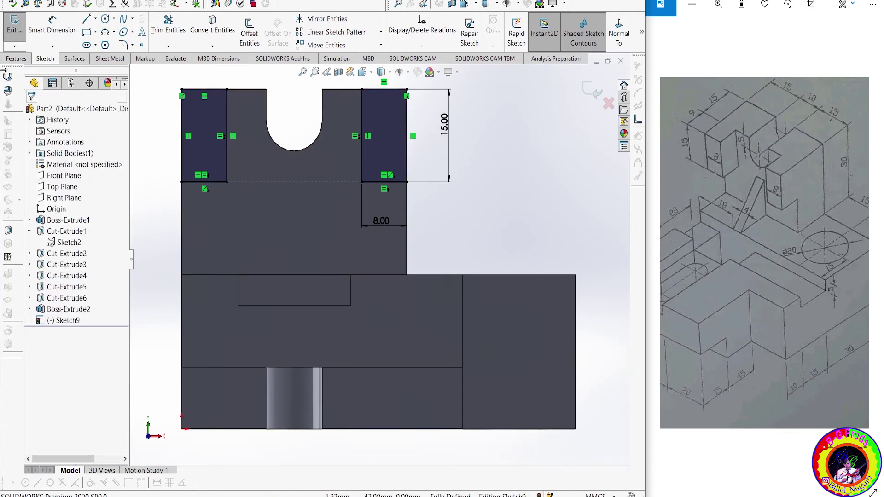
click(16, 58)
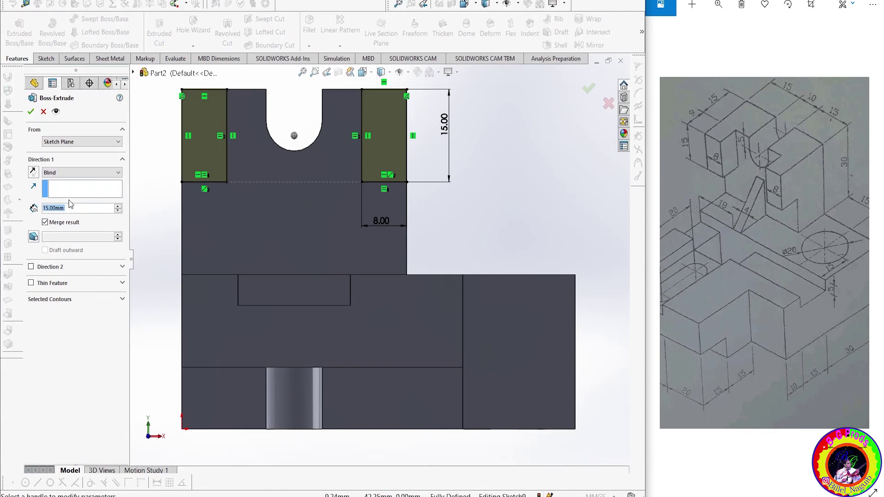
- Extrude the two rectangles 9 mm blind and orbit the part to inspect the side blocks
text(9)
key(Return)
middle_drag(502, 186, 407, 186)
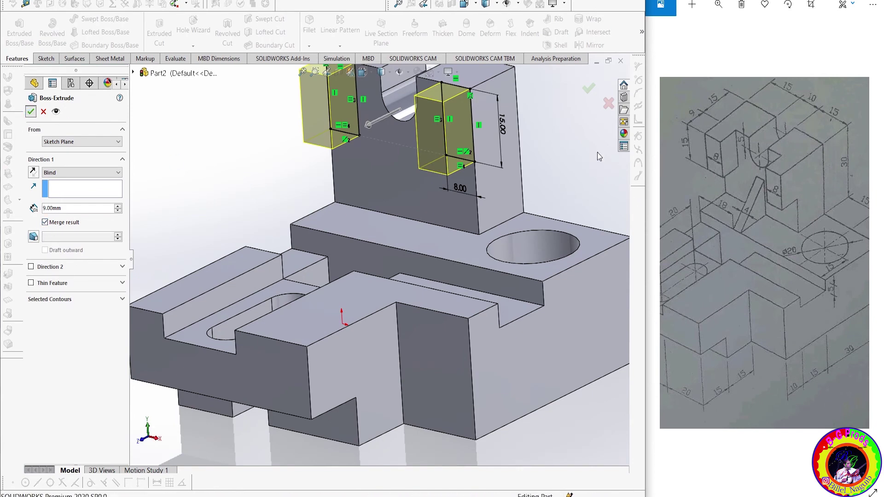
key(f)
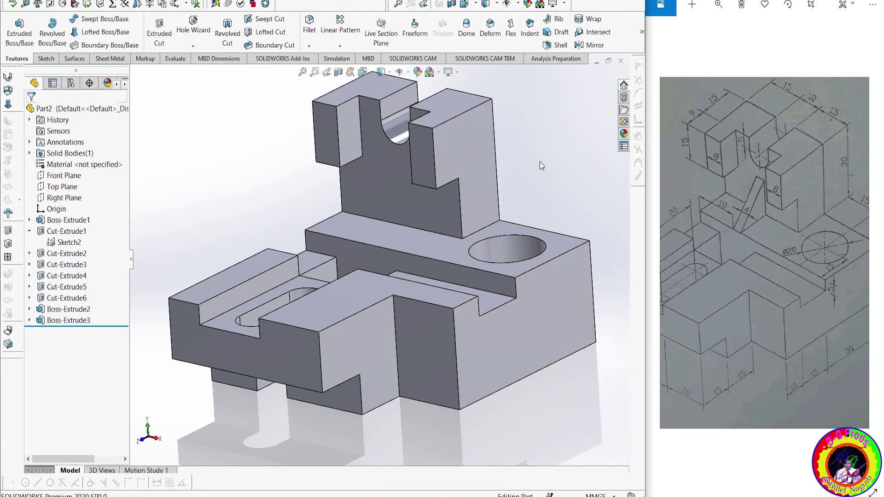
mouse_move(548, 165)
middle_down()
mouse_move(583, 179)
mouse_move(561, 181)
middle_up()
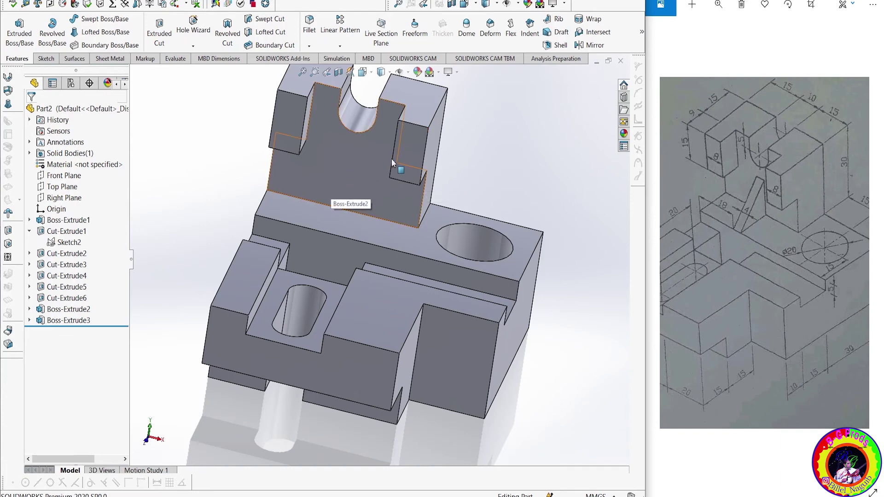
mouse_move(175, 173)
middle_down()
mouse_move(195, 177)
mouse_move(198, 191)
middle_up()
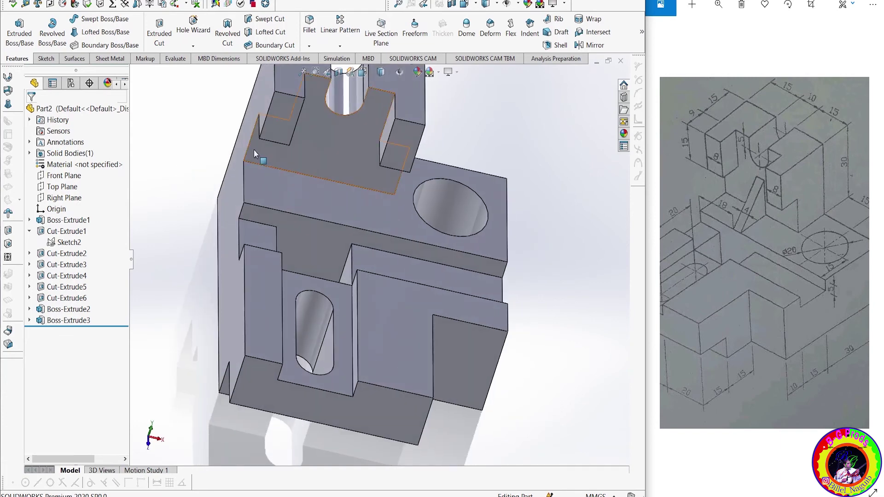
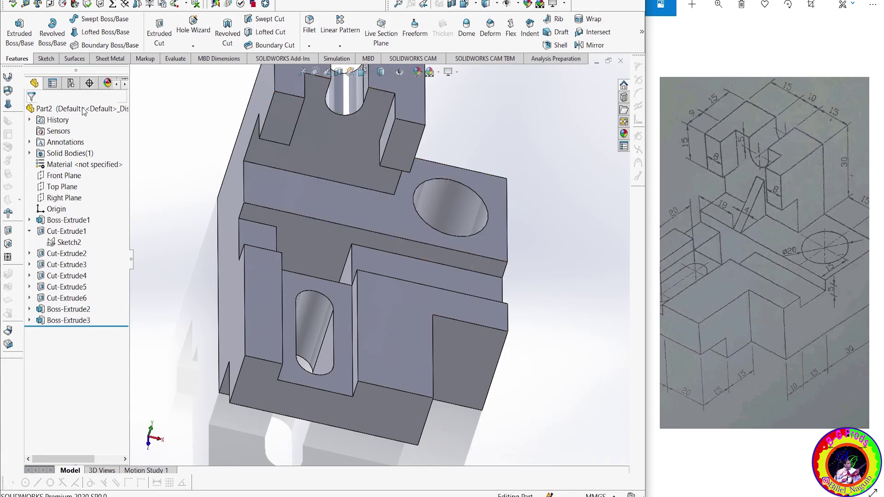
- Select the block's left side face and expand the ribbon to reveal Reference Geometry
click(260, 98)
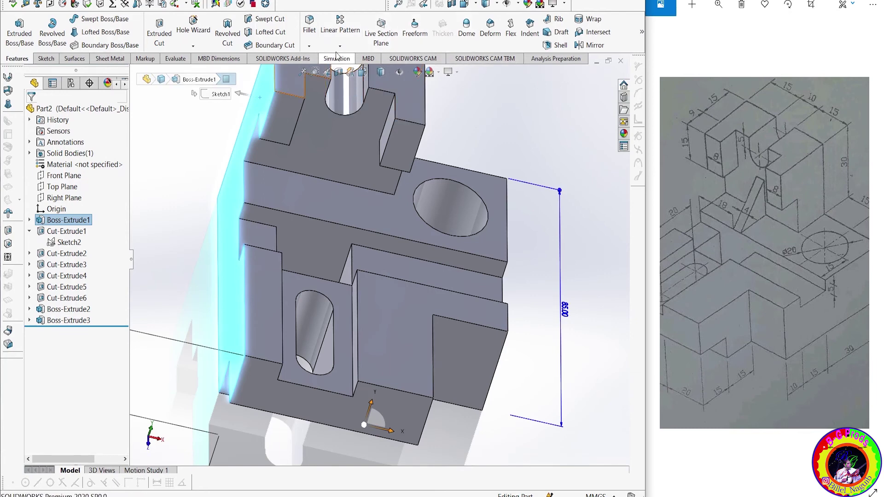
click(641, 33)
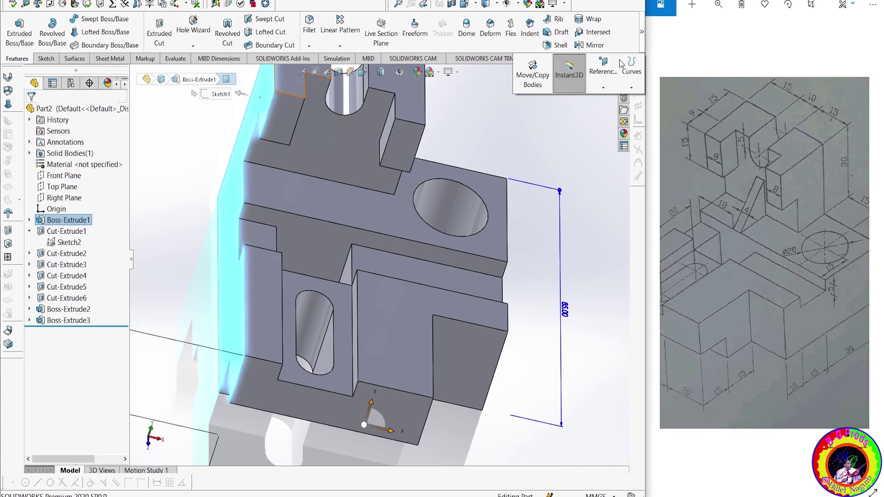
- Add reference plane Plane1 at a 20 mm offset from the left face, with Flip offset checked
click(604, 89)
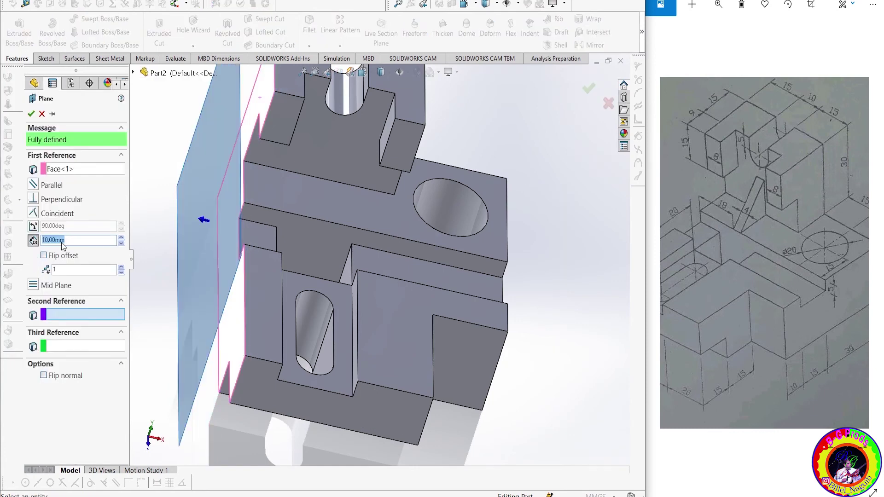
text(20)
key(Return)
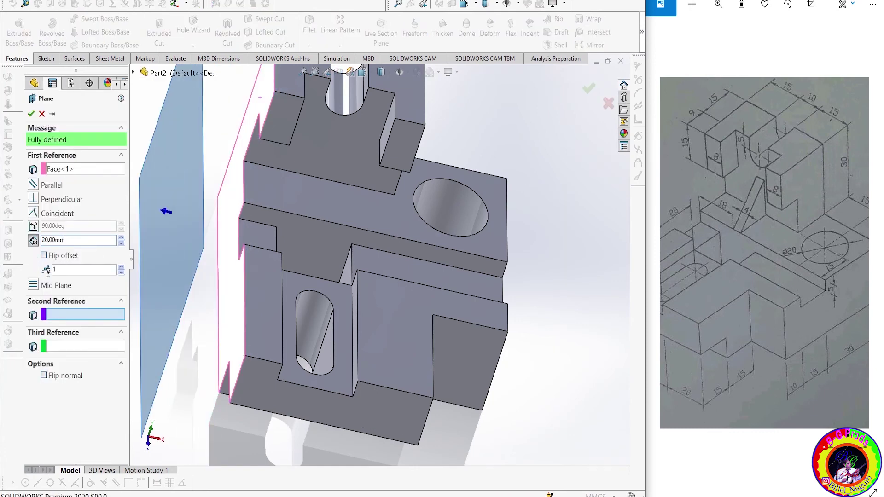
click(44, 255)
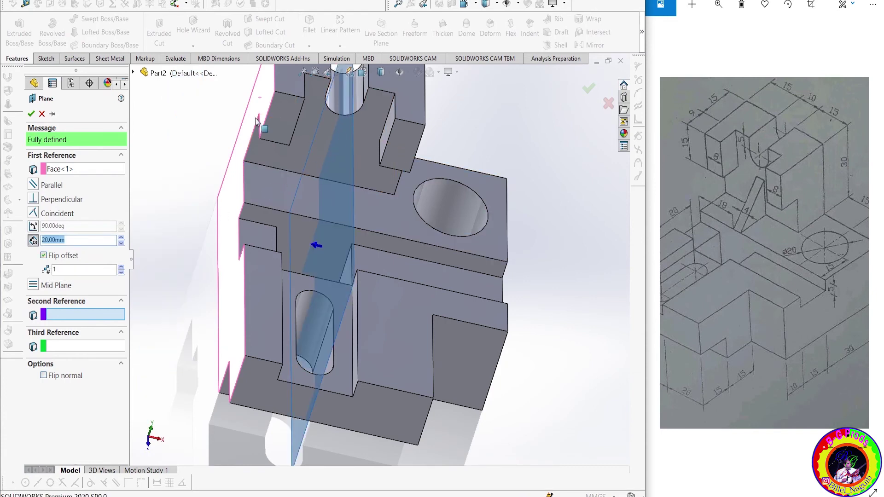
click(32, 114)
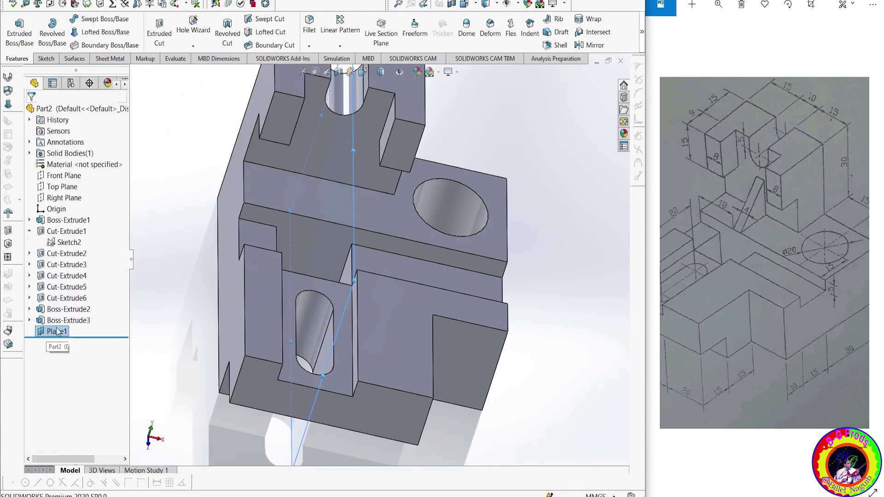
- Start a new sketch on Plane1 and view it Normal To
right_click(57, 332)
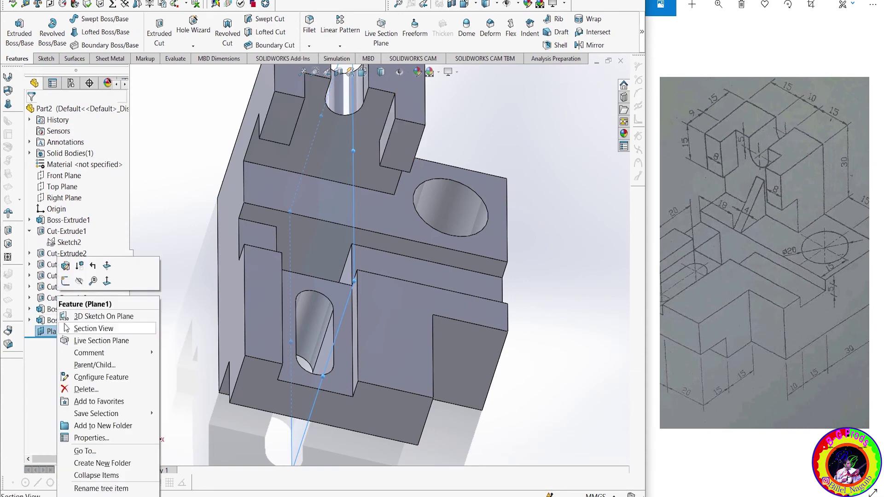
click(70, 283)
click(619, 30)
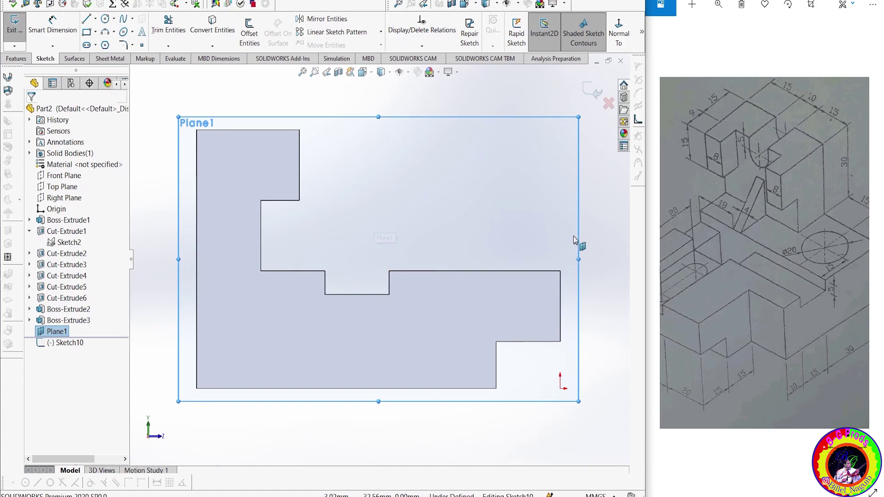
- Draw a closed right triangle with a 15 mm base in the profile's inner corner
click(86, 19)
click(261, 271)
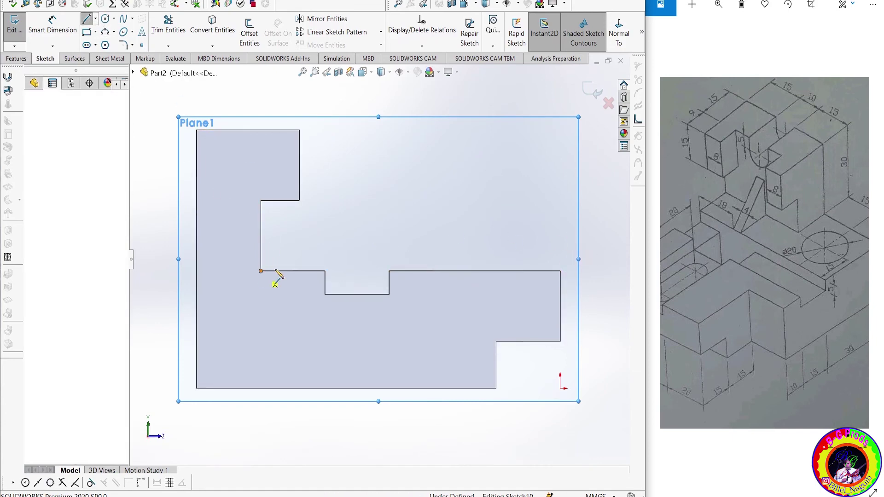
click(325, 272)
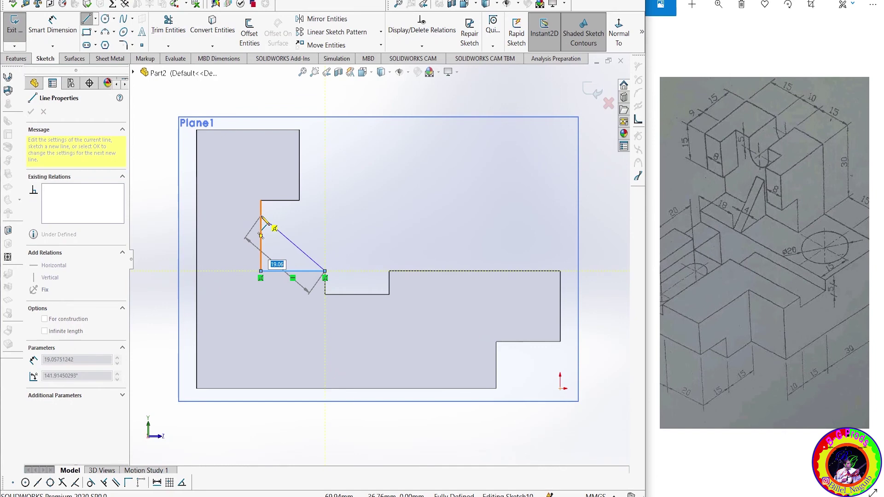
click(261, 216)
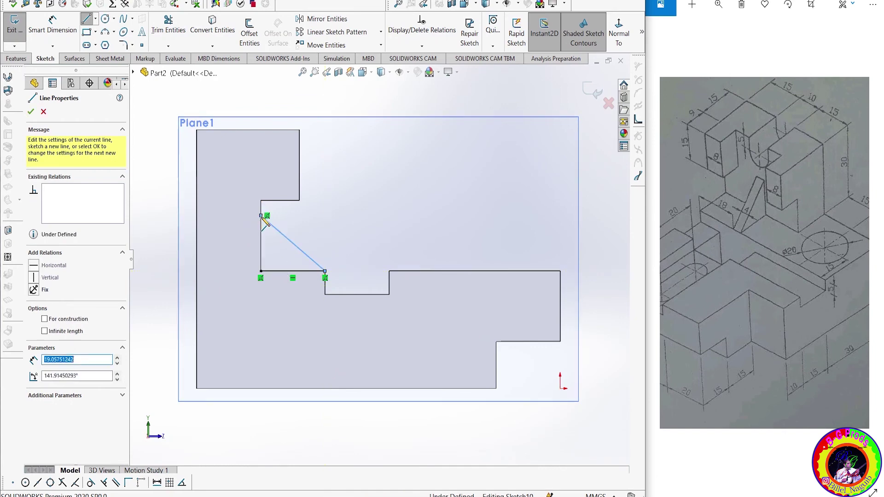
click(261, 271)
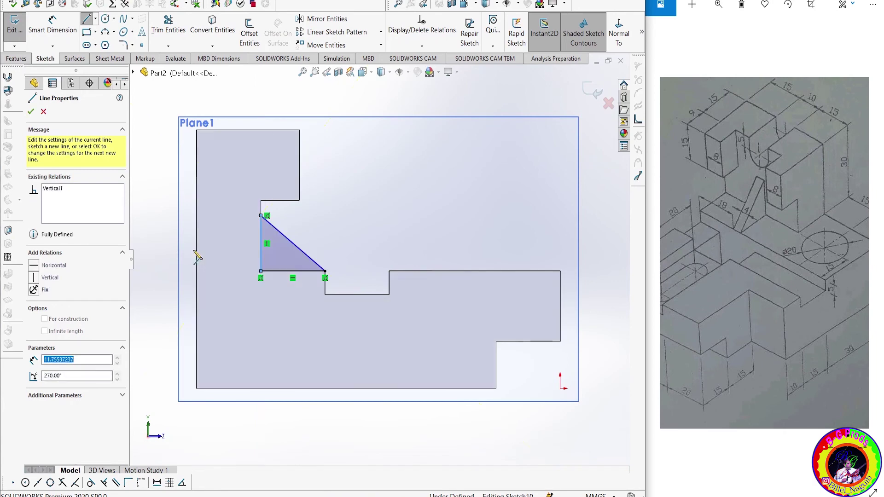
click(31, 111)
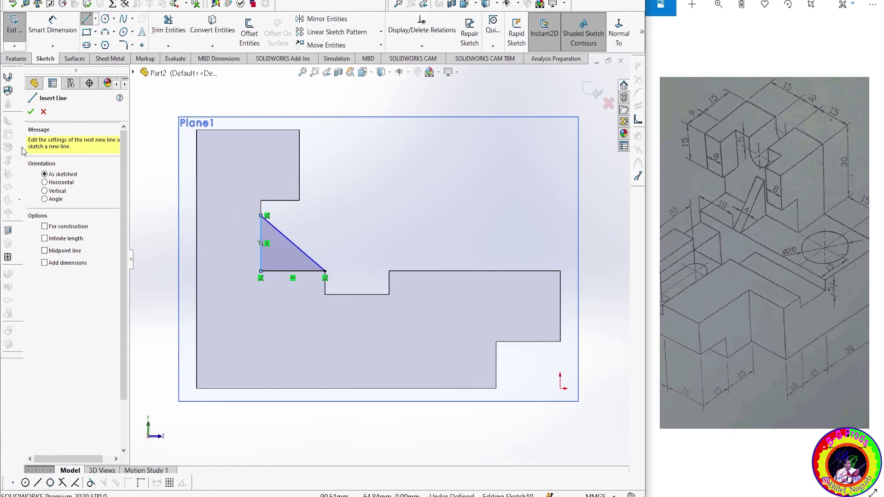
click(43, 112)
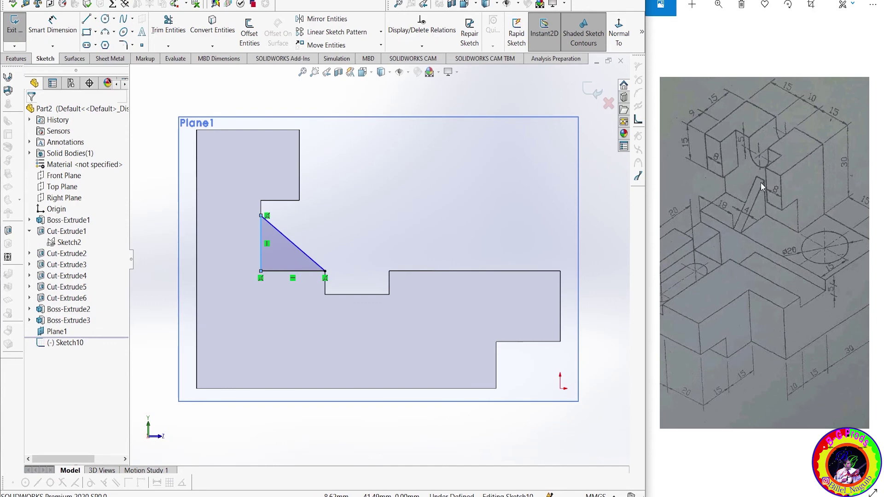
- Add a Coincident relation between the triangle's top vertex and the profile corner above it
click(262, 216)
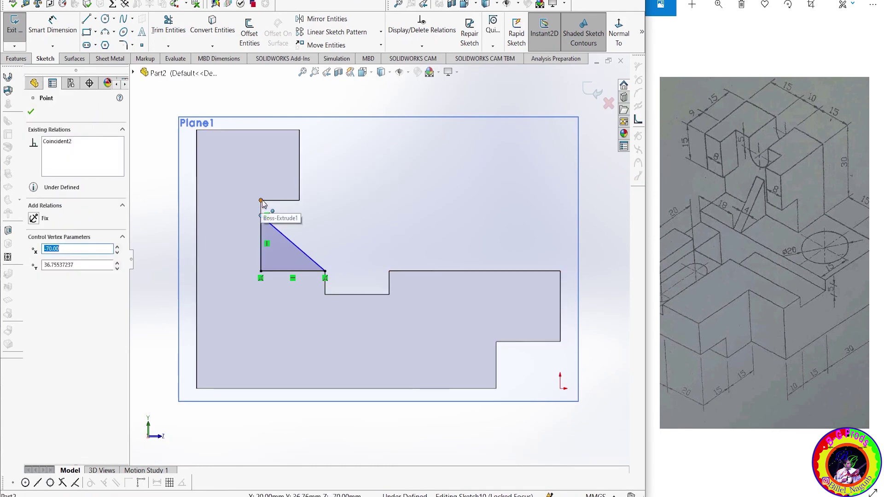
key(Escape)
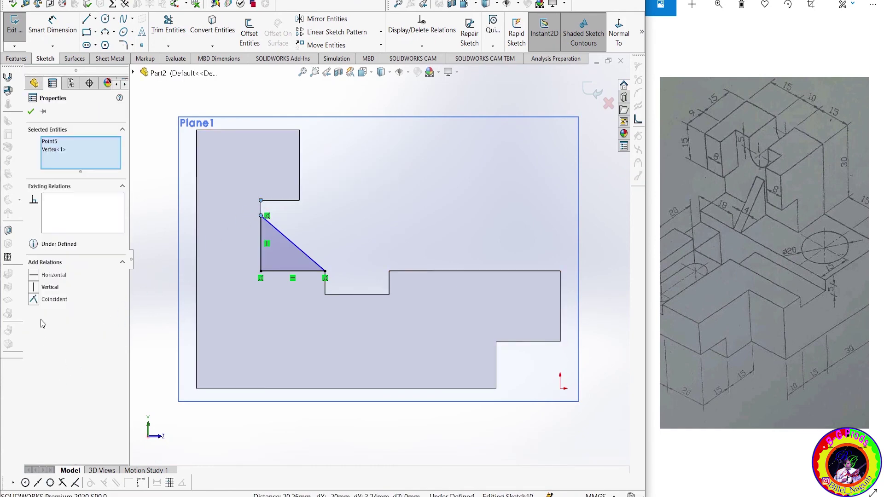
click(36, 299)
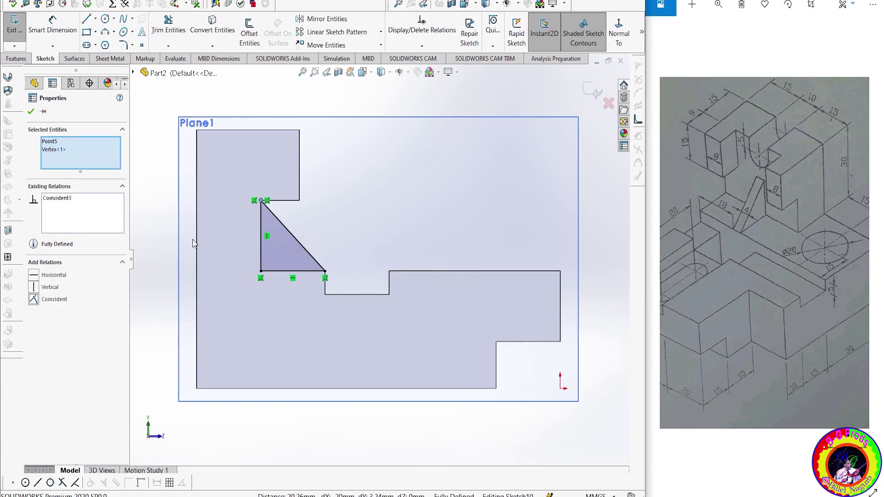
key(Escape)
click(16, 58)
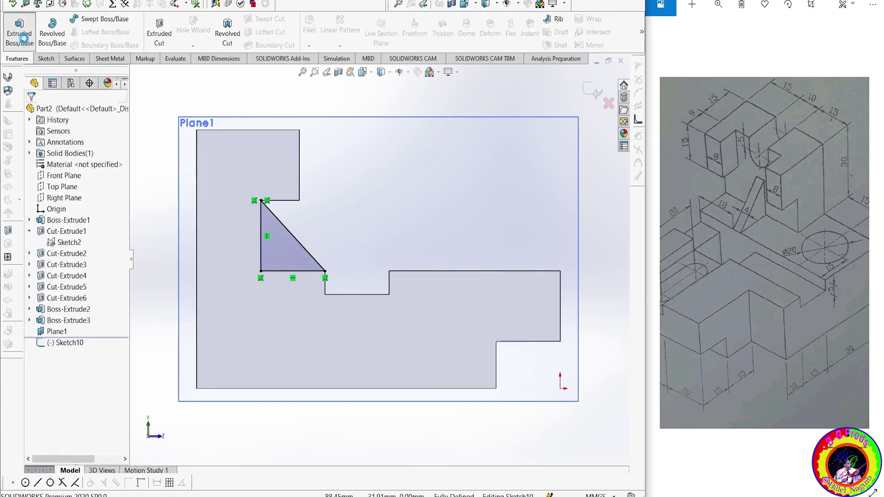
- Extrude the triangle sketch 4 mm with a Mid Plane end condition as Boss-Extrude4
click(20, 37)
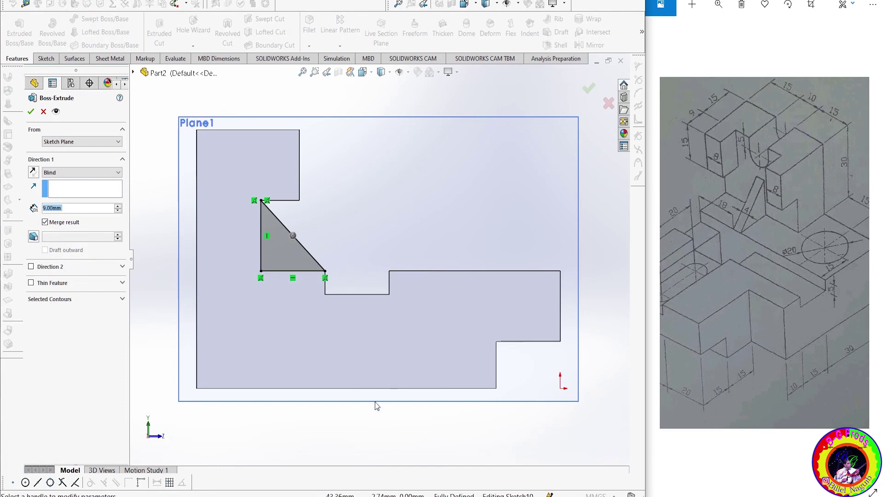
double_click(65, 208)
text(4)
key(Return)
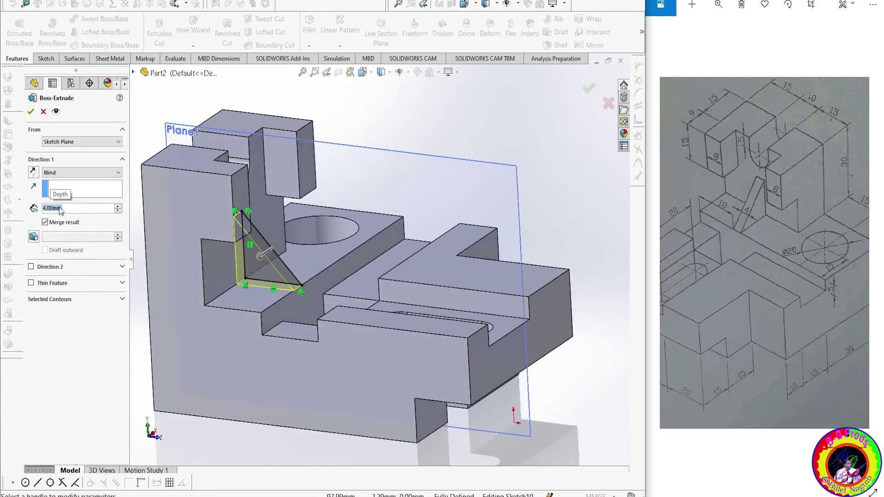
click(81, 173)
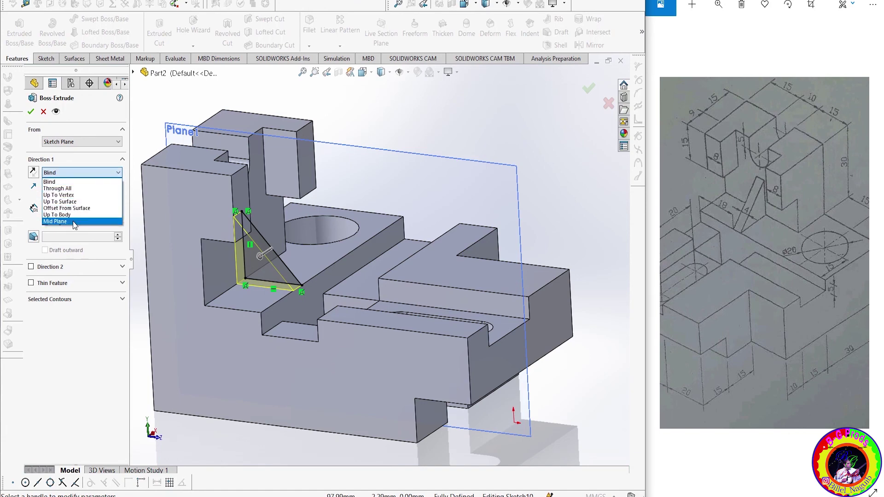
click(74, 222)
middle_drag(313, 245, 265, 295)
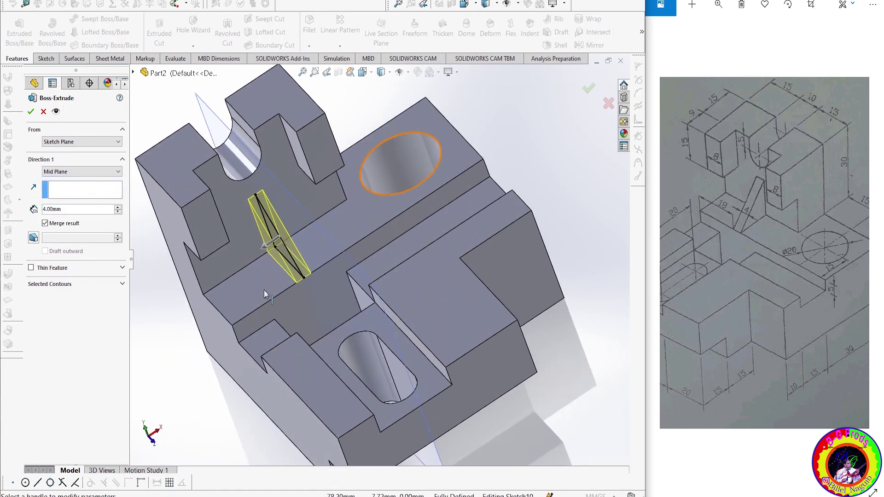
key(Return)
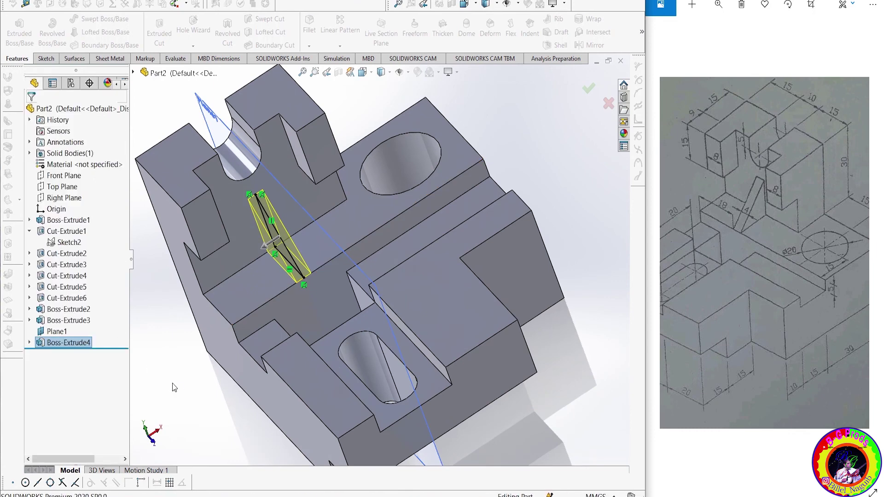
- Hide Plane1 and orbit the model to inspect the new rib
middle_drag(190, 280, 312, 242)
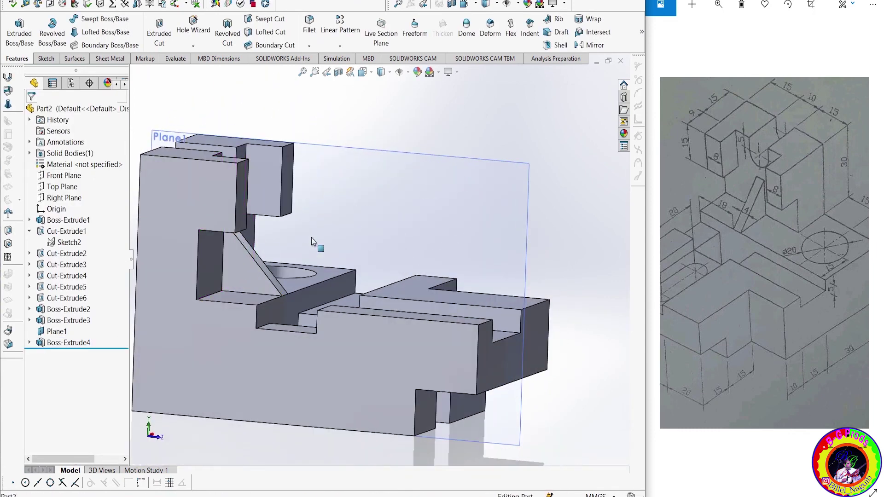
click(455, 219)
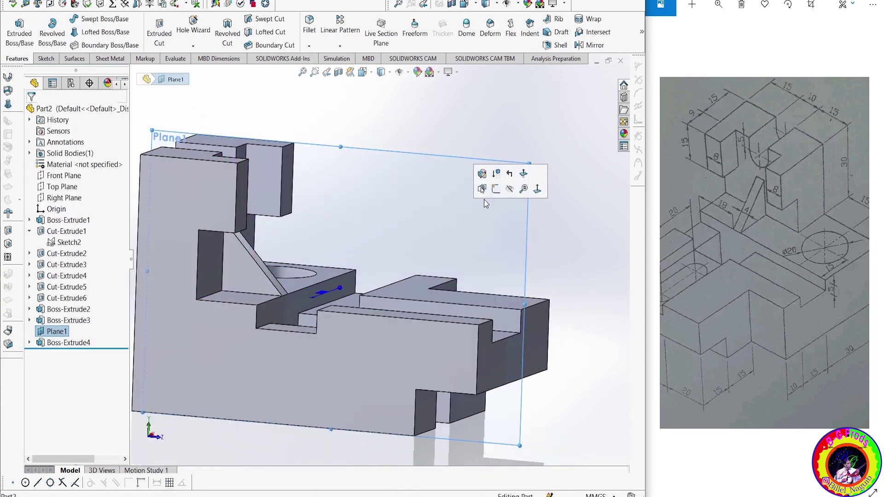
click(510, 189)
mouse_move(527, 259)
middle_down()
mouse_move(565, 307)
mouse_move(598, 308)
middle_up()
scroll(802, 317, down, 1)
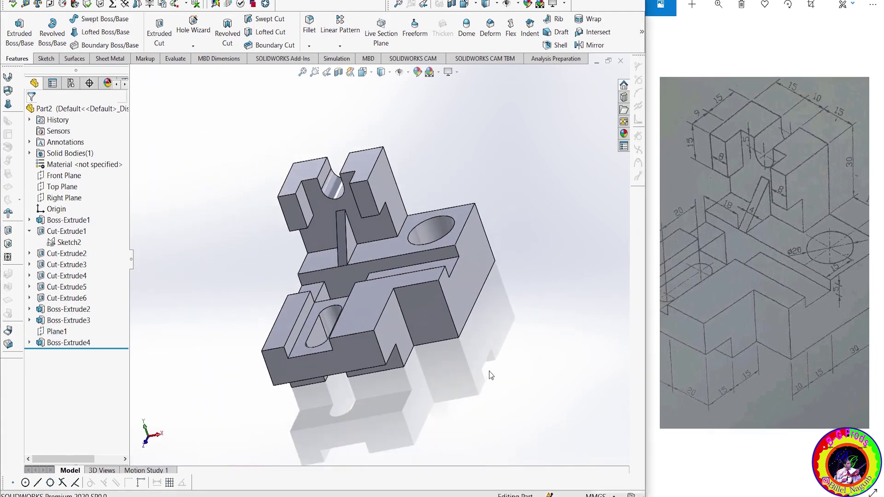
scroll(479, 335, up, 2)
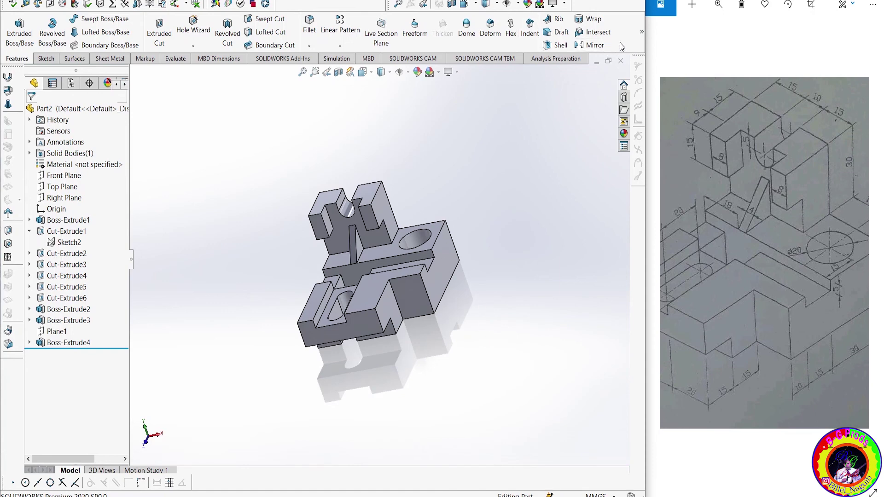
- Set the view orientation to Isometric
click(640, 34)
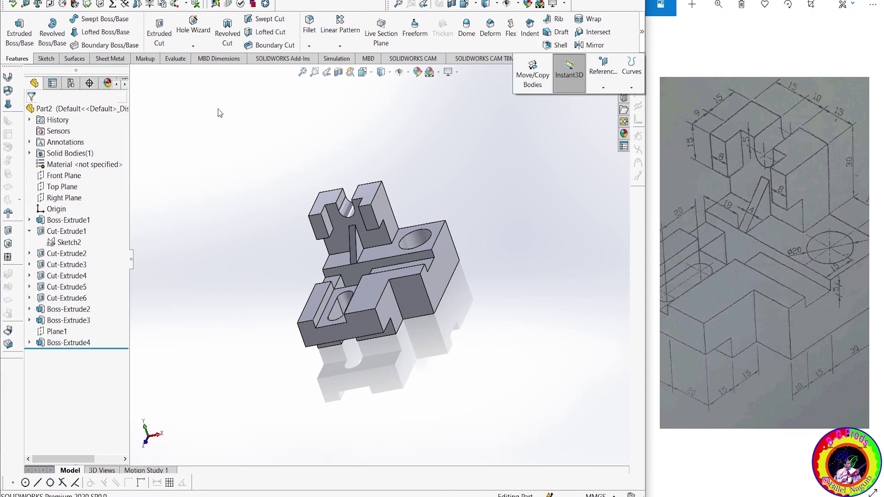
click(45, 58)
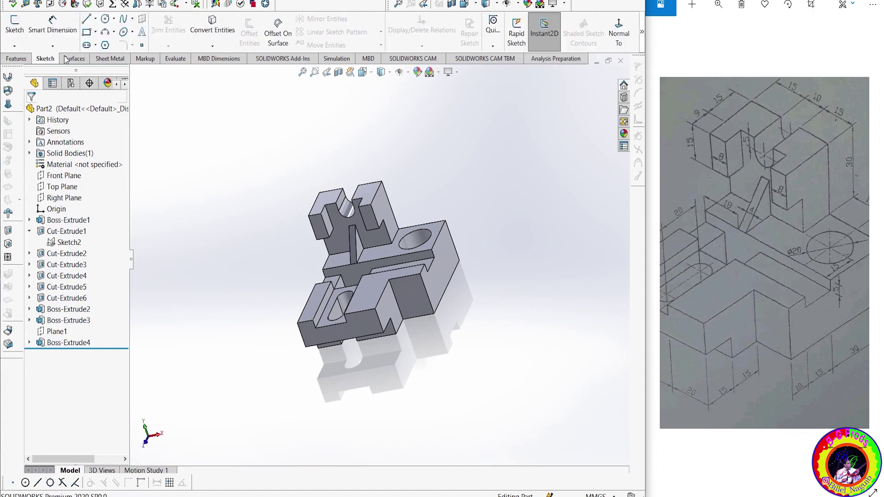
click(641, 32)
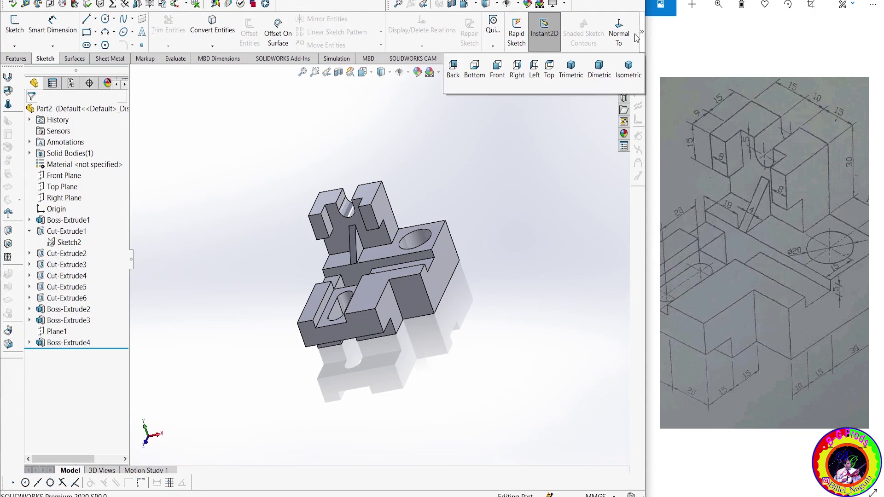
click(634, 73)
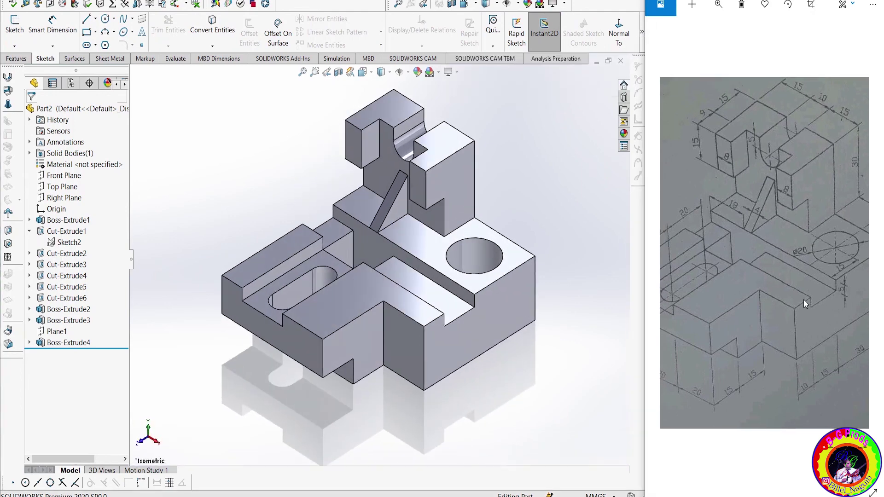
- Uncheck RealView Graphics in View Settings for plain shading without floor reflection
scroll(804, 303, down, 2)
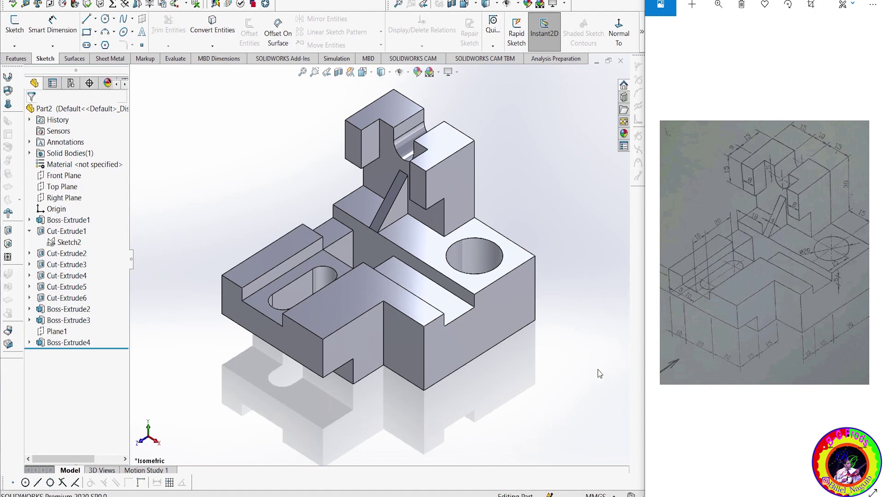
drag(773, 340, 661, 349)
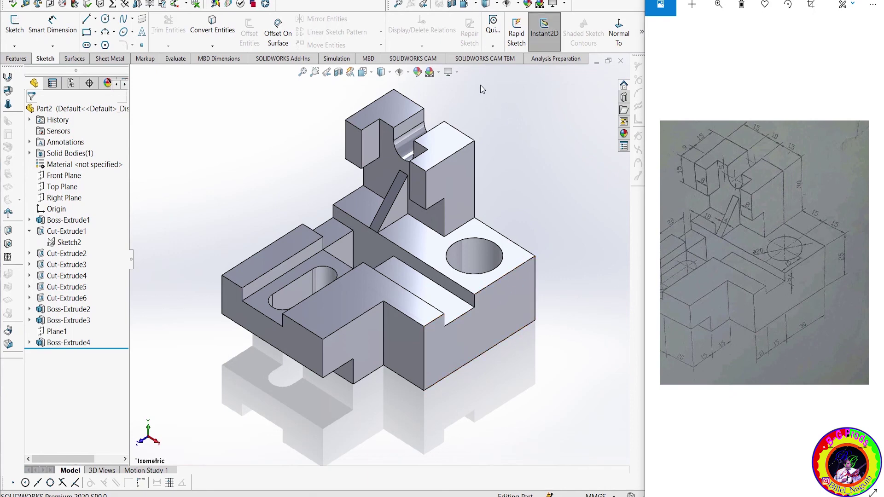
click(459, 72)
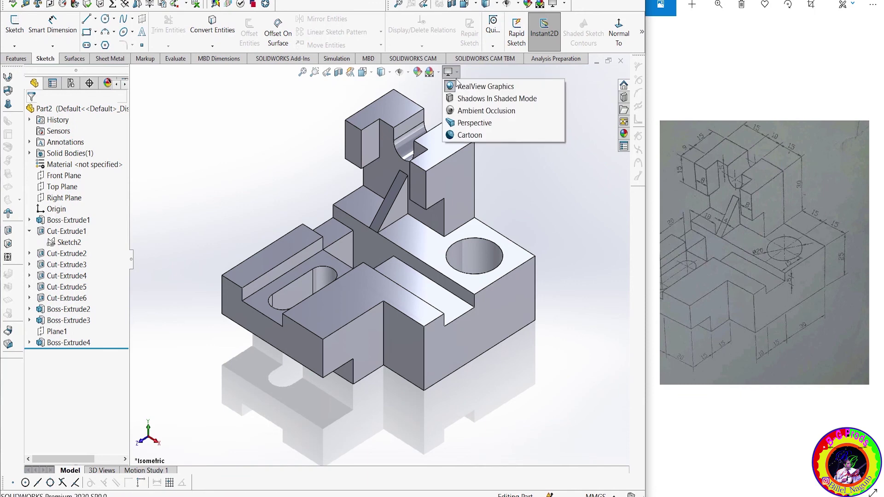
click(458, 85)
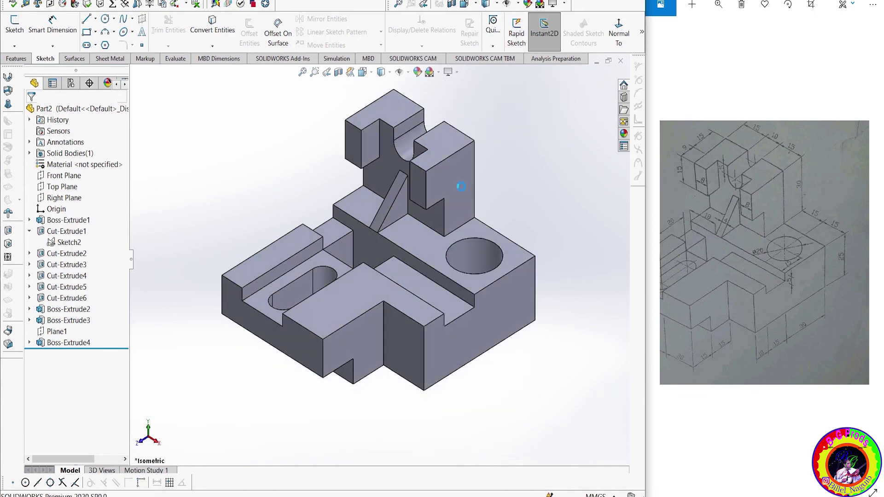